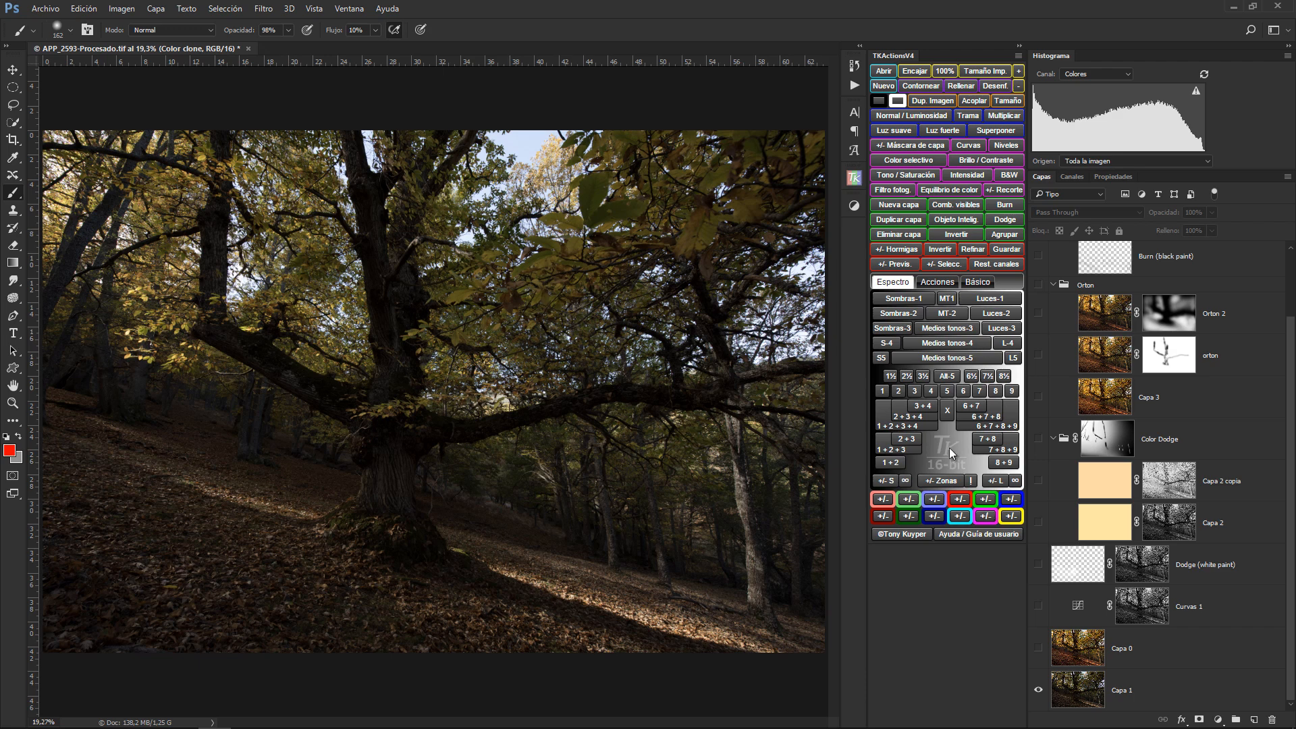
# Step: Show the Capa 0 and Curvas 1 layers, and inspect the Curvas 1 layer mask on its own
pyautogui.click(938, 283)
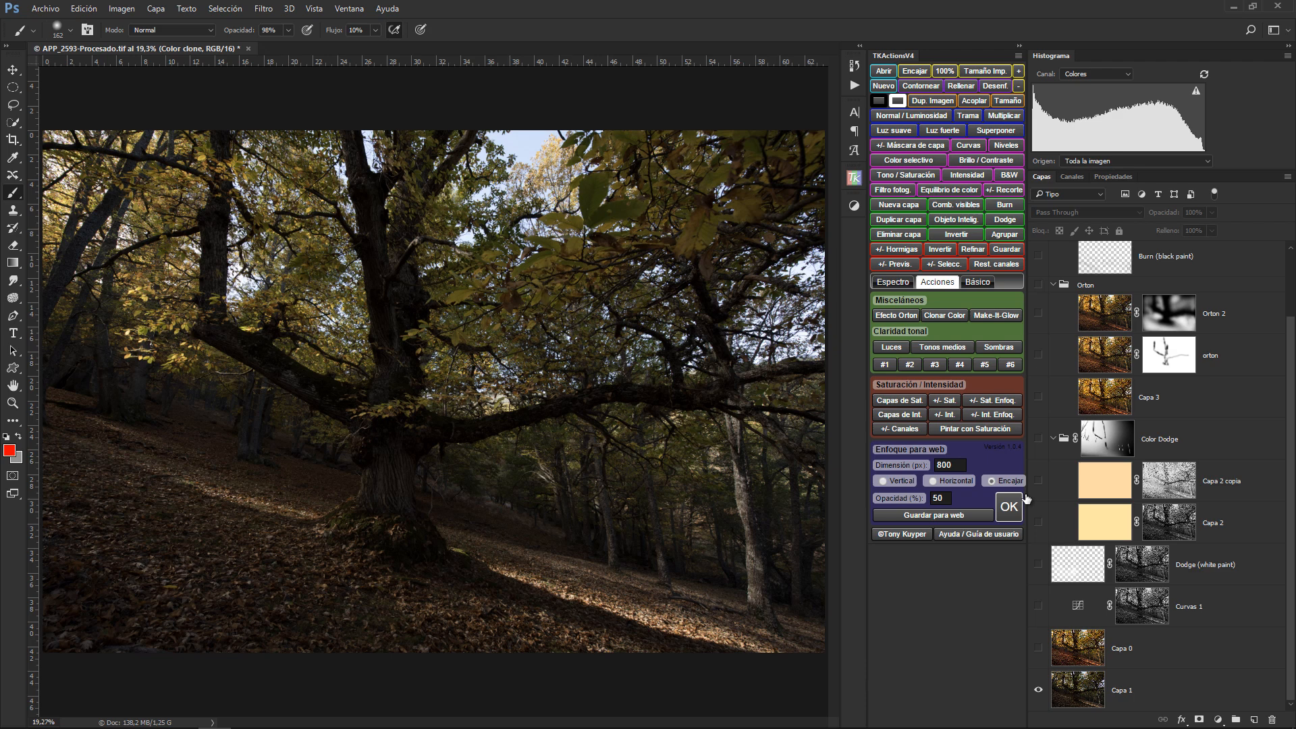
pyautogui.click(1039, 648)
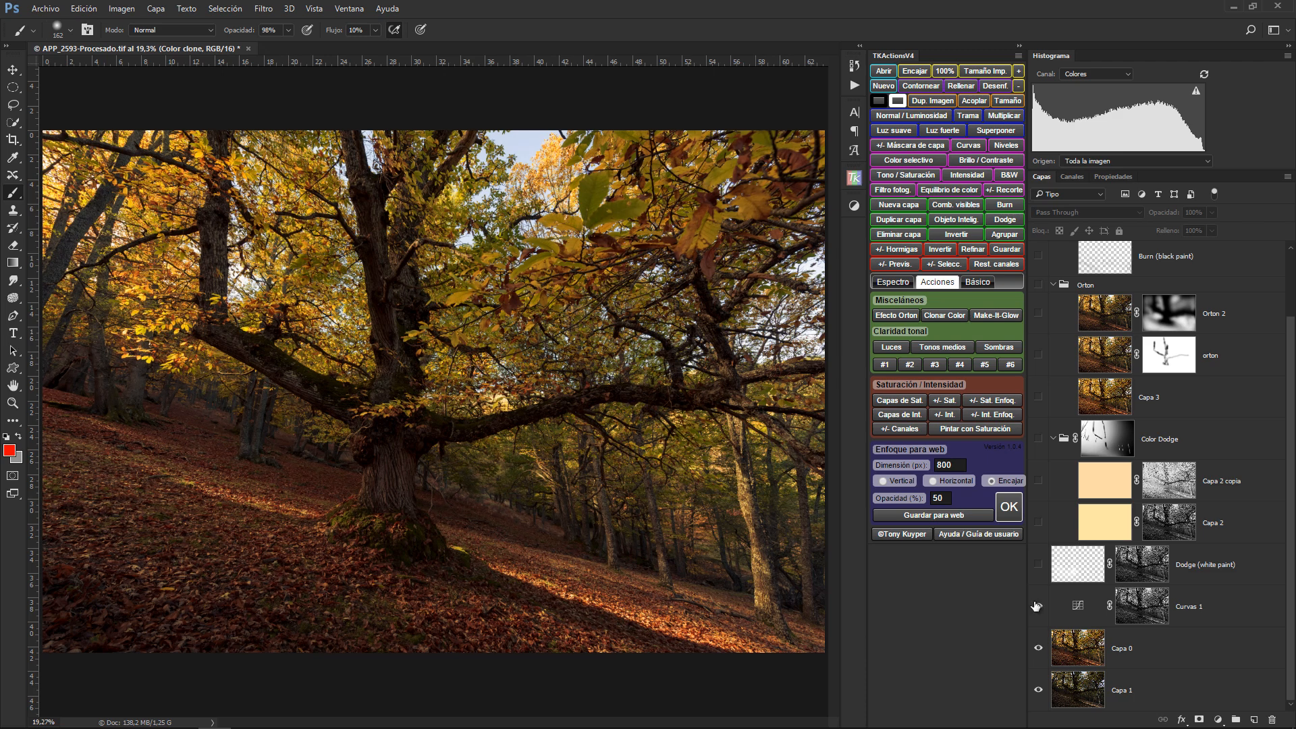
pyautogui.keyDown('alt'); pyautogui.click(1148, 610); pyautogui.keyUp('alt')
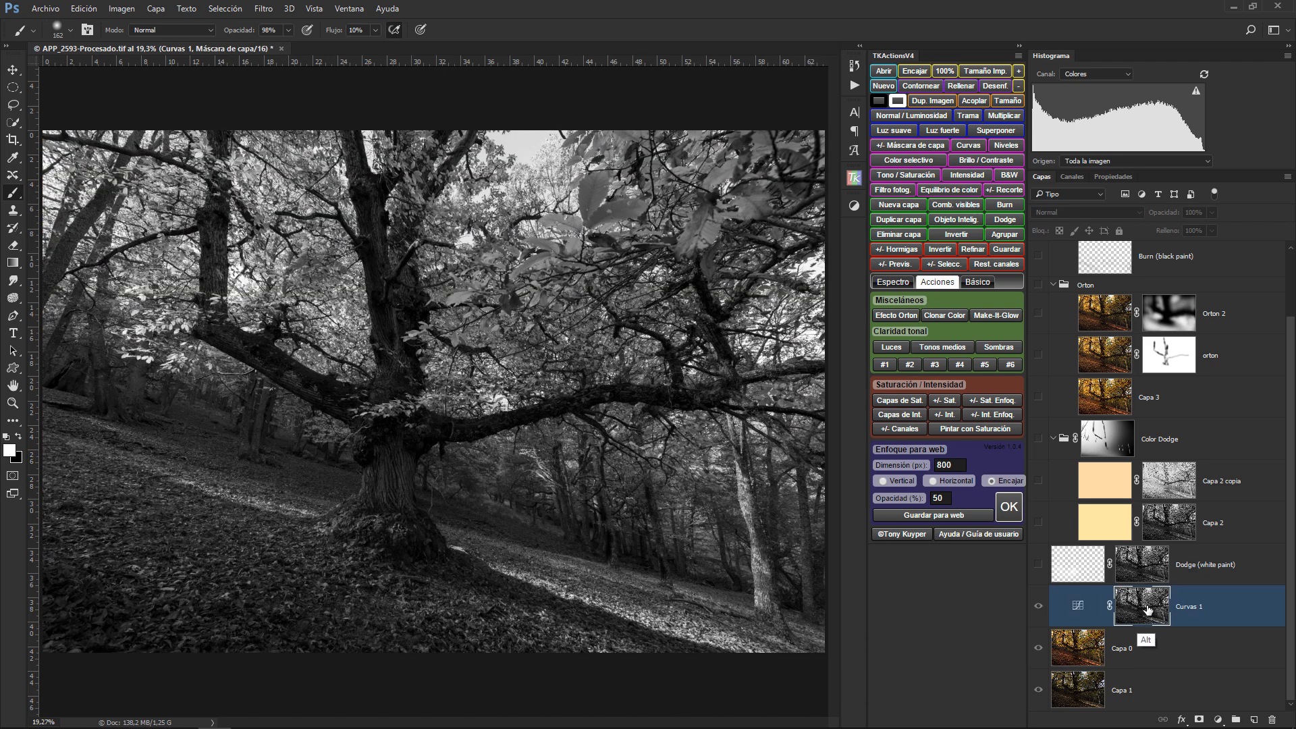
pyautogui.keyDown('alt'); pyautogui.click(1147, 611); pyautogui.keyUp('alt')
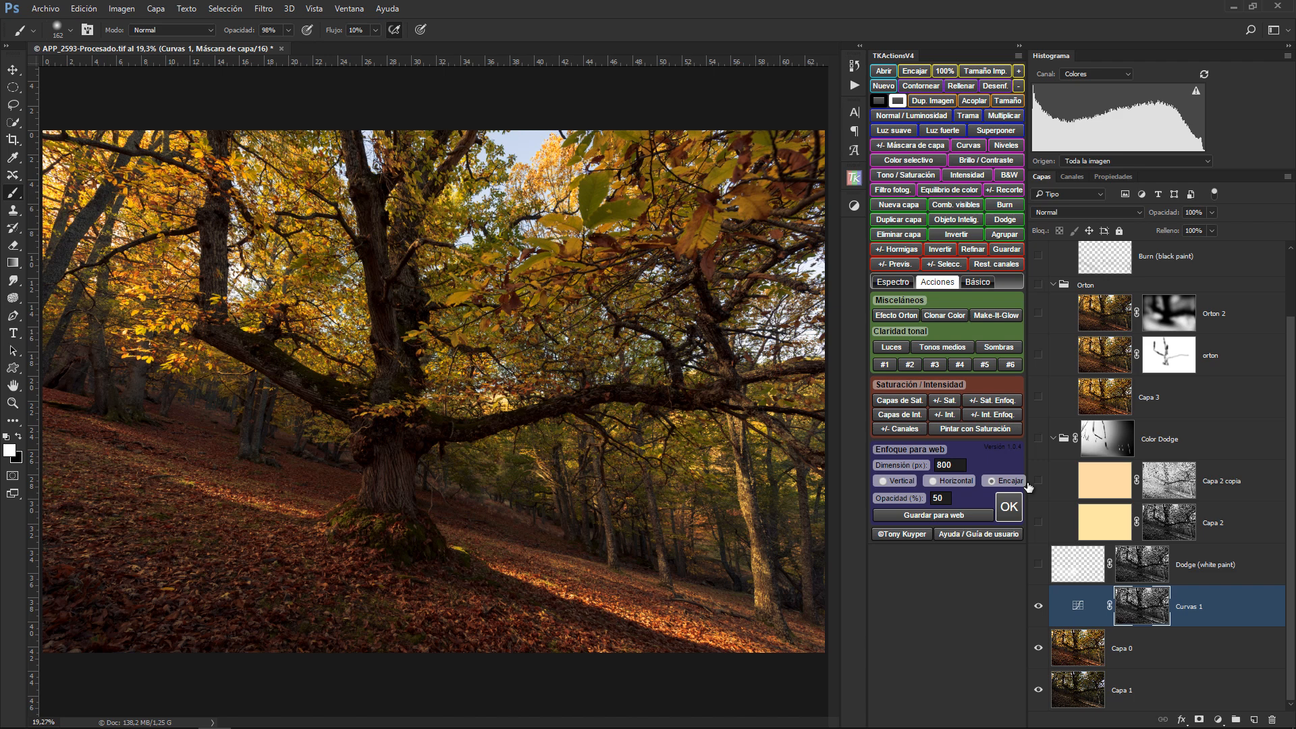
# Step: Show the Dodge (white paint) layer above Curvas 1, toggling its visibility to compare the image with and without it
pyautogui.click(1039, 565)
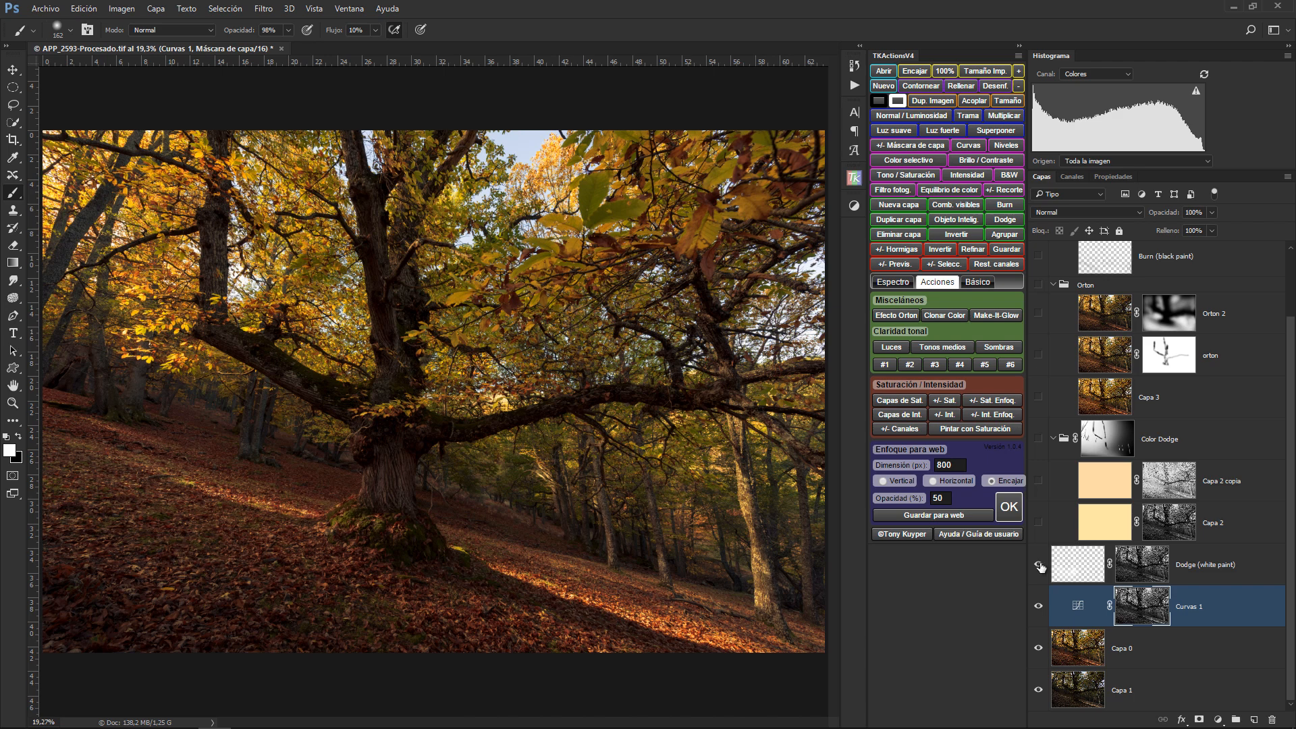
pyautogui.click(1041, 567)
pyautogui.click(1041, 565)
pyautogui.click(1040, 565)
pyautogui.click(1040, 565)
pyautogui.click(1040, 565)
pyautogui.click(1041, 566)
pyautogui.click(1041, 565)
pyautogui.click(1040, 565)
# Step: Show the Color Dodge group with its Capa 2 copia and Capa 2 layers, and compare the image without the group
pyautogui.click(1039, 438)
pyautogui.click(1038, 480)
pyautogui.click(1040, 522)
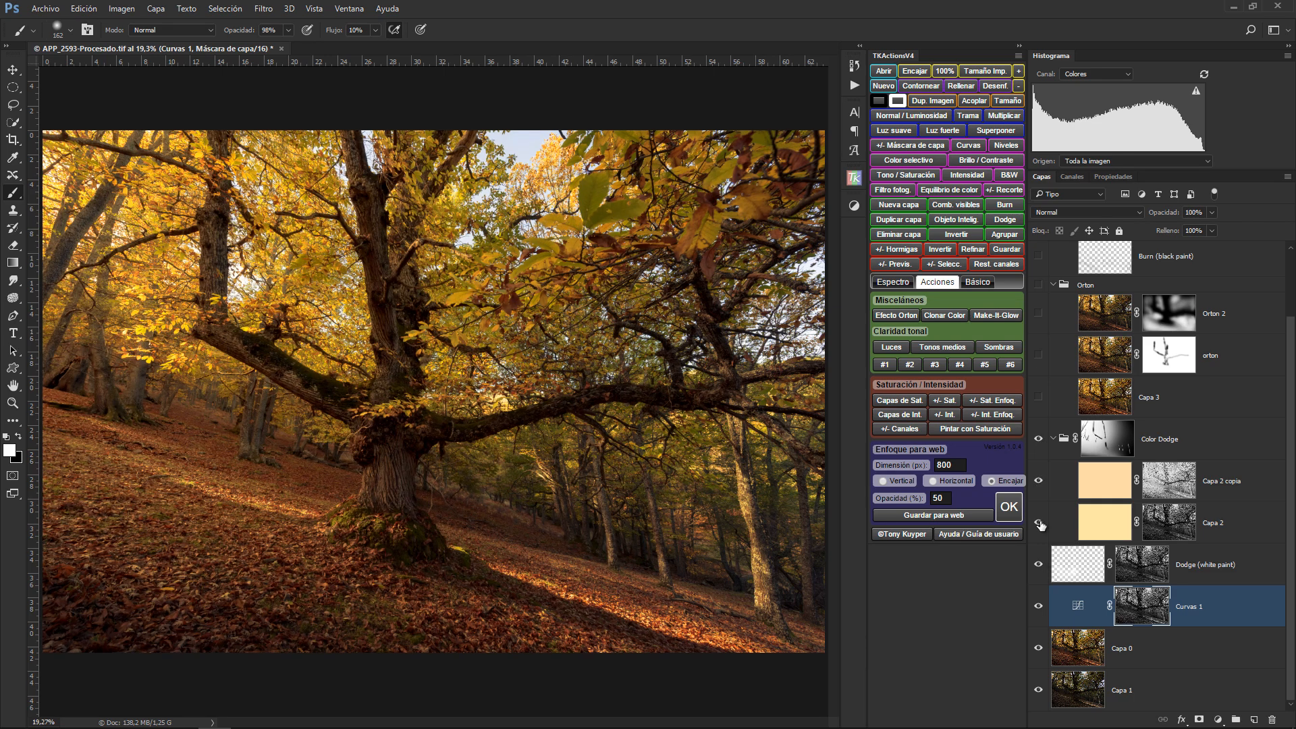
pyautogui.click(1039, 439)
pyautogui.click(1039, 439)
# Step: Show Capa 3, orton and Orton 2 in the Orton group, and compare the image with and without the group
pyautogui.click(1039, 398)
pyautogui.click(1039, 358)
pyautogui.click(1040, 313)
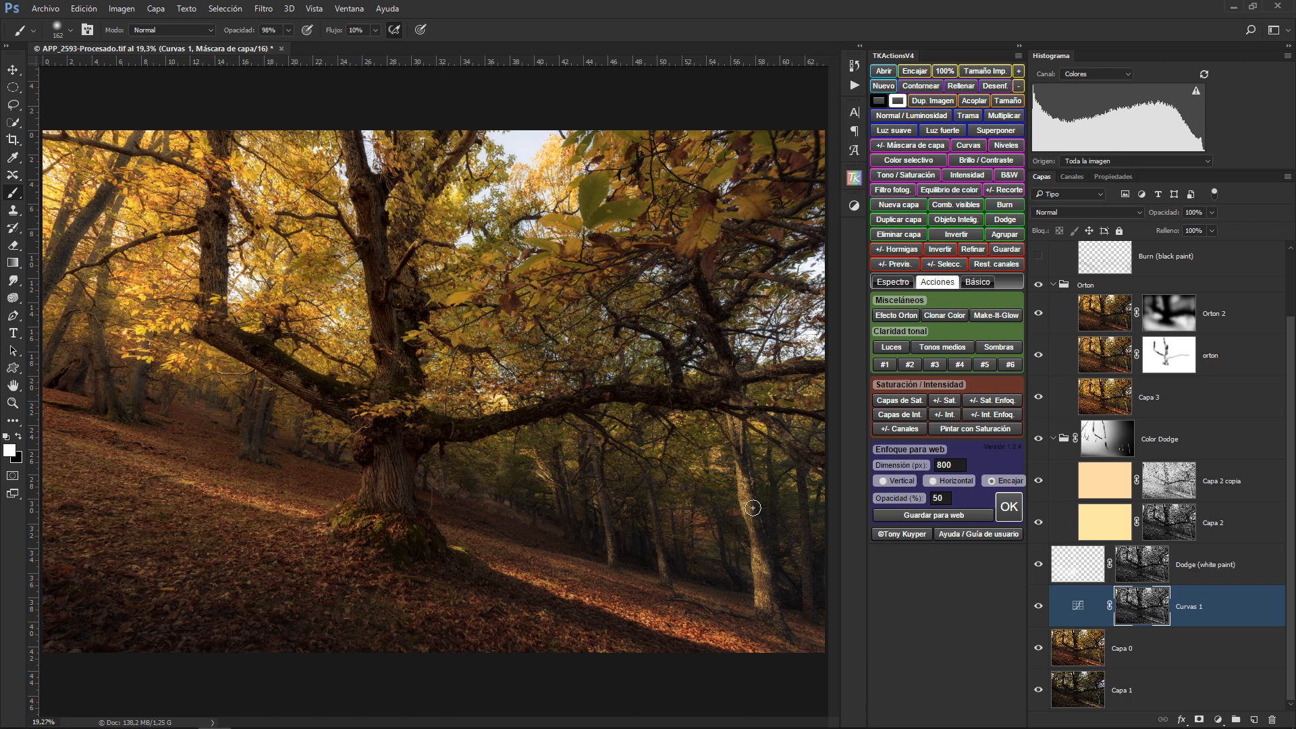
pyautogui.click(1040, 286)
pyautogui.click(1040, 286)
# Step: Show the Burn (black paint) and Dodge (white paint) layers in the Dodge and burn group, comparing the burn effect
pyautogui.moveTo(1291, 395); pyautogui.dragTo(1288, 302)
pyautogui.click(1038, 335)
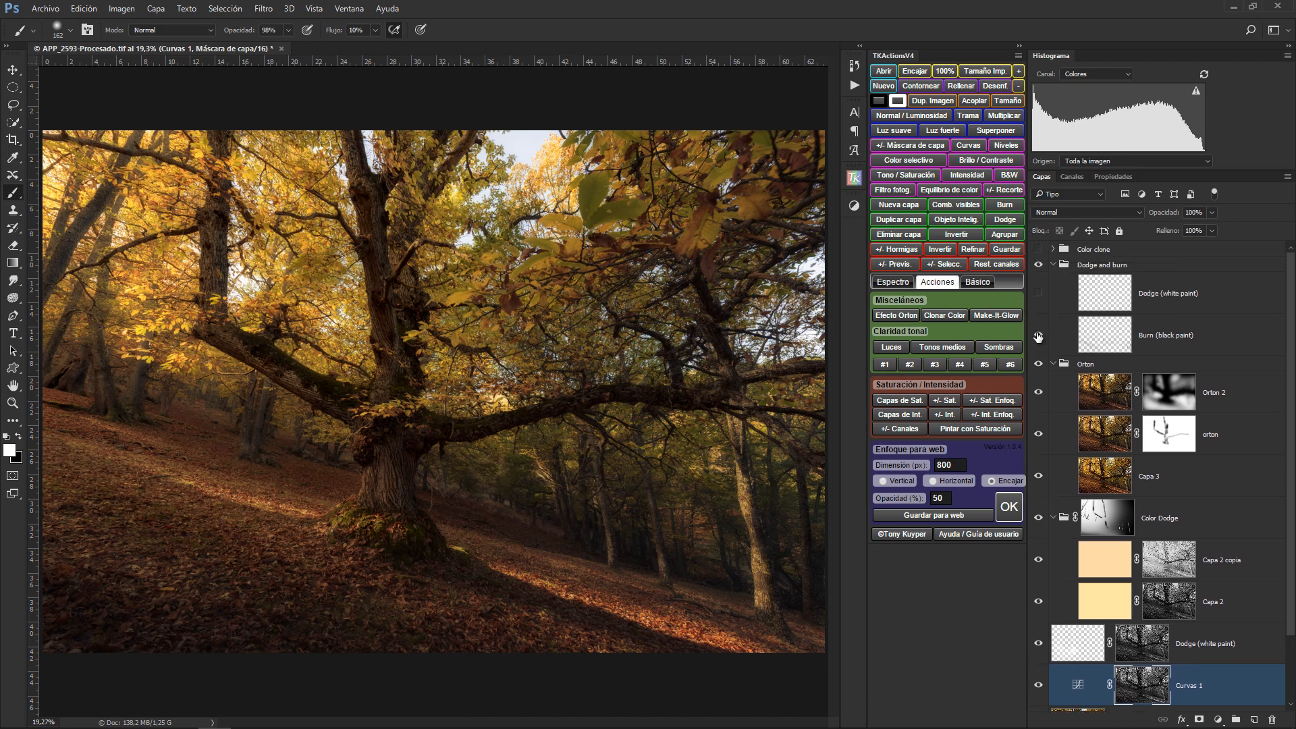
pyautogui.click(1038, 335)
pyautogui.click(1039, 336)
pyautogui.click(1040, 337)
pyautogui.click(1041, 338)
pyautogui.click(1041, 297)
# Step: Collapse the Orton and Color Dodge groups to tidy the layer stack
pyautogui.click(892, 282)
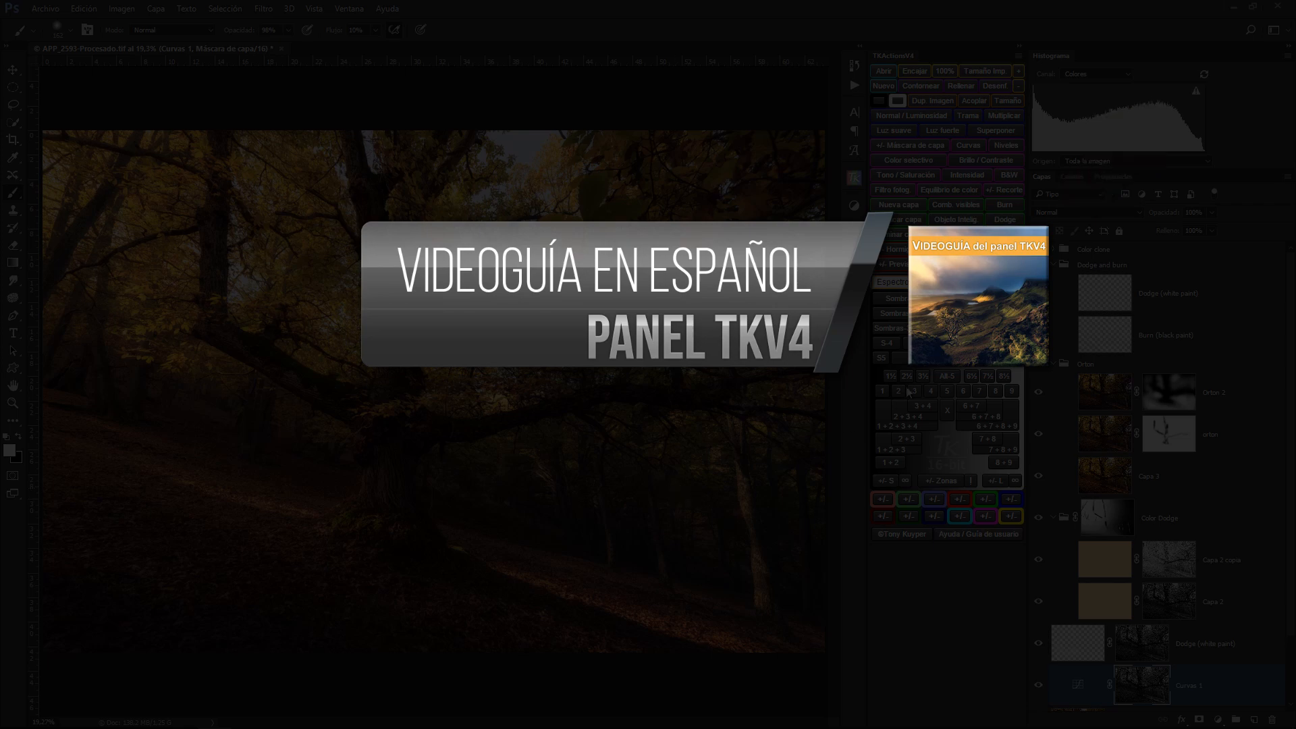
pyautogui.click(985, 283)
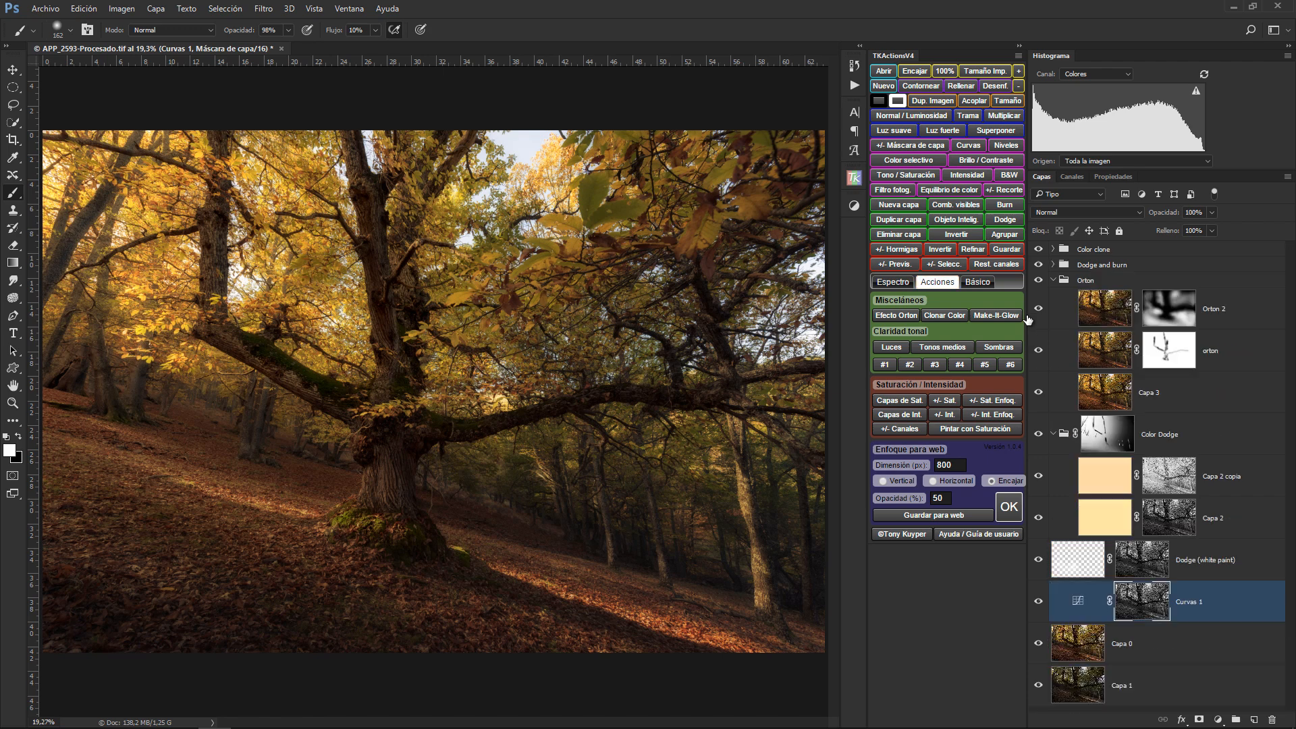
pyautogui.click(1053, 280)
pyautogui.click(1052, 309)
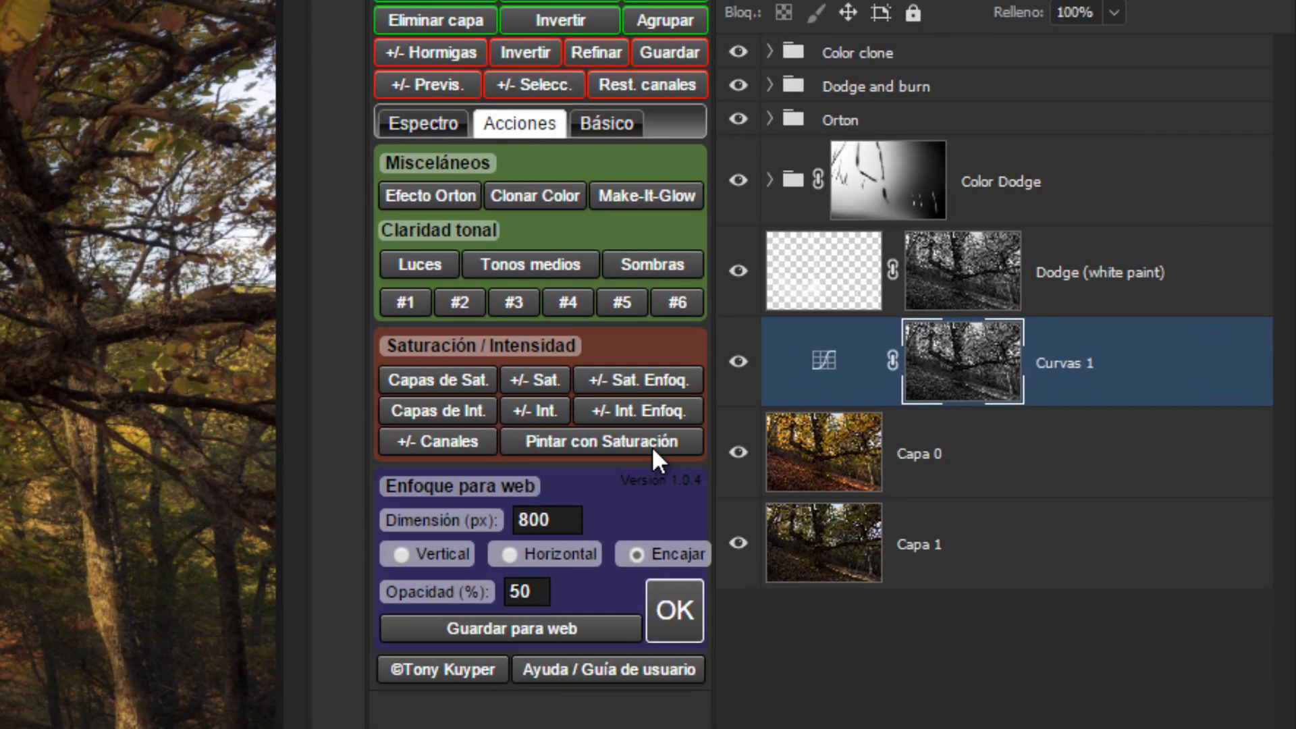
# Step: Generate the saturation and vibrance channels, including the focused versions, and view each one in turn
pyautogui.click(443, 437)
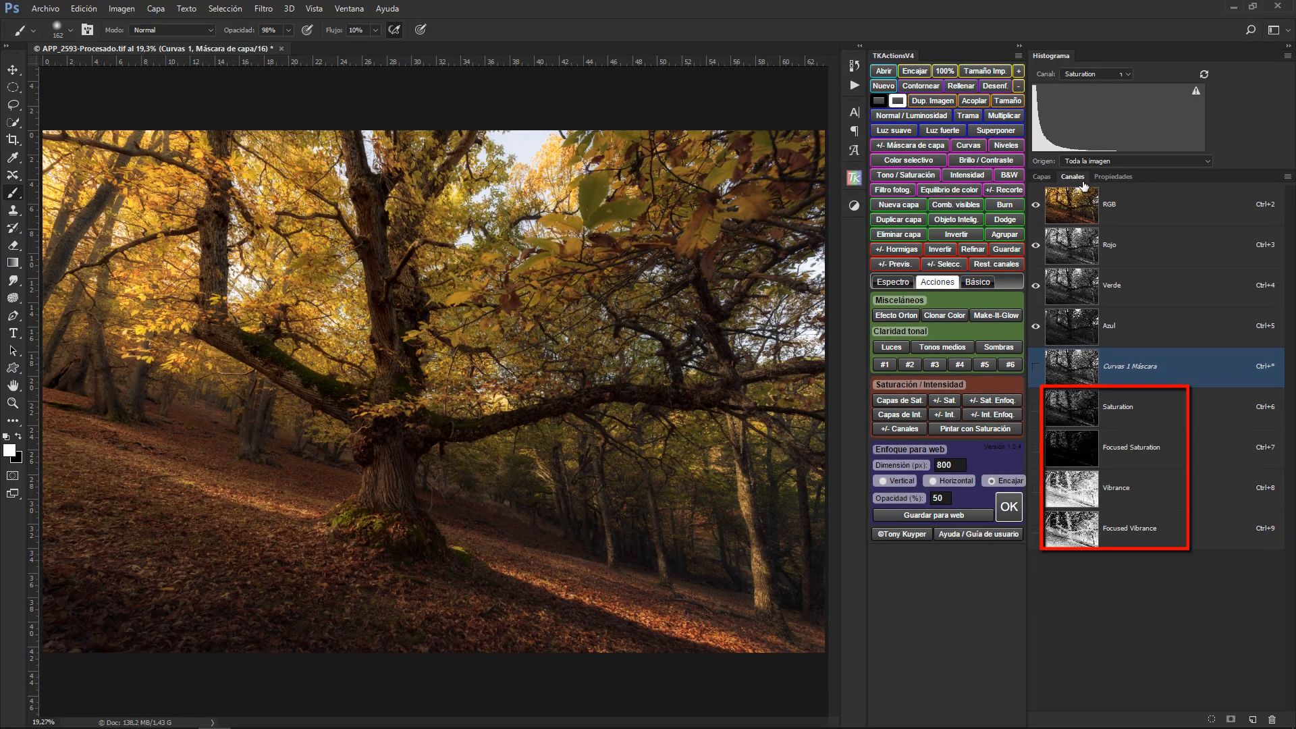
pyautogui.click(837, 379)
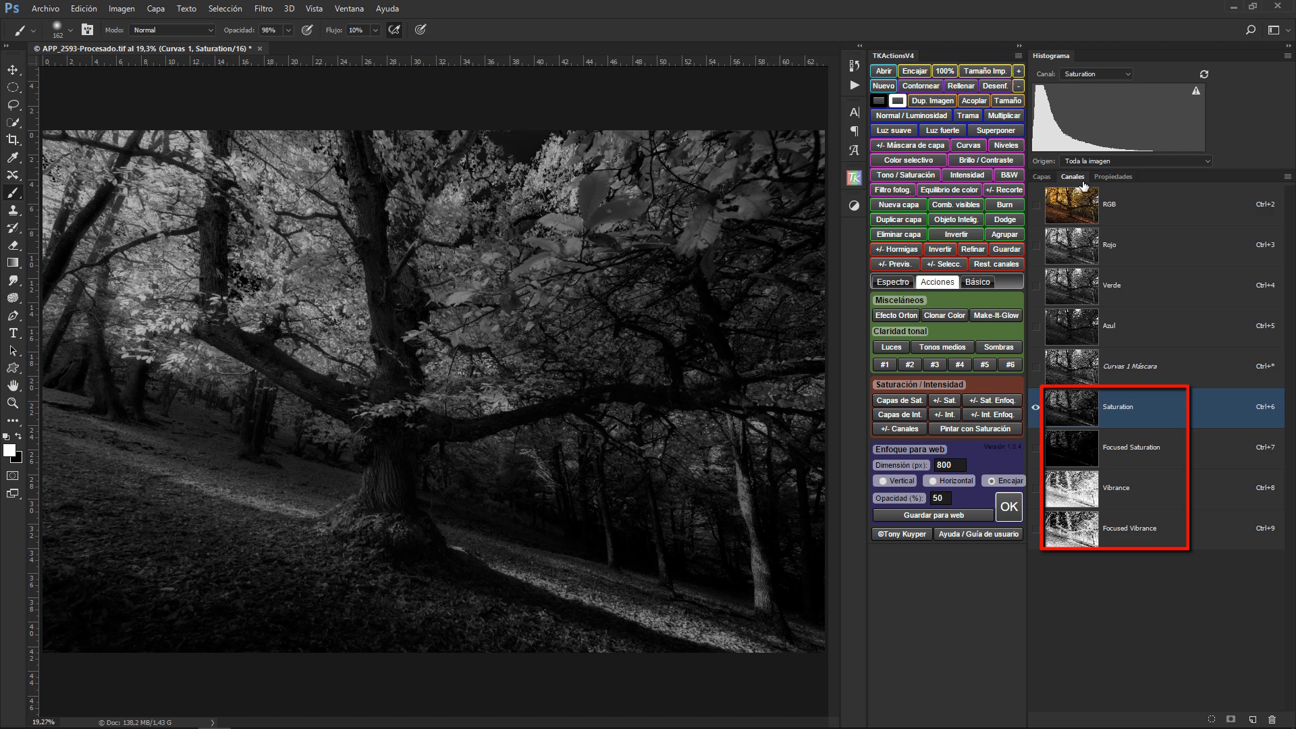
pyautogui.click(1081, 460)
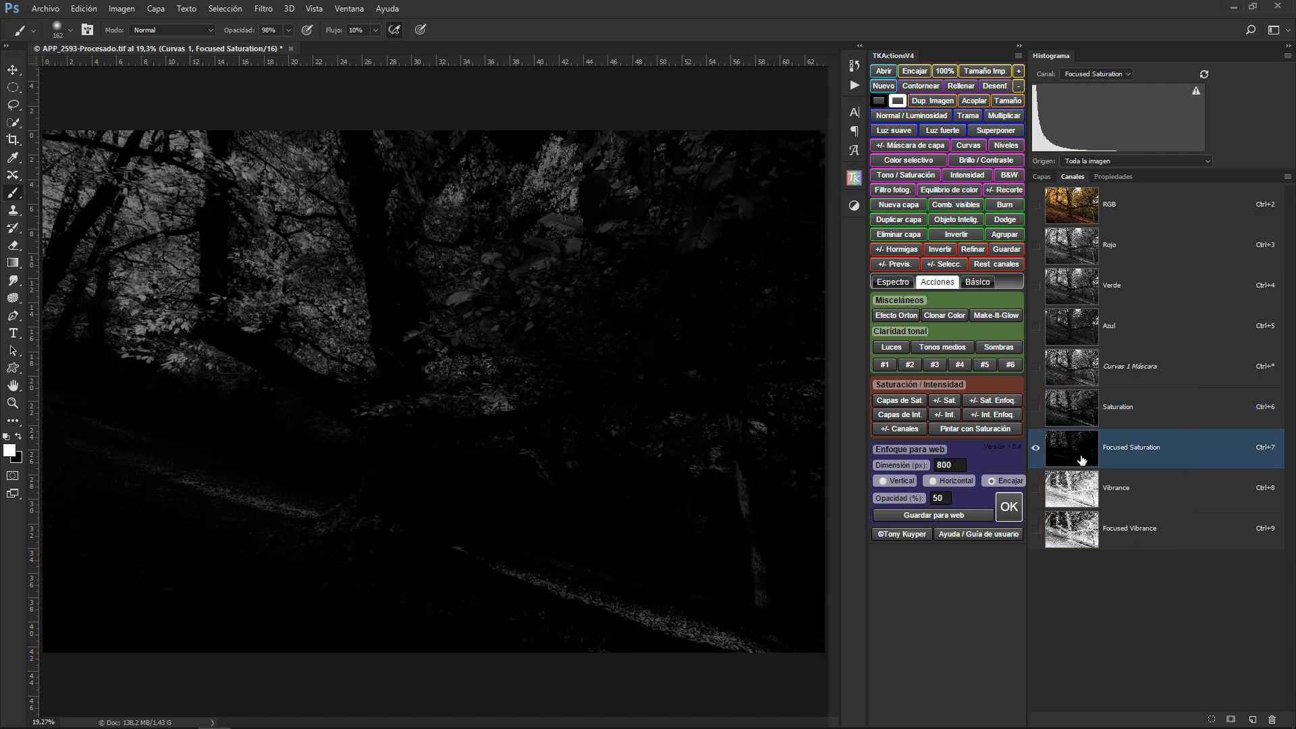
pyautogui.click(1081, 489)
pyautogui.click(1086, 532)
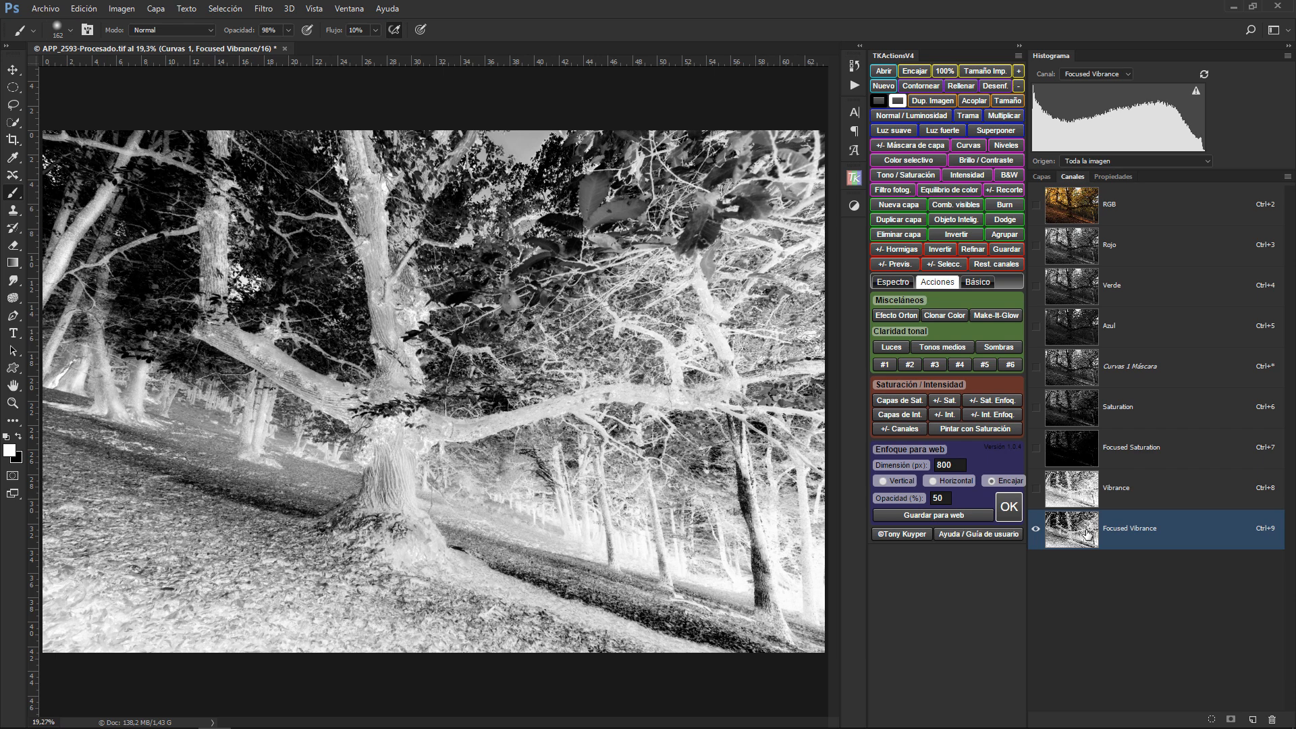
# Step: Compare the Saturation channel with the RGB composite and the Vibrance channel
pyautogui.click(1077, 411)
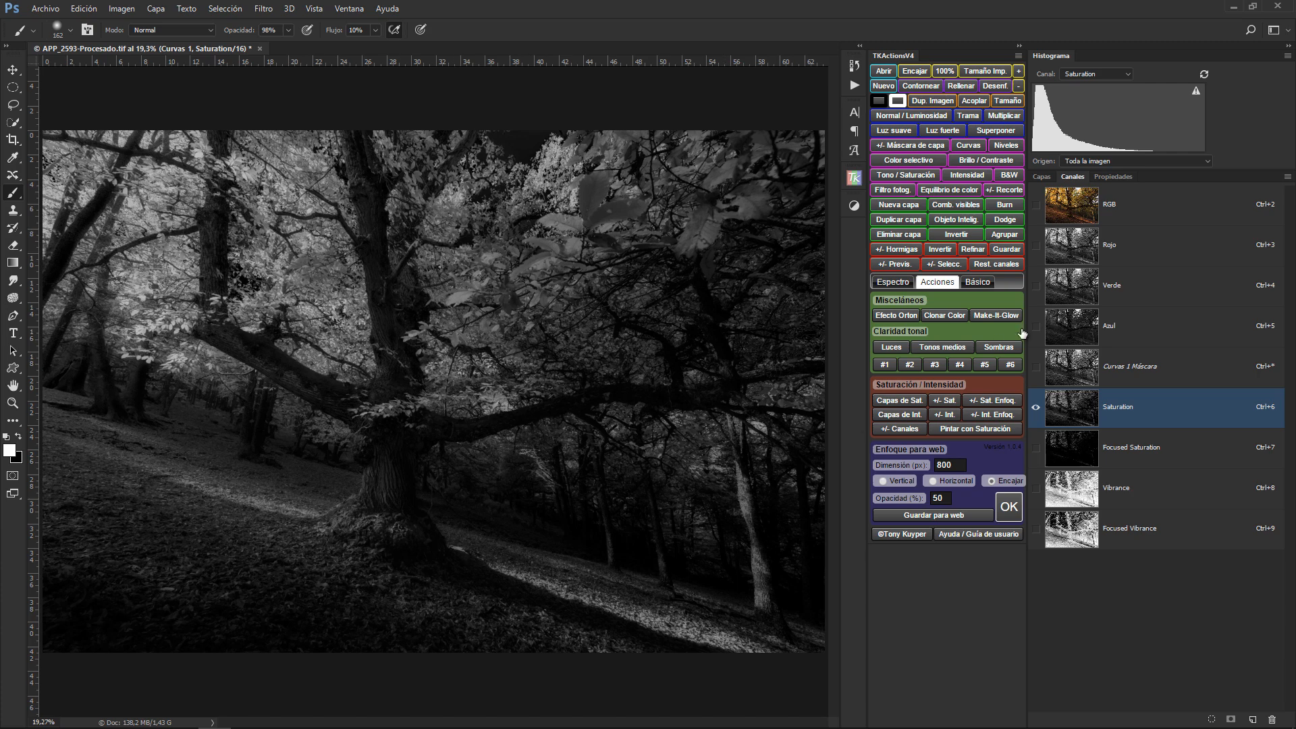
pyautogui.click(1128, 217)
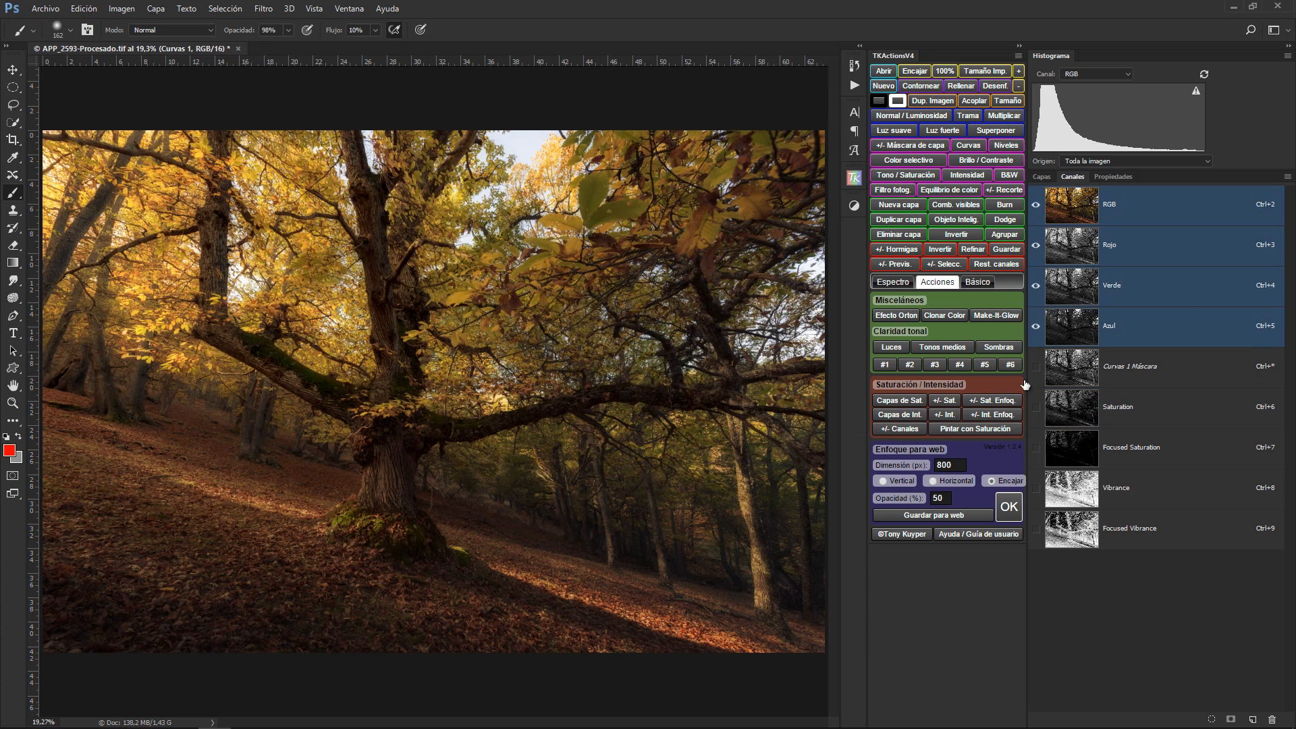
pyautogui.click(1108, 381)
pyautogui.click(1109, 390)
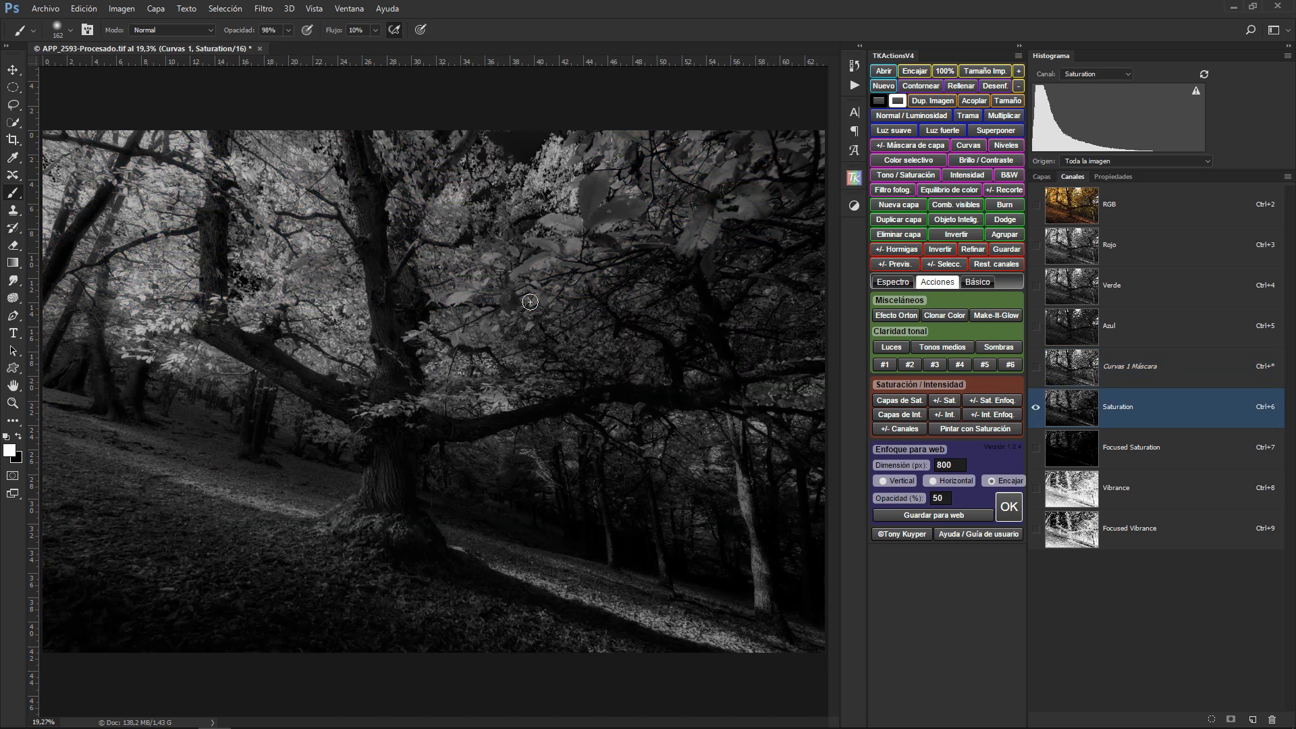
pyautogui.click(1122, 495)
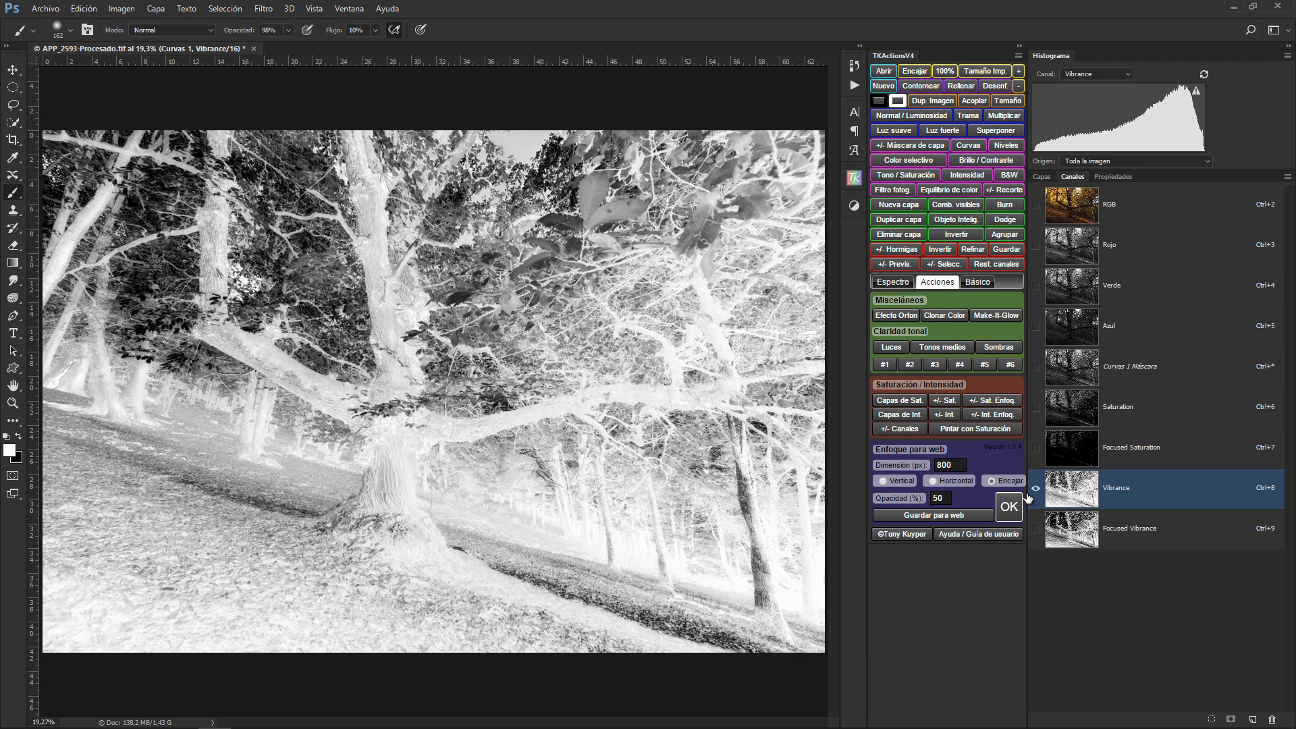
pyautogui.hotkey('ctrl', '6')
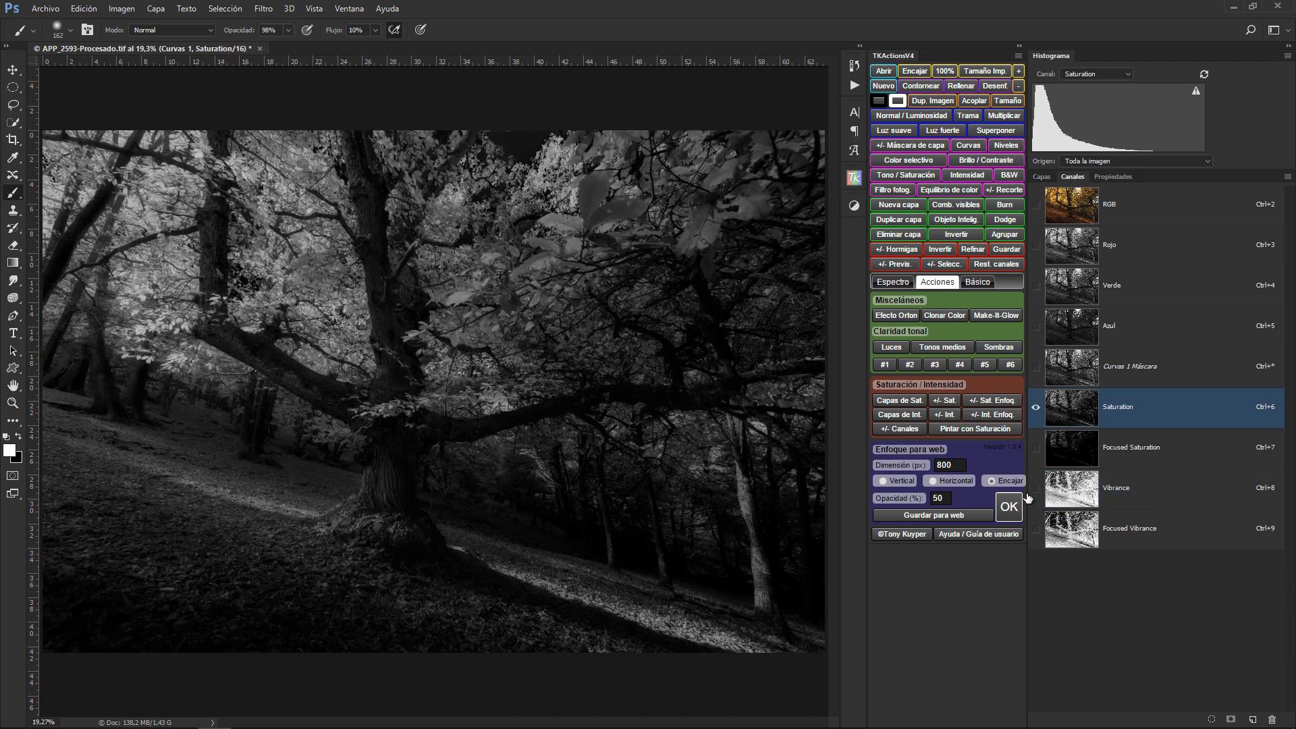
# Step: Compare the Focused Saturation and Focused Vibrance channels with the plain Saturation and Vibrance channels
pyautogui.click(1125, 458)
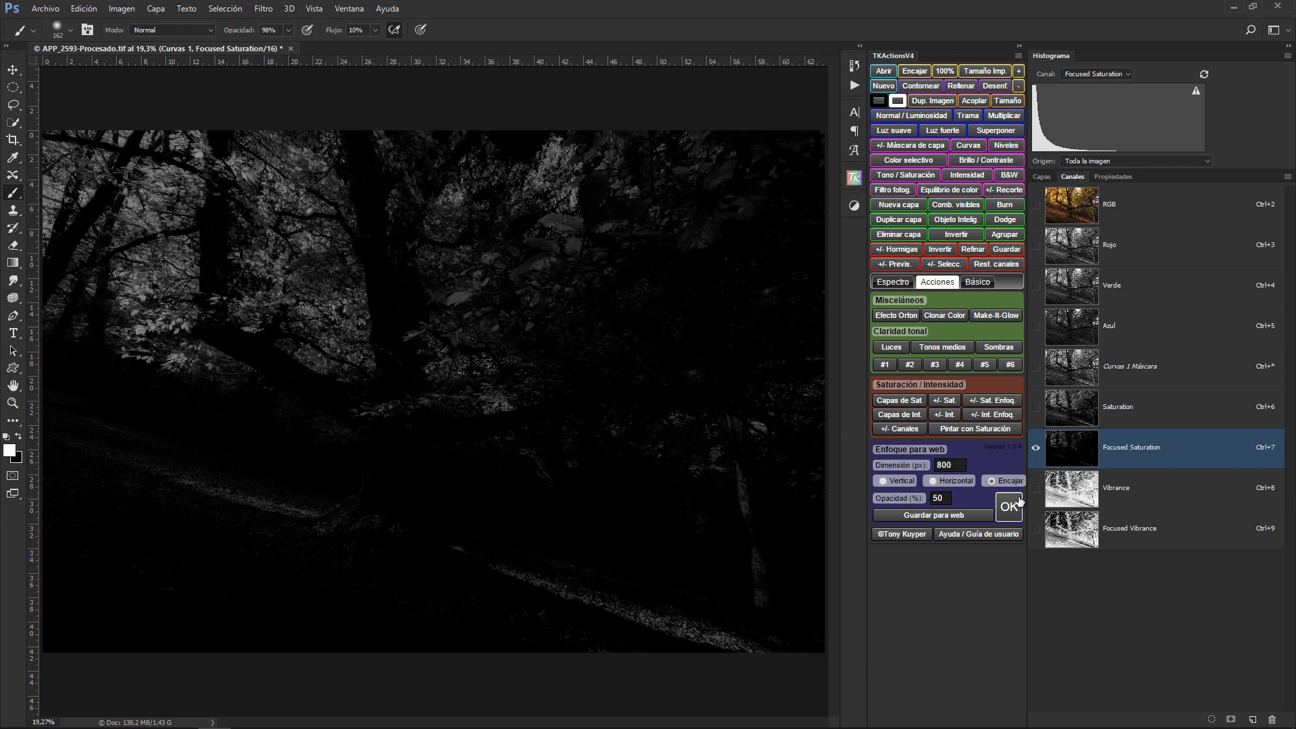
pyautogui.click(1132, 532)
pyautogui.hotkey('ctrl', '8')
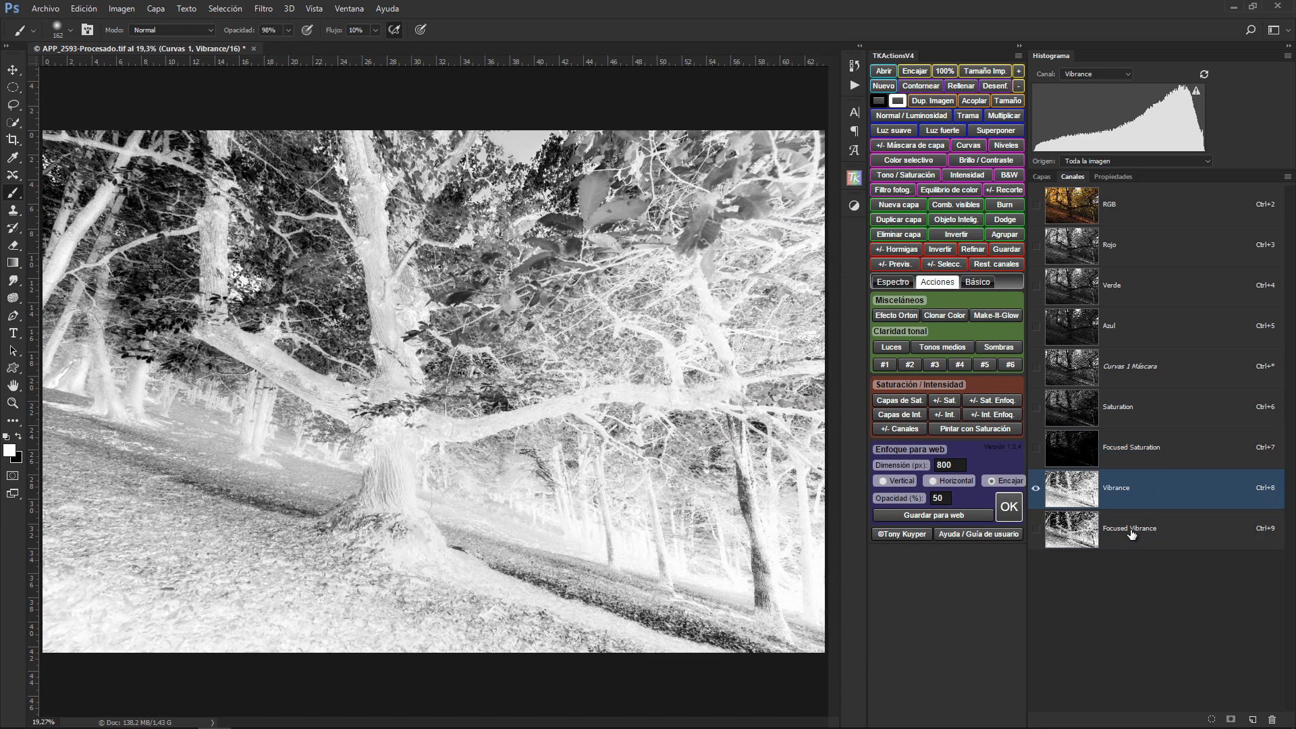
pyautogui.hotkey('ctrl', '9')
pyautogui.hotkey('ctrl', '8')
pyautogui.hotkey('ctrl', '9')
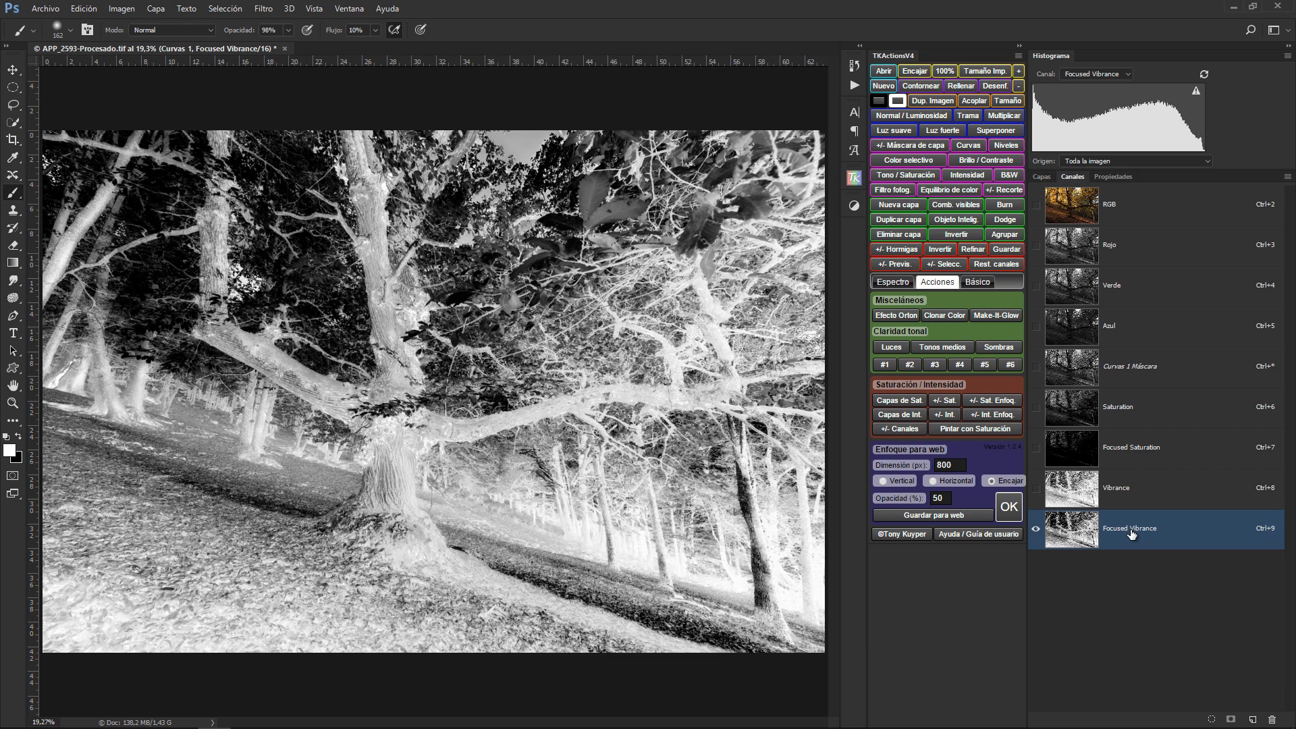
pyautogui.click(1130, 409)
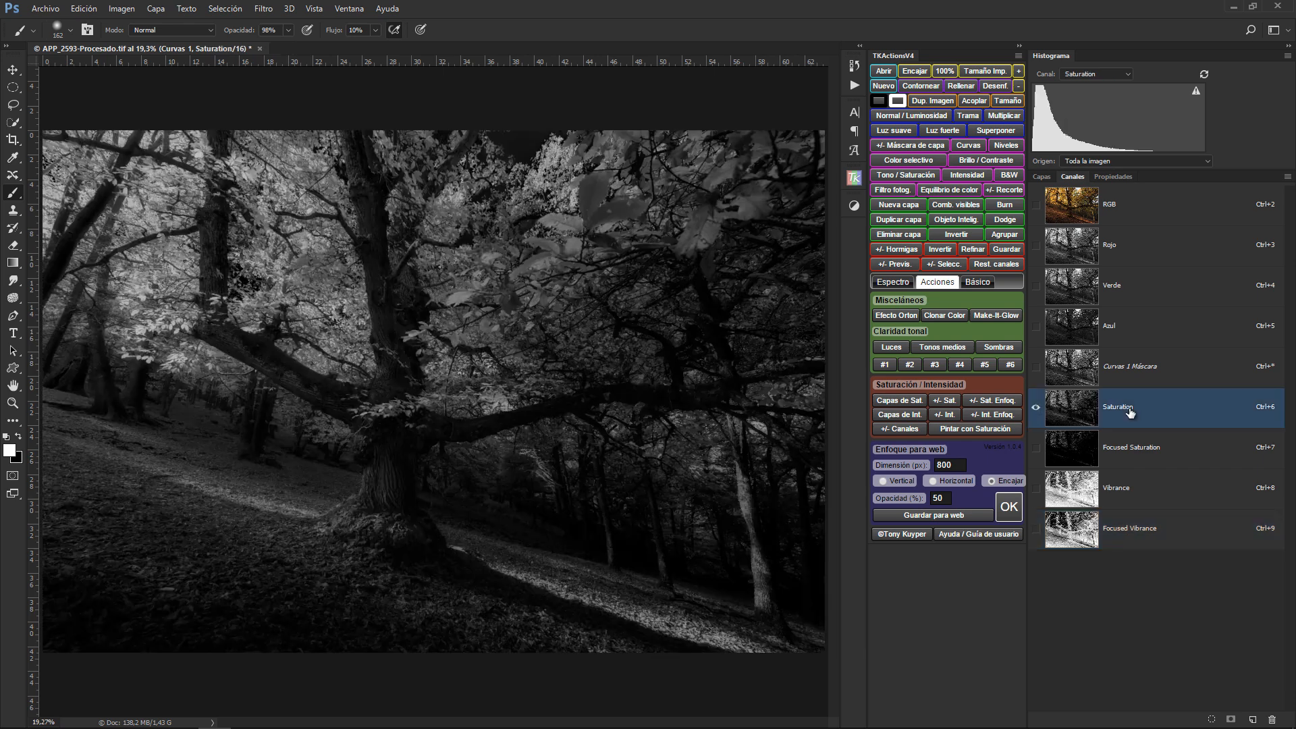
pyautogui.hotkey('ctrl', '7')
pyautogui.hotkey('ctrl', '8')
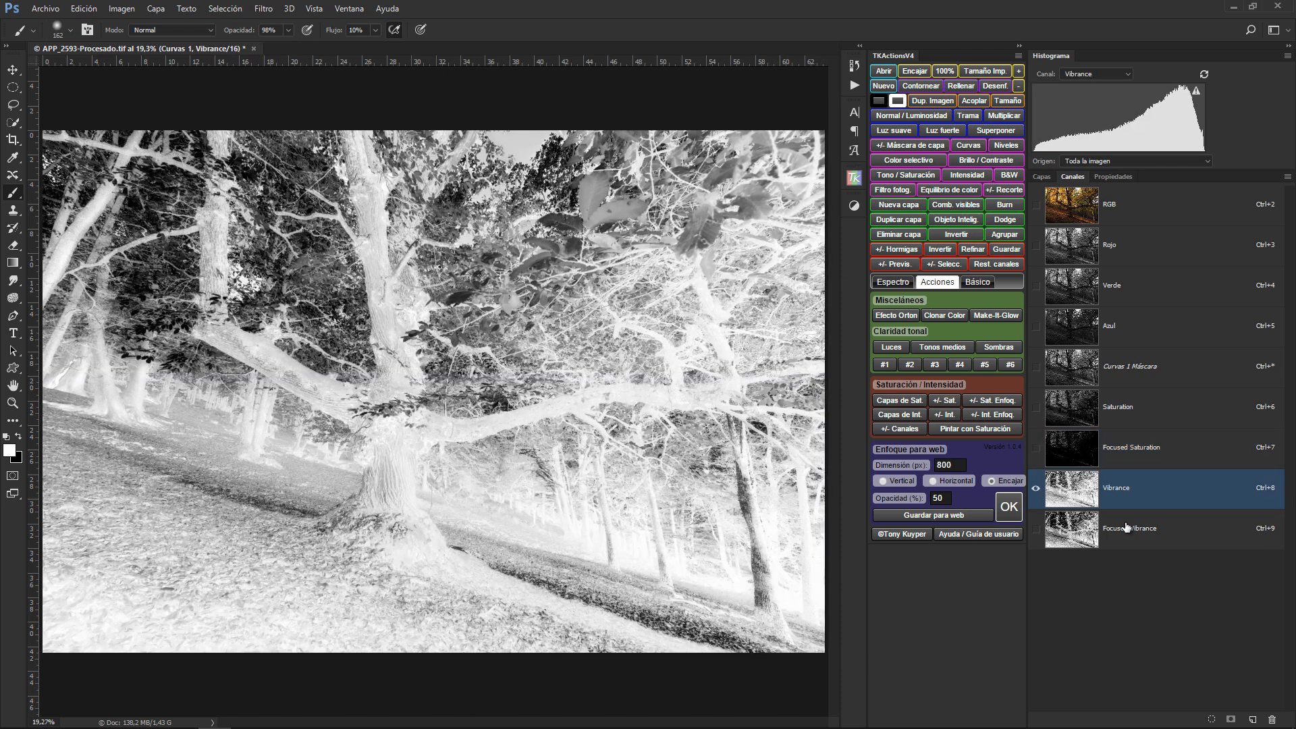
pyautogui.hotkey('ctrl', '9')
pyautogui.hotkey('ctrl', '8')
pyautogui.hotkey('ctrl', '9')
pyautogui.hotkey('ctrl', '6')
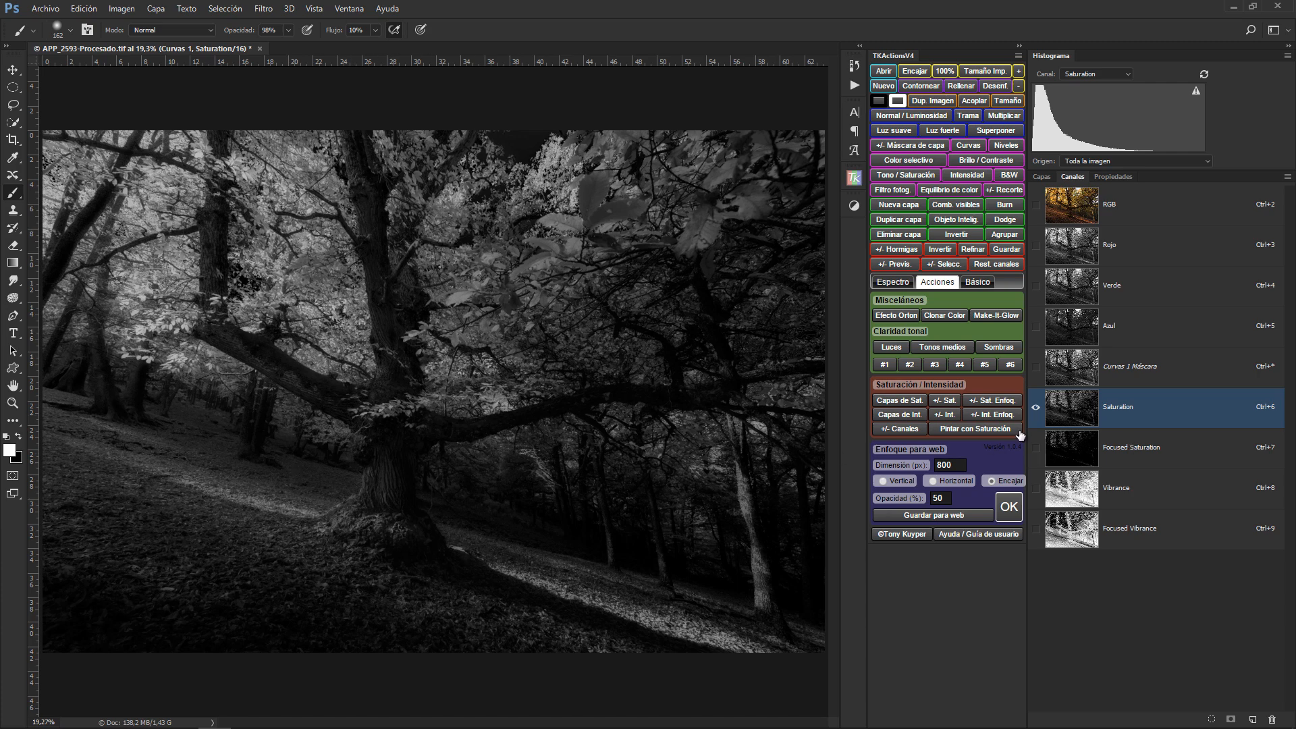
# Step: Remove the saturation and vibrance channels and select the Color clone group in the layer stack
pyautogui.click(1003, 263)
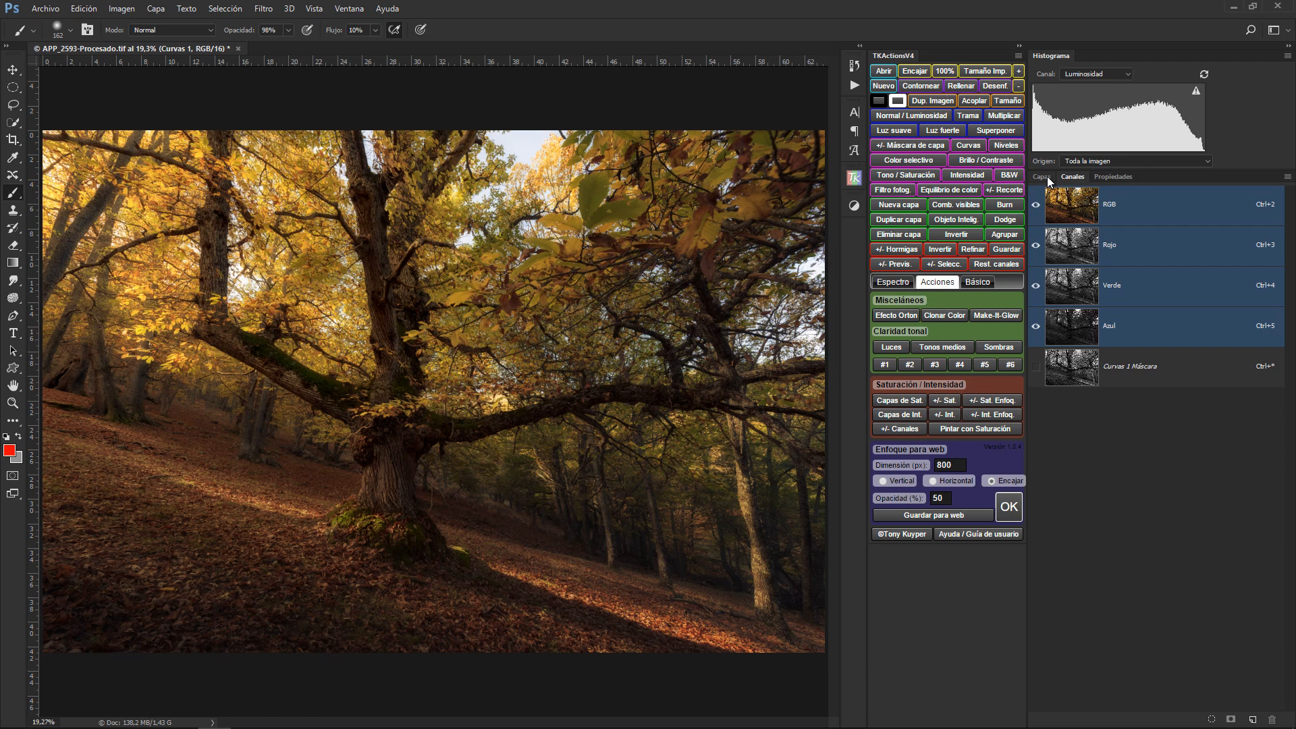
pyautogui.click(1043, 177)
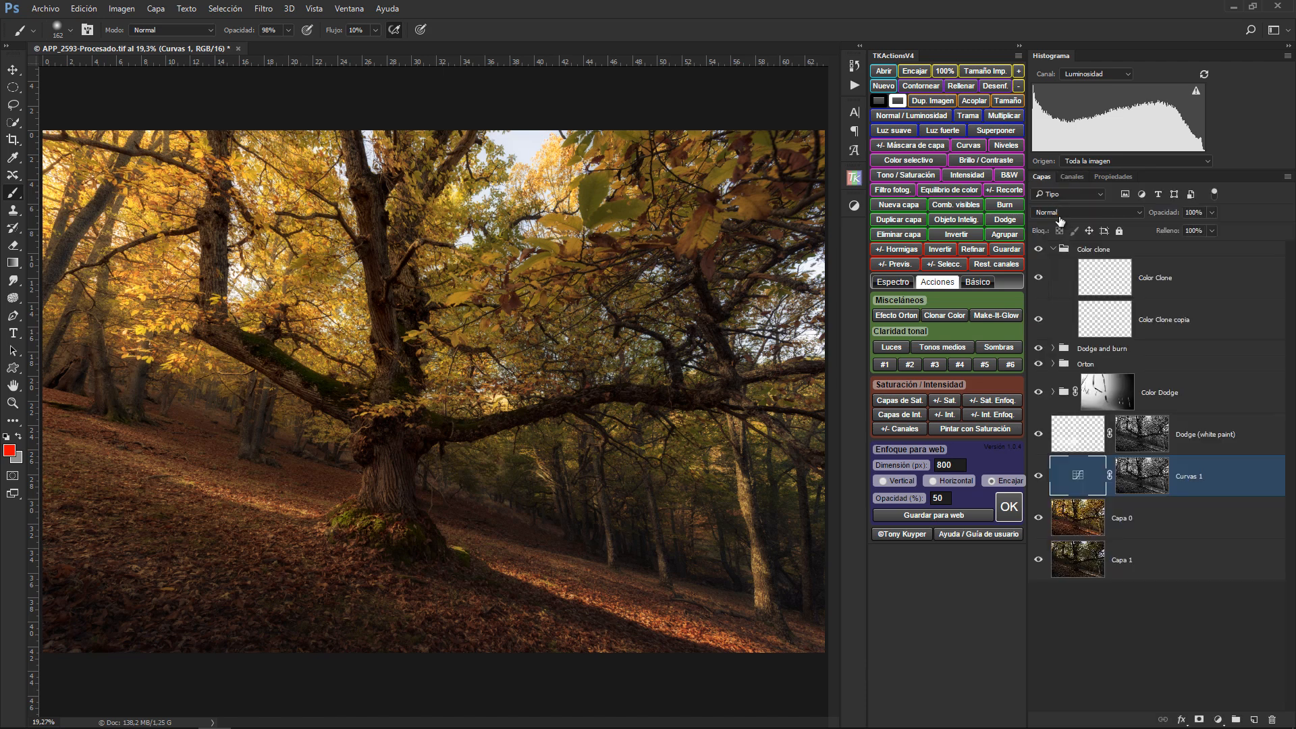
pyautogui.click(1051, 251)
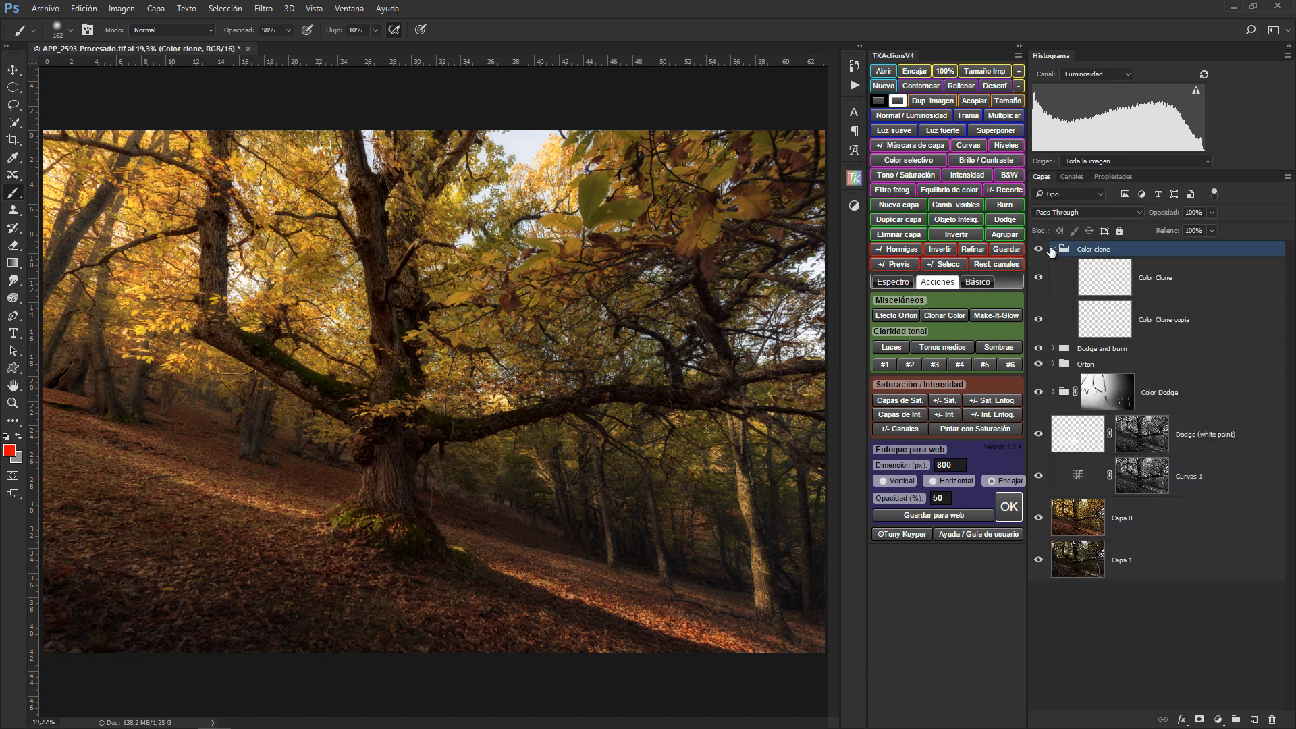
# Step: Generate the Saturation and Focused Saturation adjustment layers above the Color clone group, and compare their masks
pyautogui.click(918, 414)
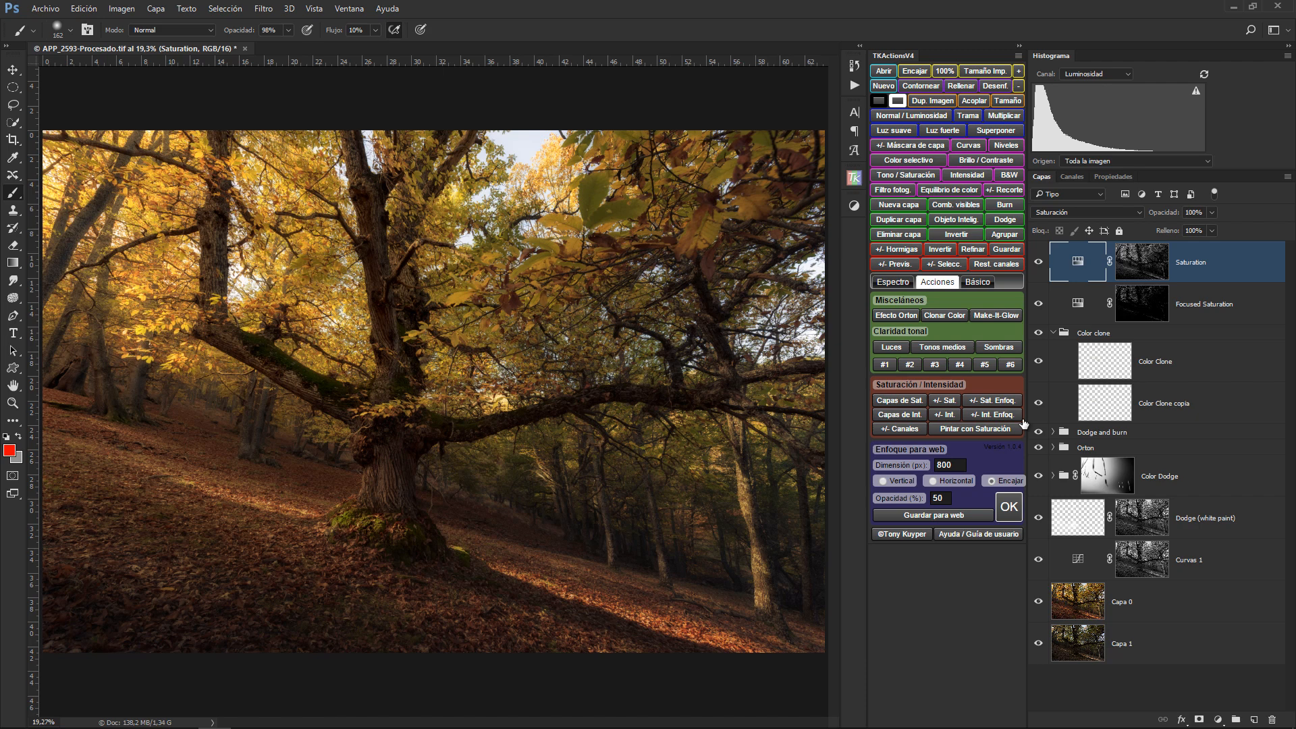
pyautogui.click(1143, 274)
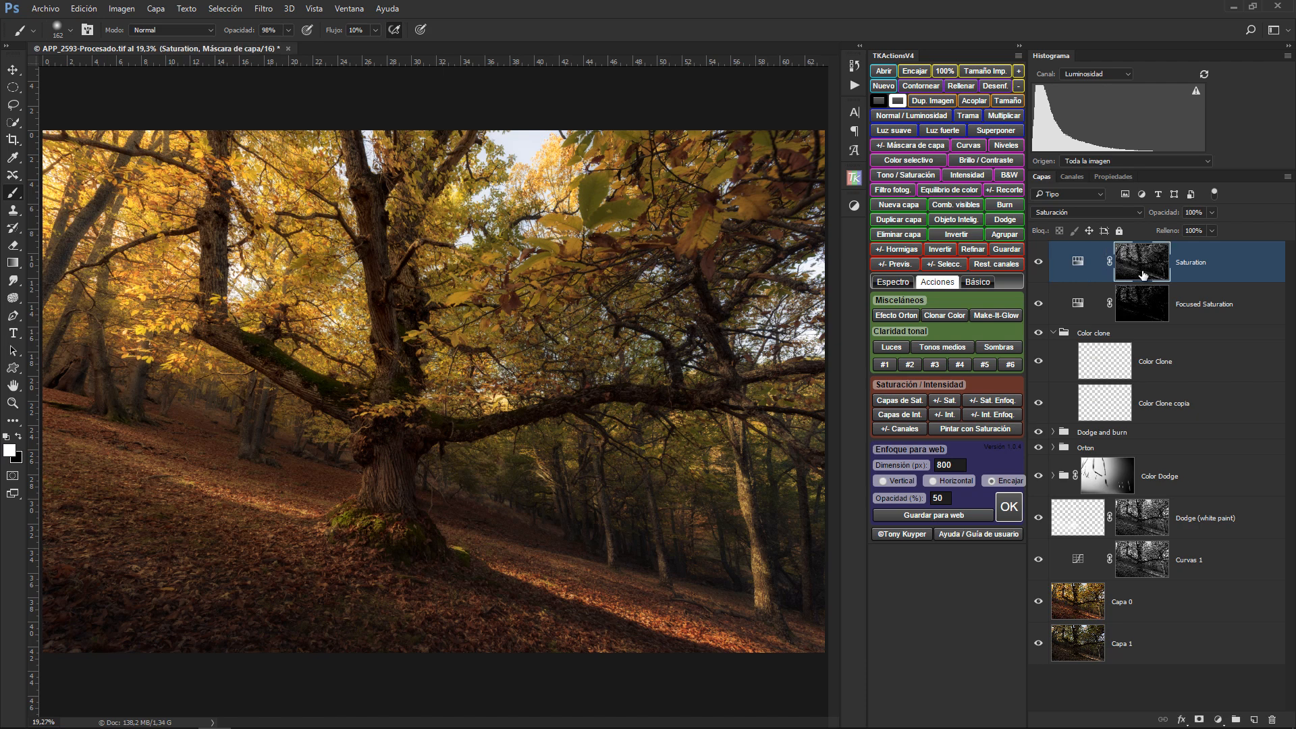
pyautogui.keyDown('alt'); pyautogui.click(1142, 273); pyautogui.keyUp('alt')
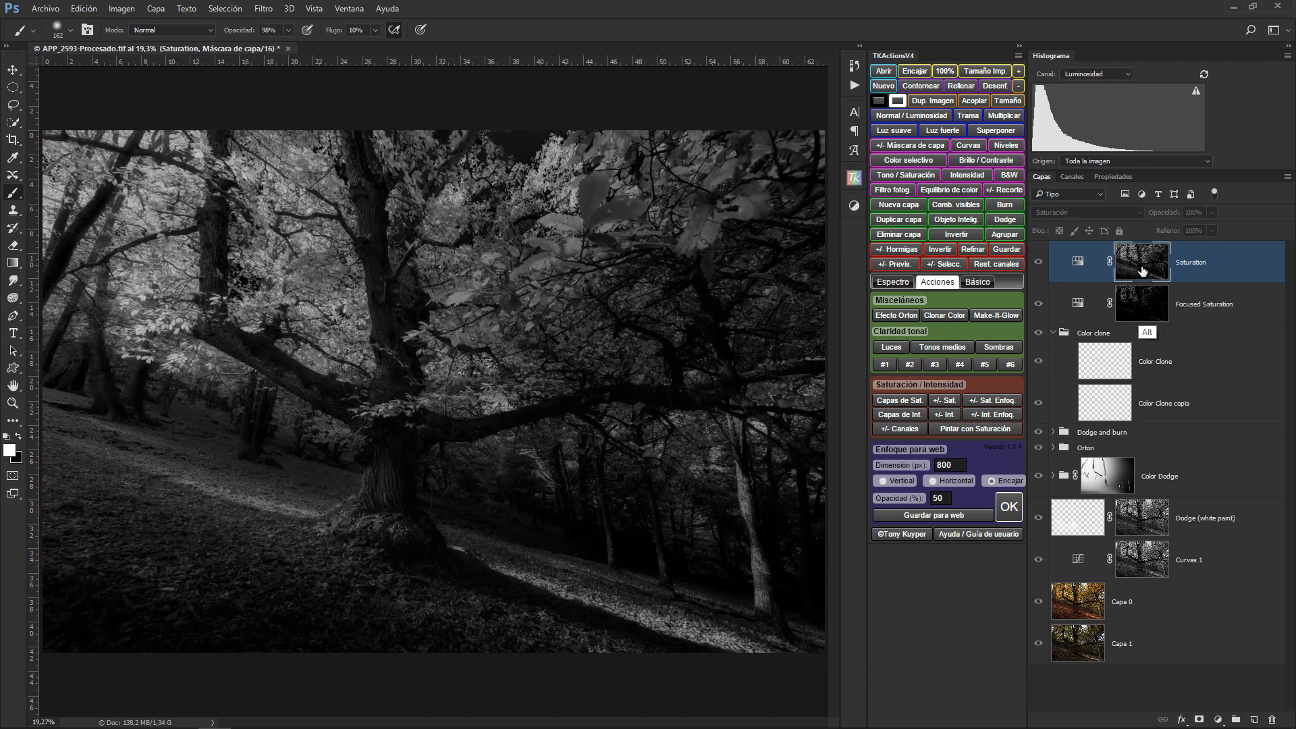
pyautogui.keyDown('alt'); pyautogui.click(1149, 310); pyautogui.keyUp('alt')
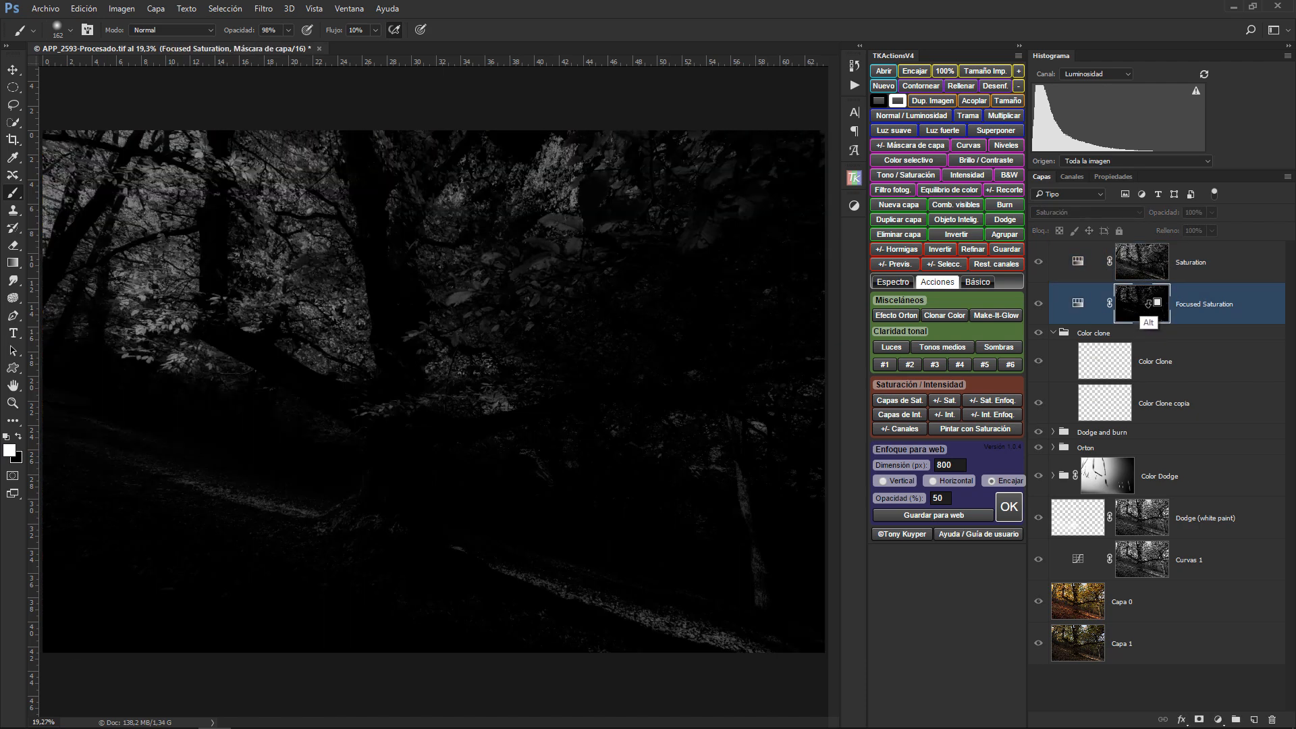
pyautogui.keyDown('alt'); pyautogui.click(1144, 273); pyautogui.keyUp('alt')
pyautogui.keyDown('alt'); pyautogui.click(1144, 274); pyautogui.keyUp('alt')
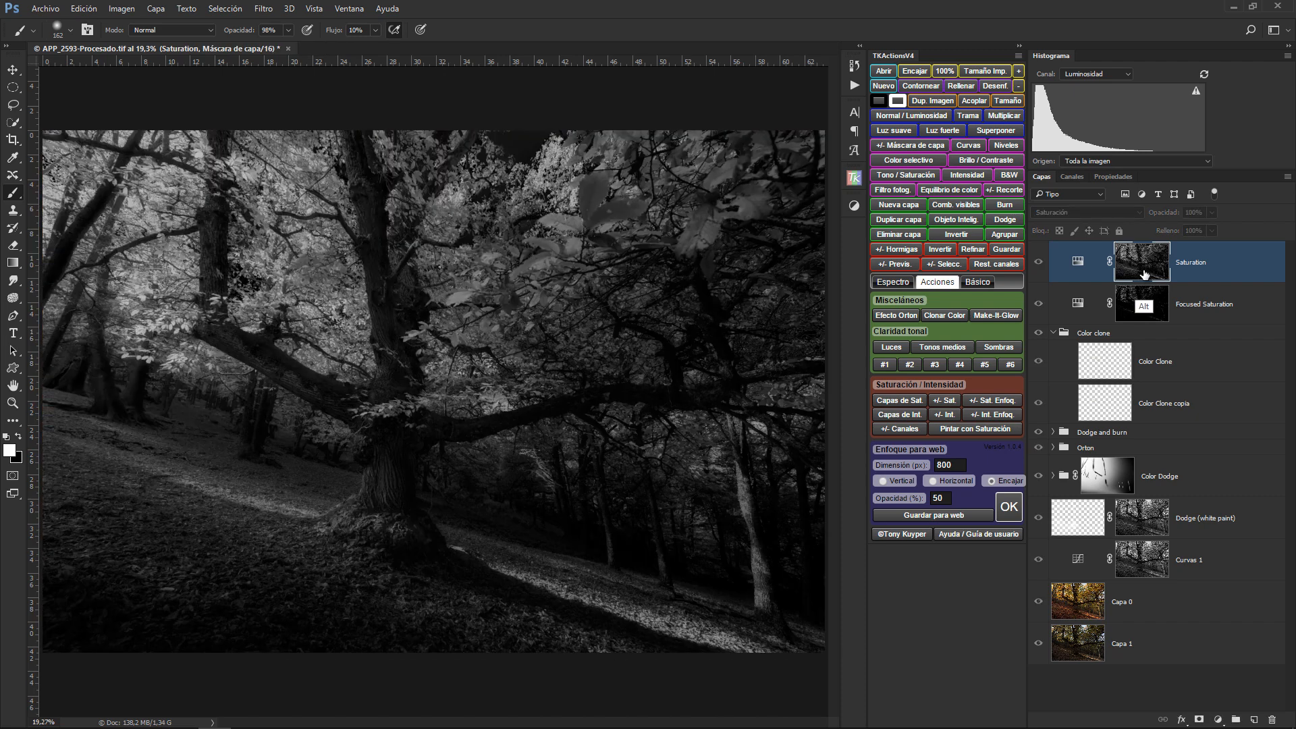
pyautogui.keyDown('alt'); pyautogui.click(1146, 309); pyautogui.keyUp('alt')
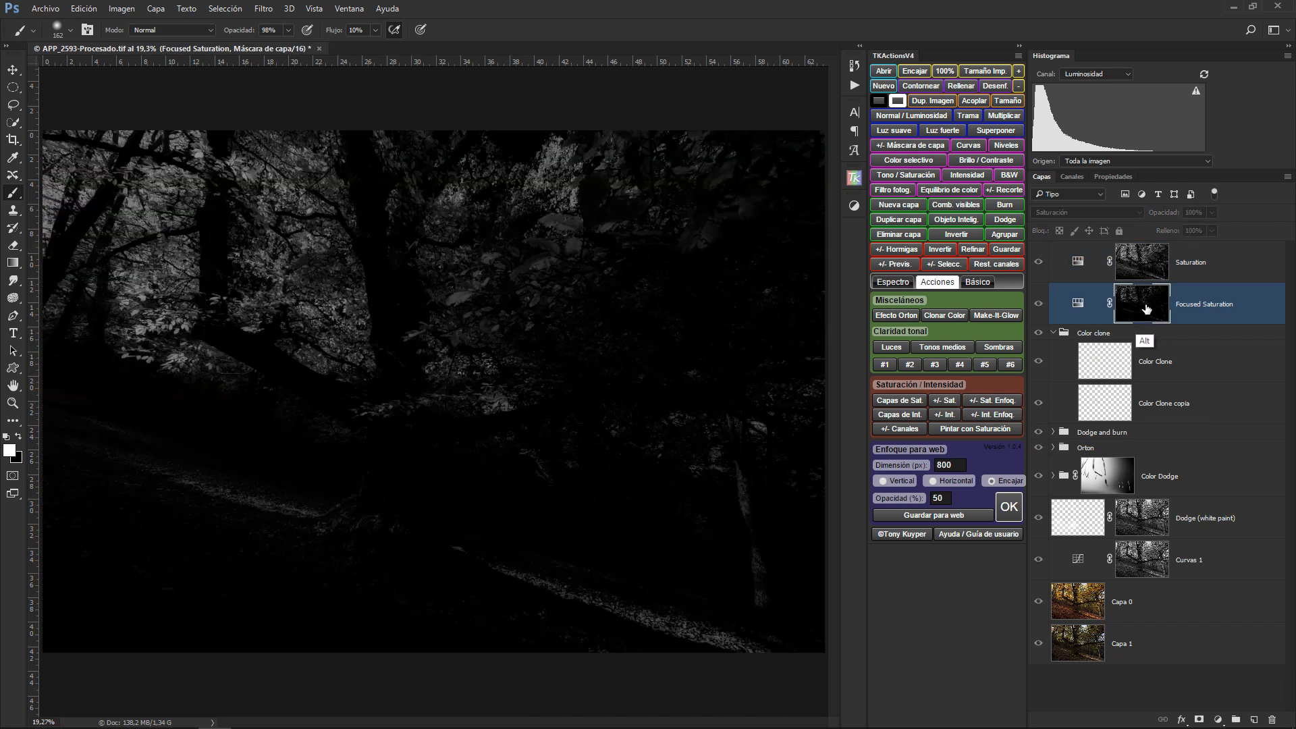
# Step: Delete the Saturation adjustment layer and hide the red mask overlay of the Focused Saturation layer
pyautogui.keyDown('alt'); pyautogui.click(1148, 267); pyautogui.keyUp('alt')
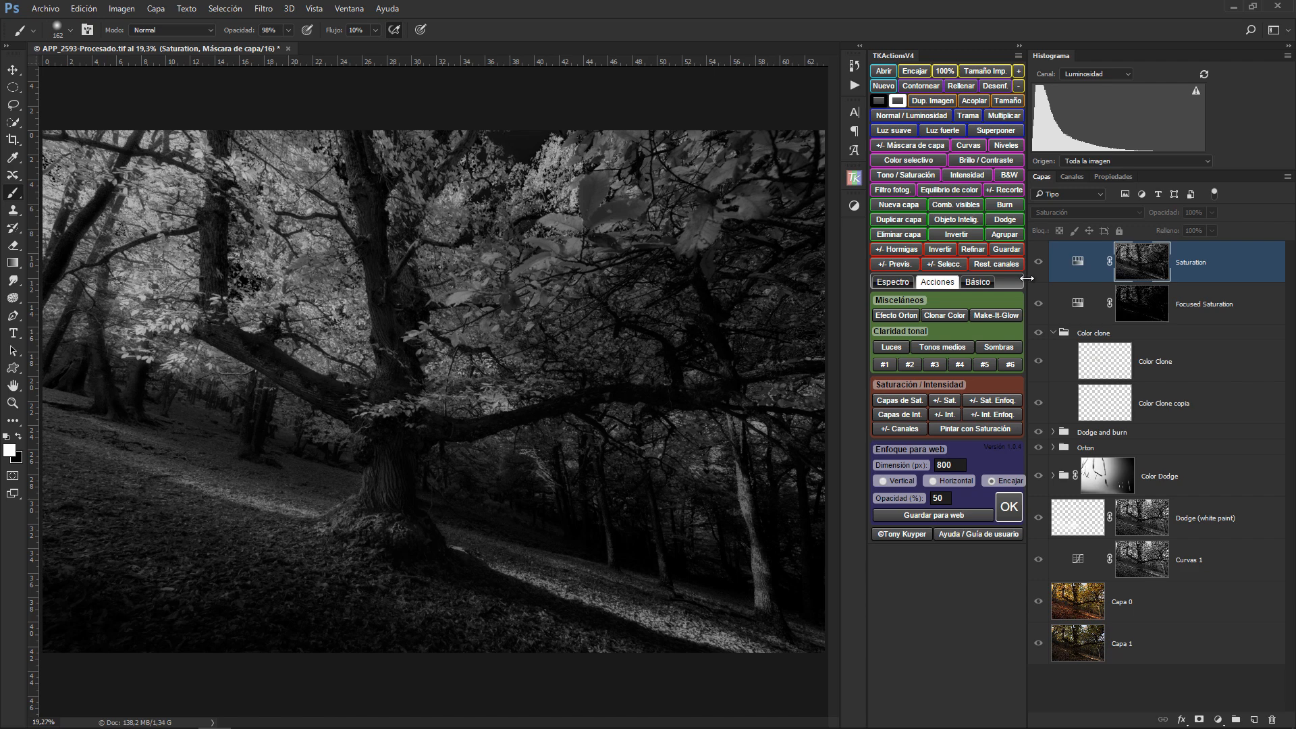
pyautogui.click(899, 235)
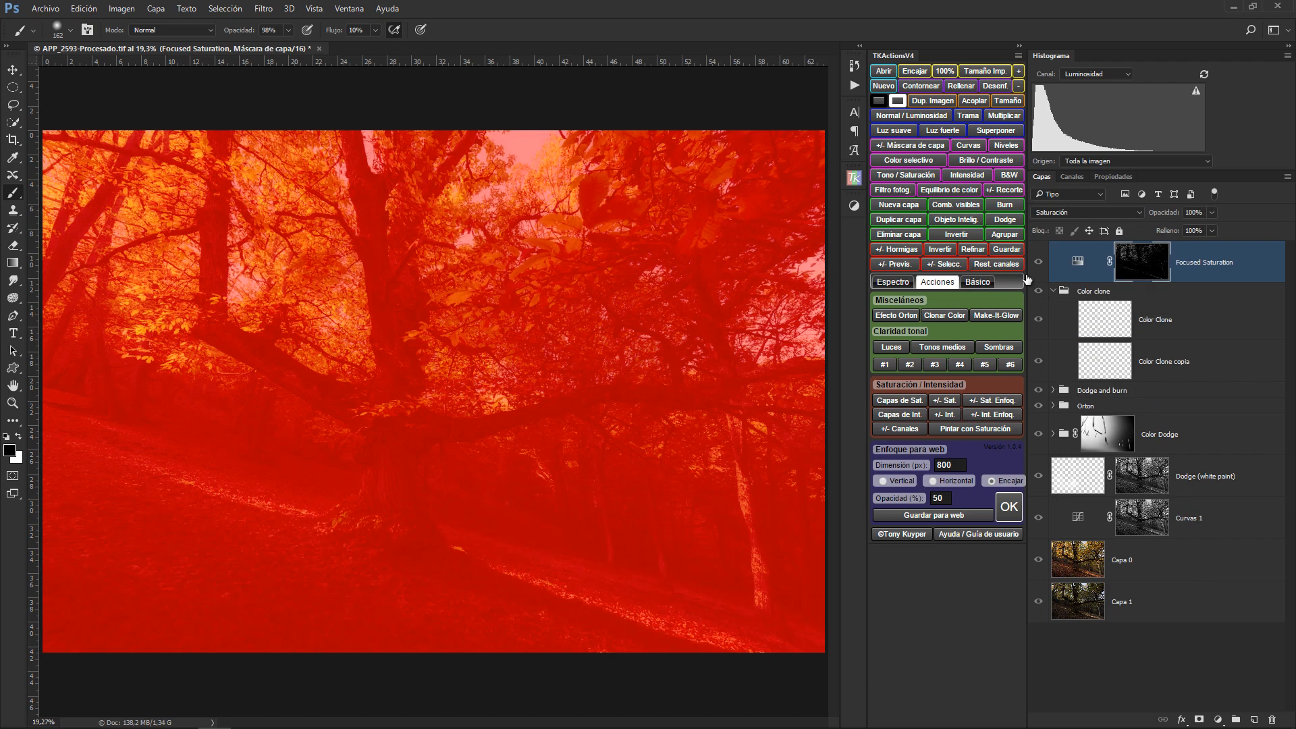
pyautogui.click(1075, 178)
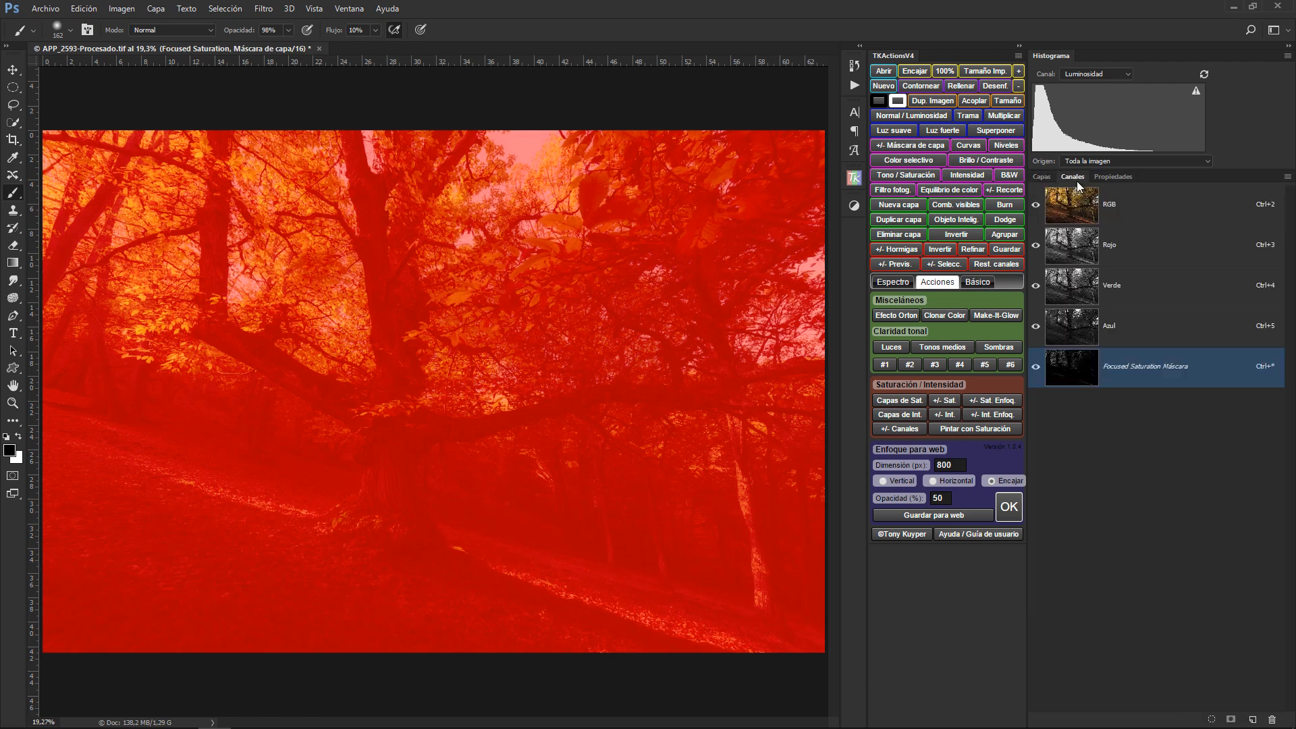
pyautogui.press('\\')
pyautogui.press('x')
pyautogui.click(1047, 177)
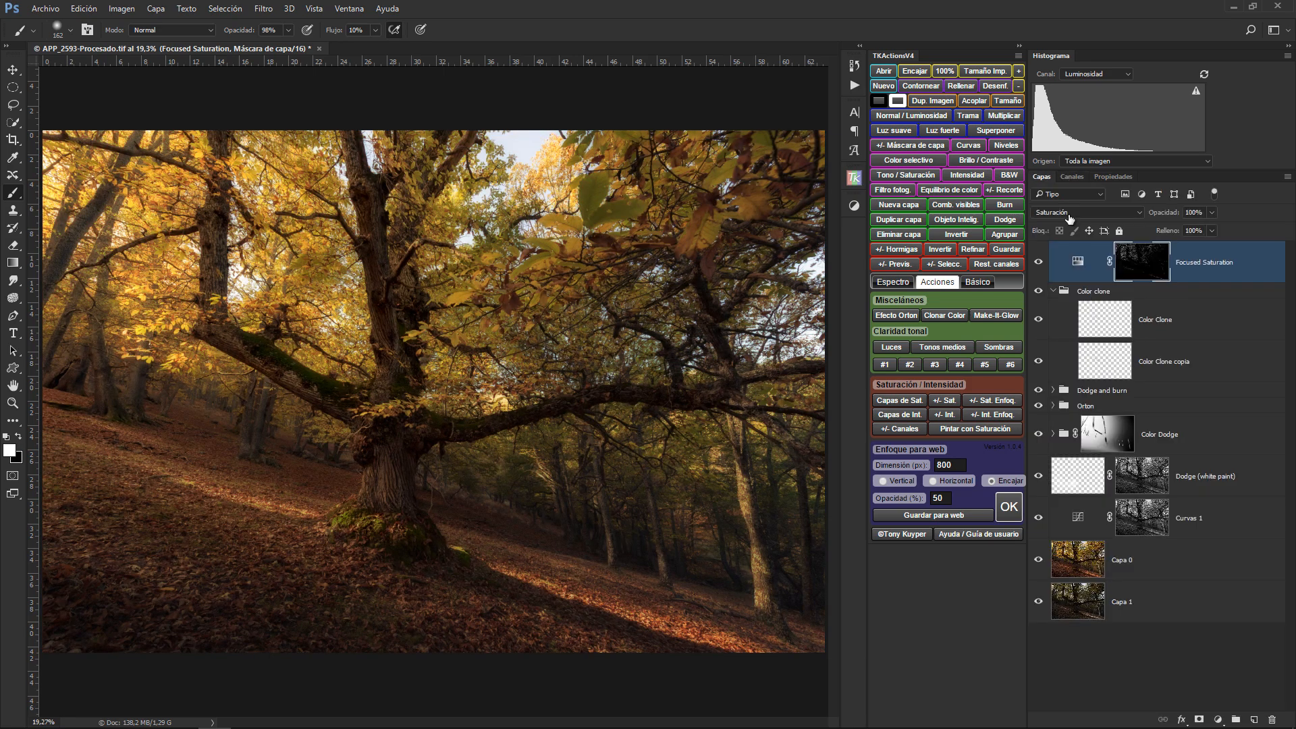
# Step: Lower the saturation slightly in the Focused Saturation adjustment layer's hue/saturation settings
pyautogui.doubleClick(1078, 262)
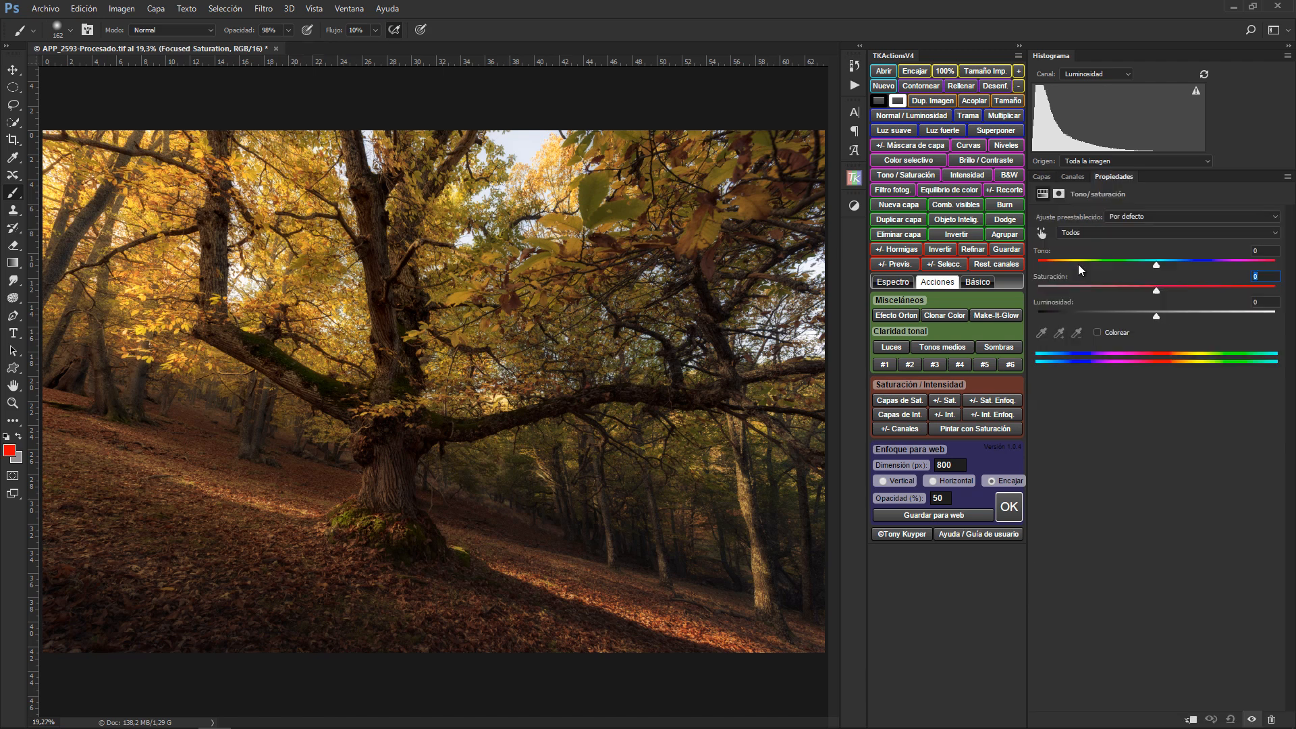
pyautogui.moveTo(1156, 289); pyautogui.dragTo(1132, 290)
pyautogui.click(1042, 177)
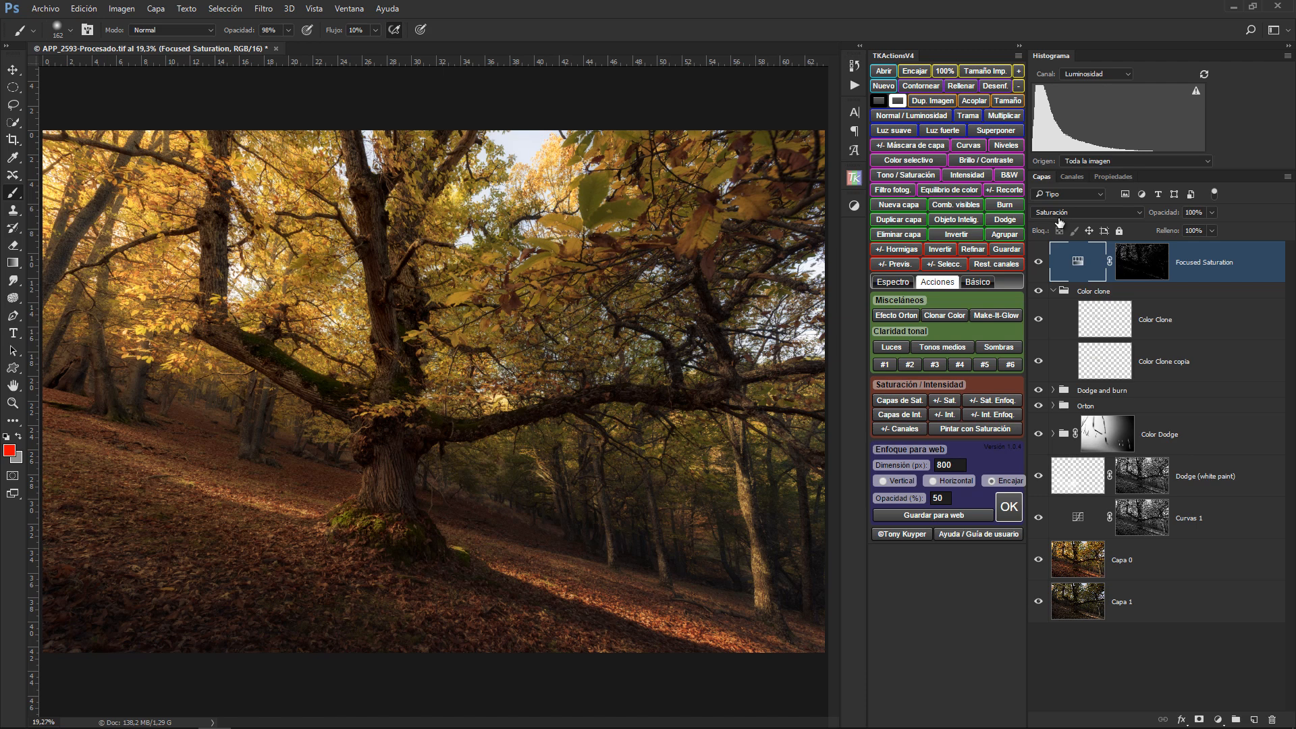
# Step: Compare the Focused Saturation adjustment with its mask disabled and with the layer hidden, re-enable the mask and inspect it
pyautogui.keyDown('shift'); pyautogui.click(1141, 270); pyautogui.keyUp('shift')
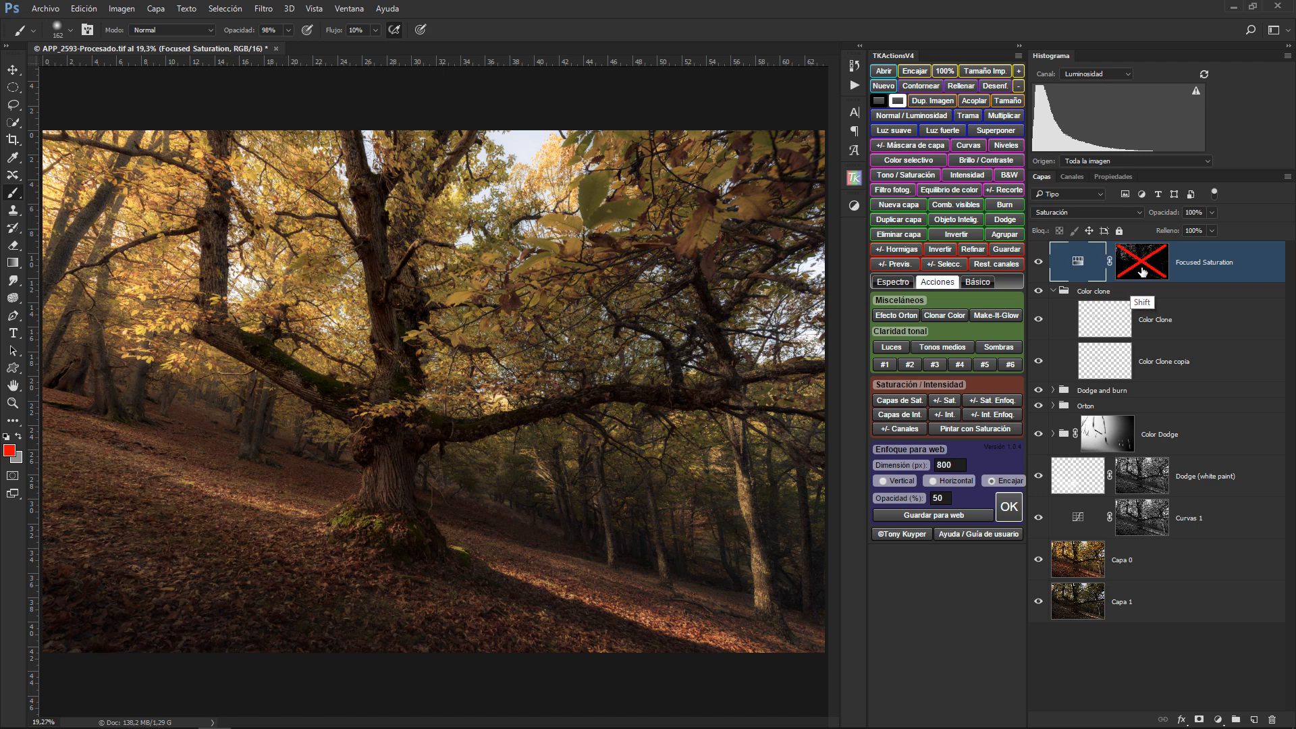
pyautogui.click(1040, 265)
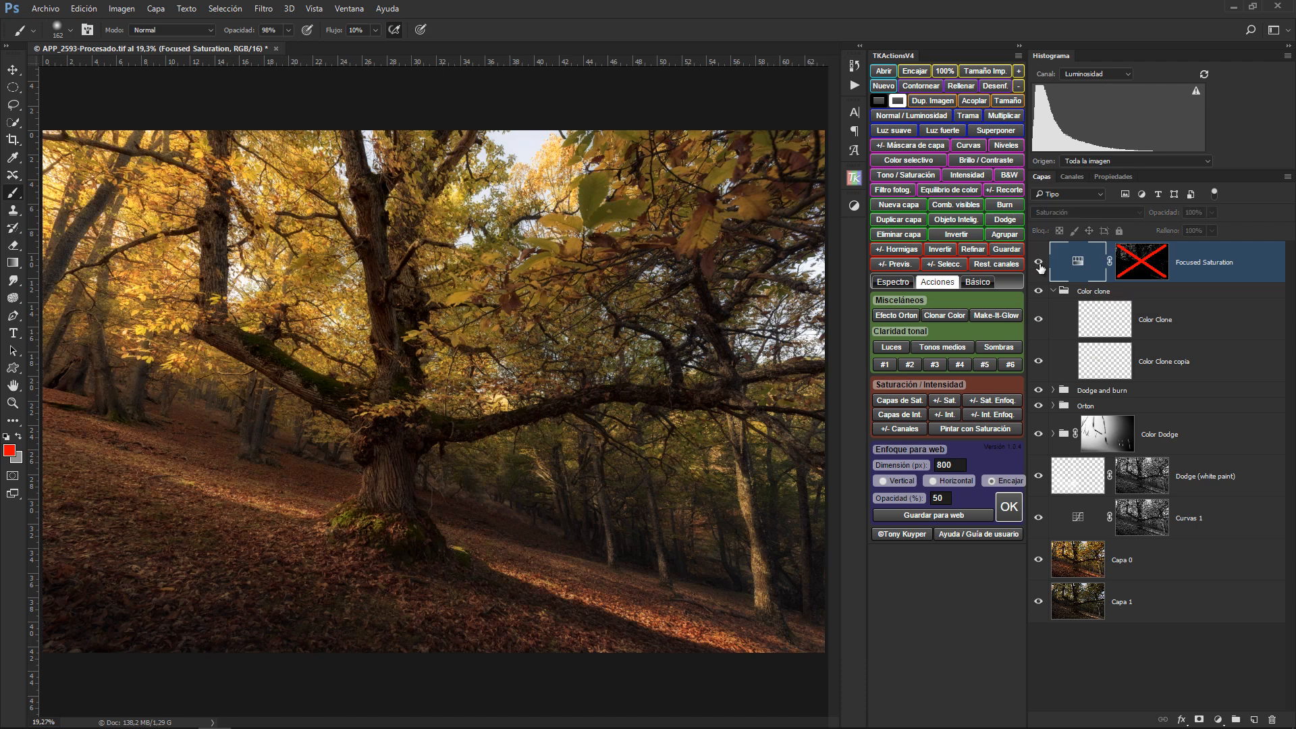
pyautogui.click(1040, 265)
pyautogui.click(1040, 265)
pyautogui.click(1039, 265)
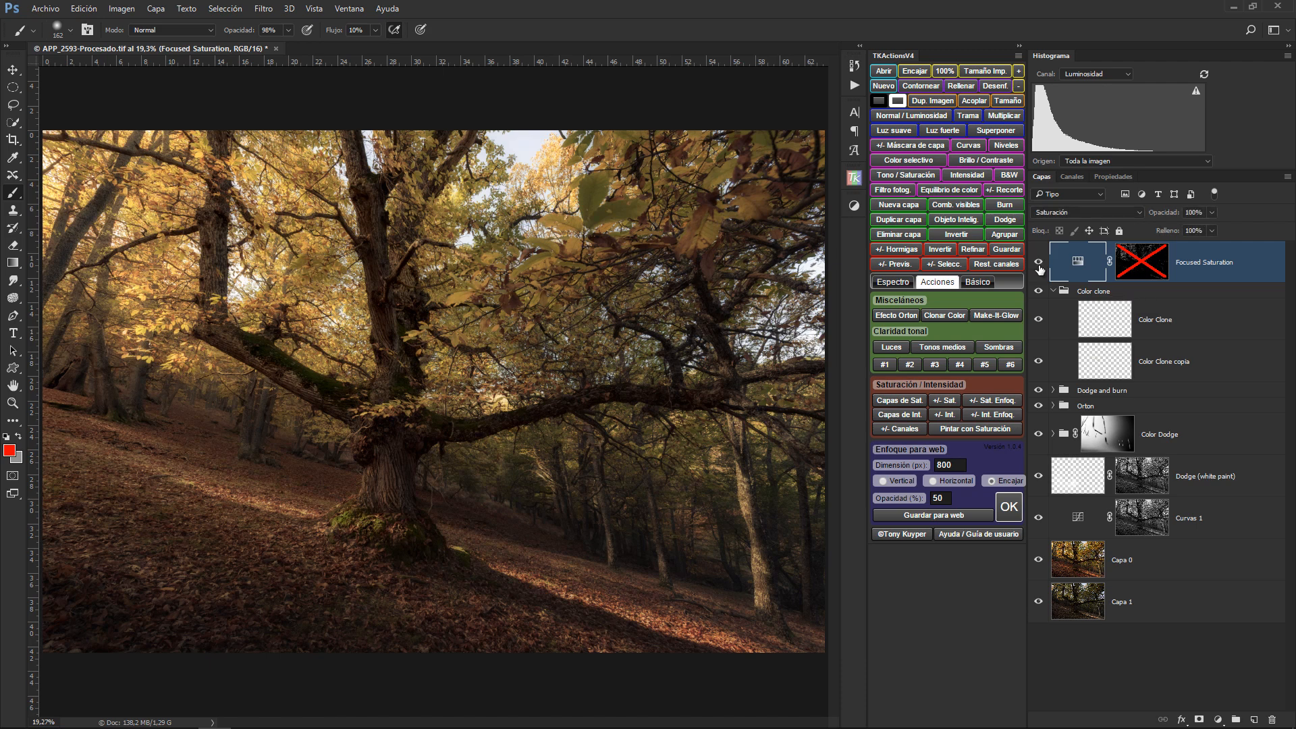
pyautogui.keyDown('shift'); pyautogui.click(1130, 270); pyautogui.keyUp('shift')
pyautogui.keyDown('alt'); pyautogui.click(1144, 270); pyautogui.keyUp('alt')
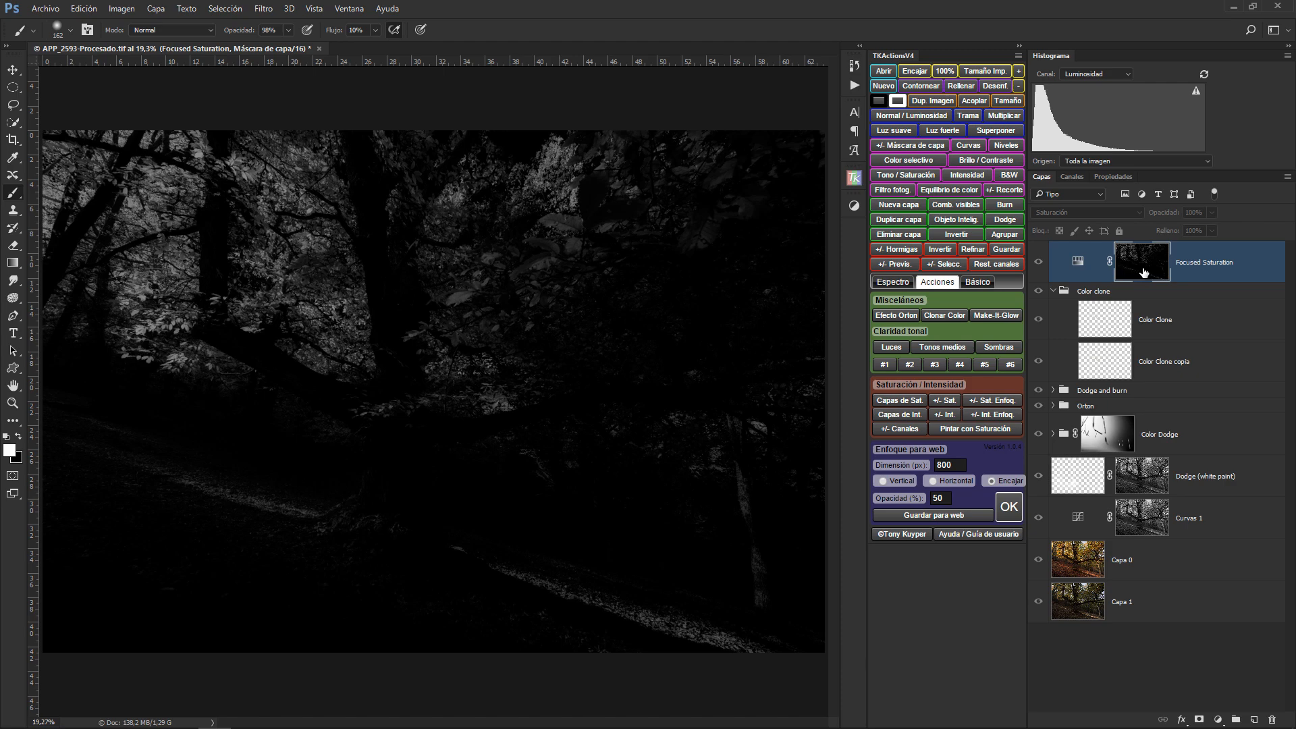
pyautogui.keyDown('alt'); pyautogui.click(1138, 271); pyautogui.keyUp('alt')
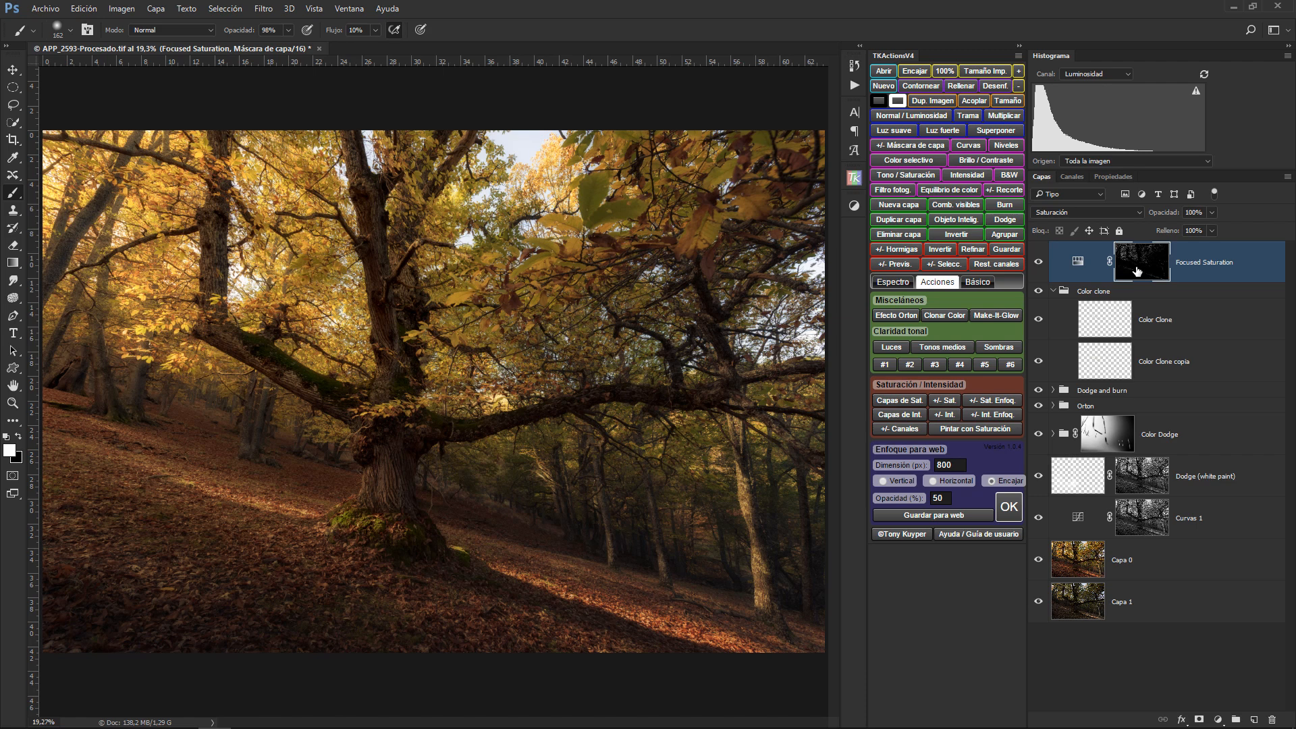
# Step: Generate the Vibrance and Focused Vibrance adjustment layers above Focused Saturation, and compare their masks
pyautogui.click(906, 415)
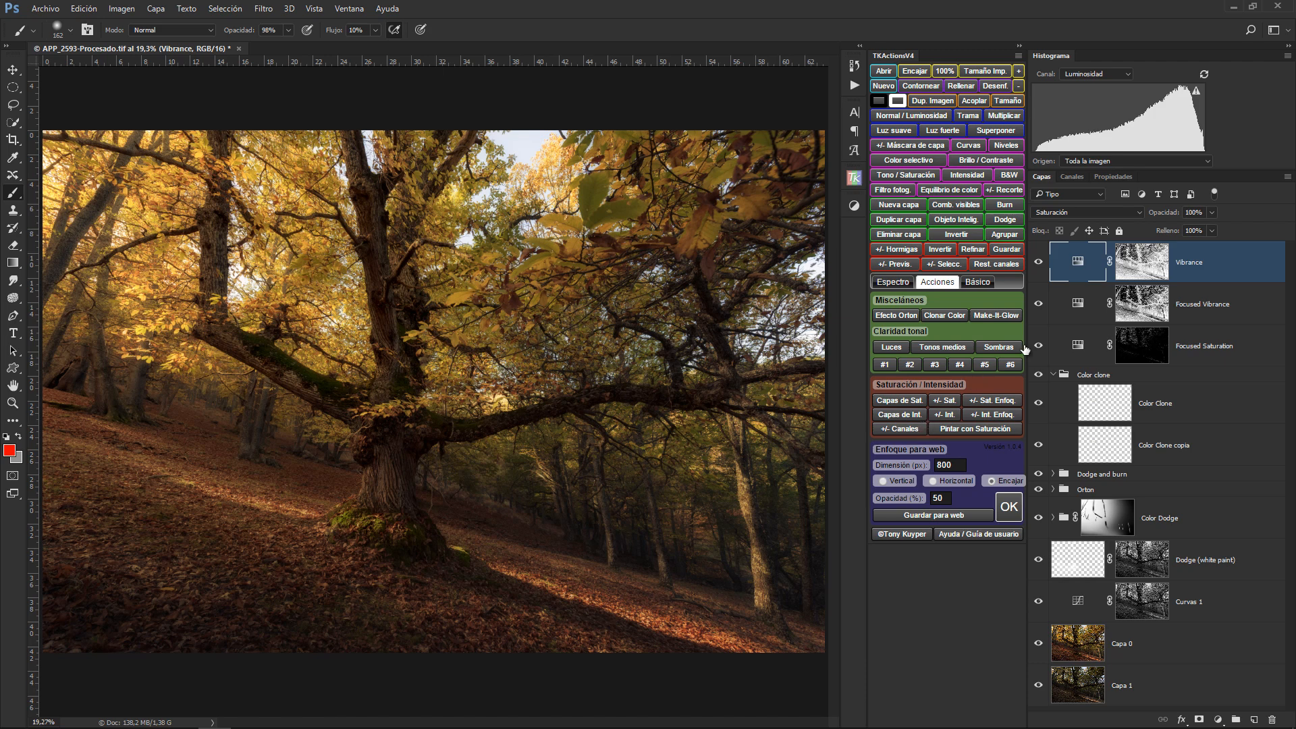
pyautogui.keyDown('alt'); pyautogui.click(1142, 270); pyautogui.keyUp('alt')
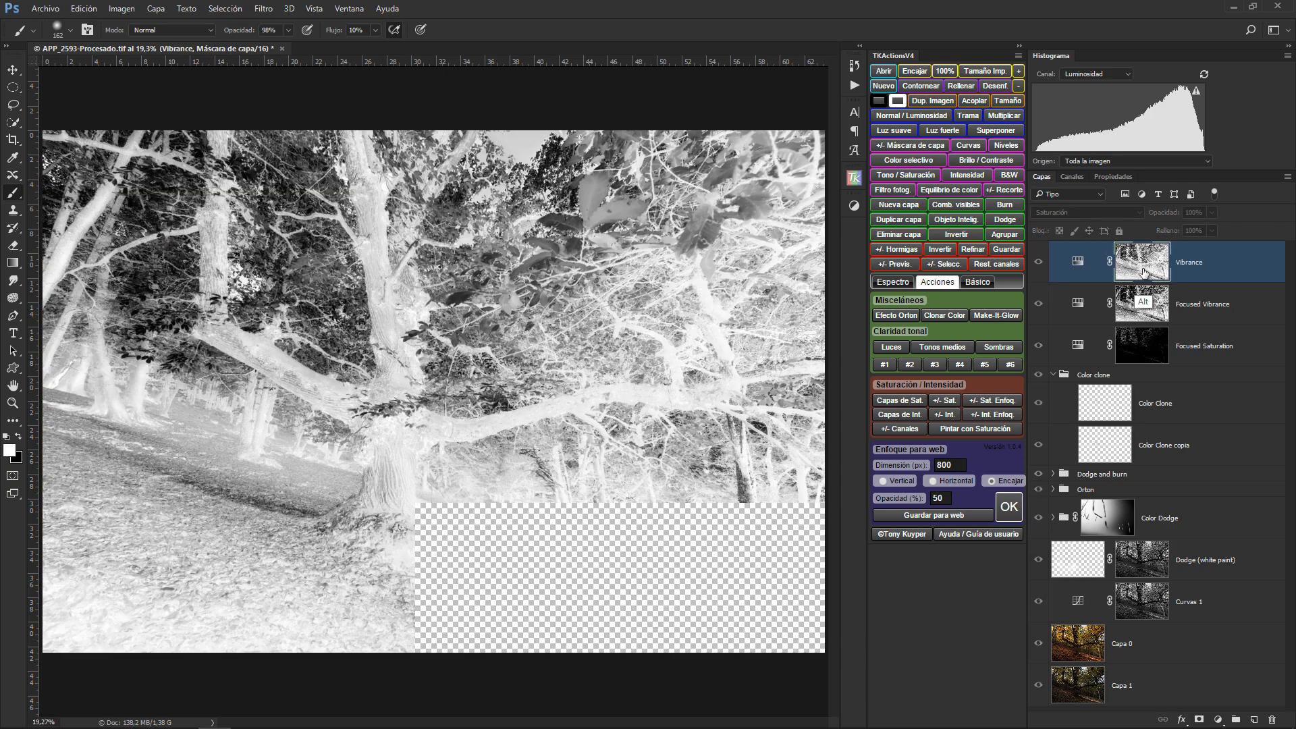
pyautogui.click(1148, 305)
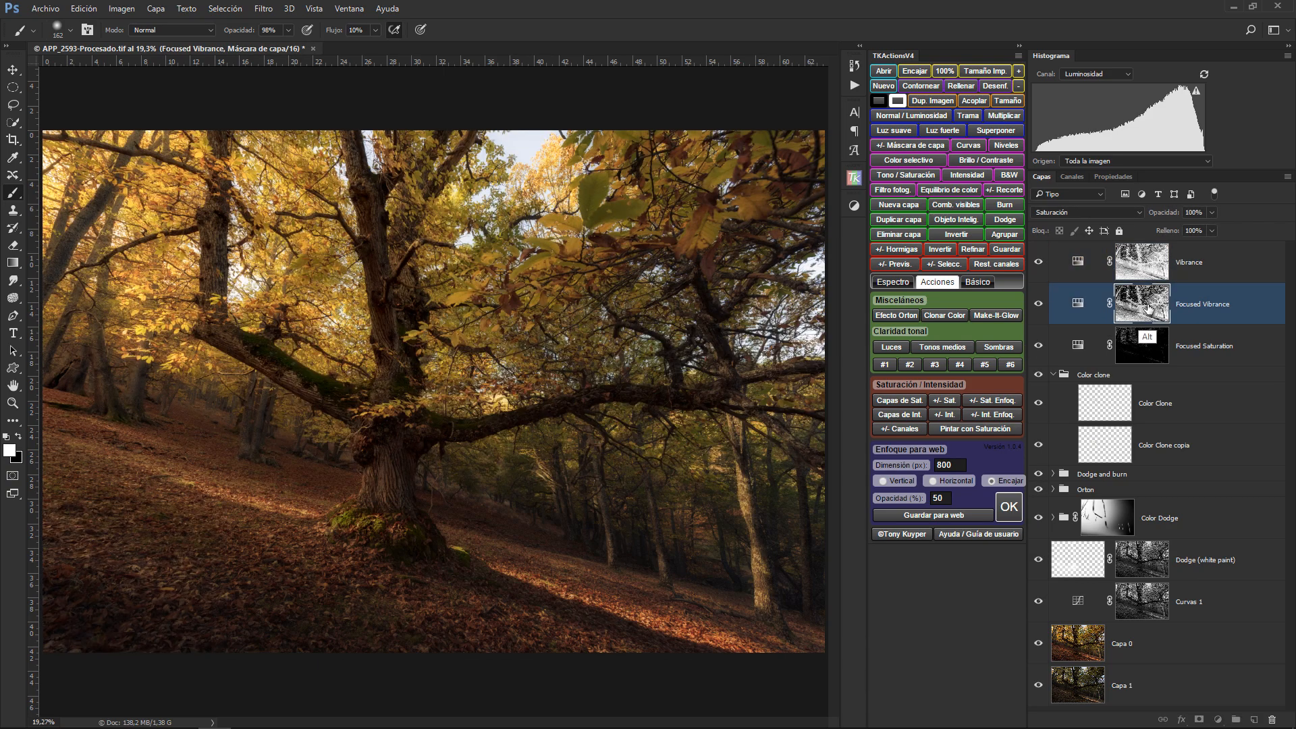
pyautogui.keyDown('alt'); pyautogui.click(1148, 307); pyautogui.keyUp('alt')
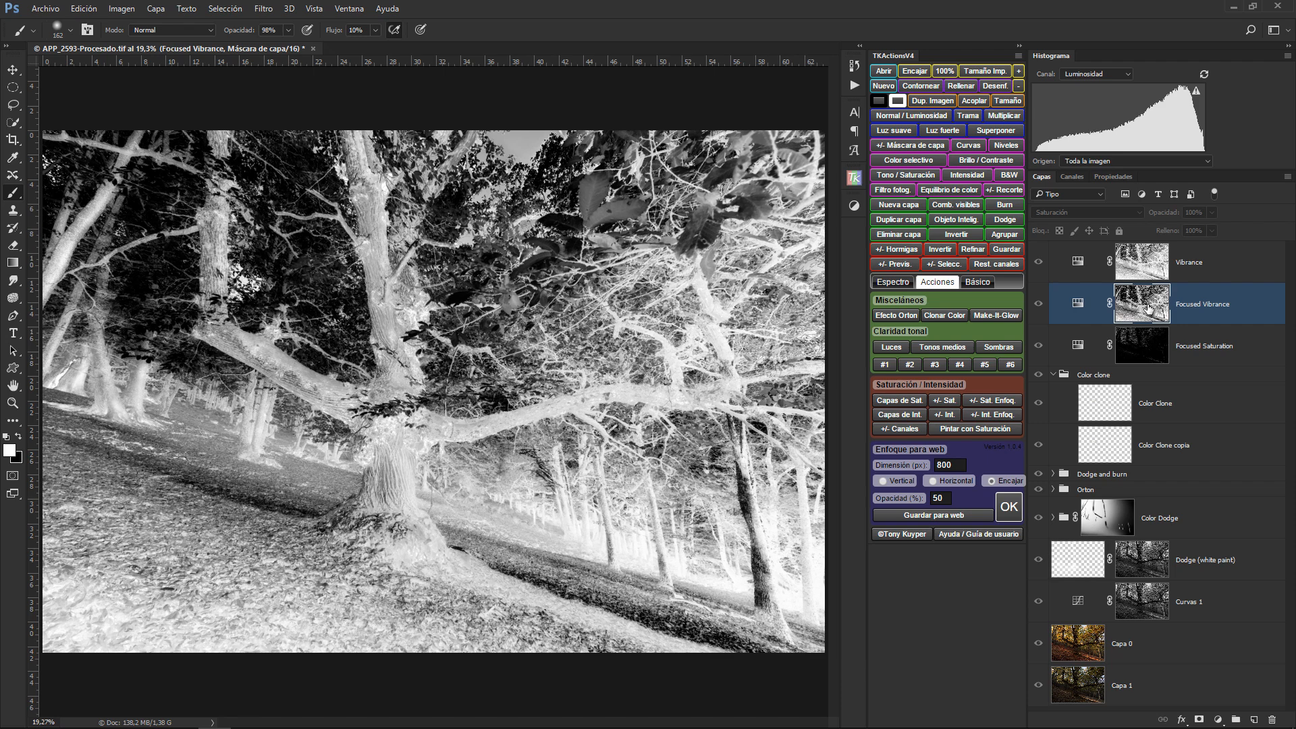
# Step: Delete the Vibrance adjustment layer and hide the red mask overlay of the Focused Vibrance layer
pyautogui.hotkey('alt', ']')
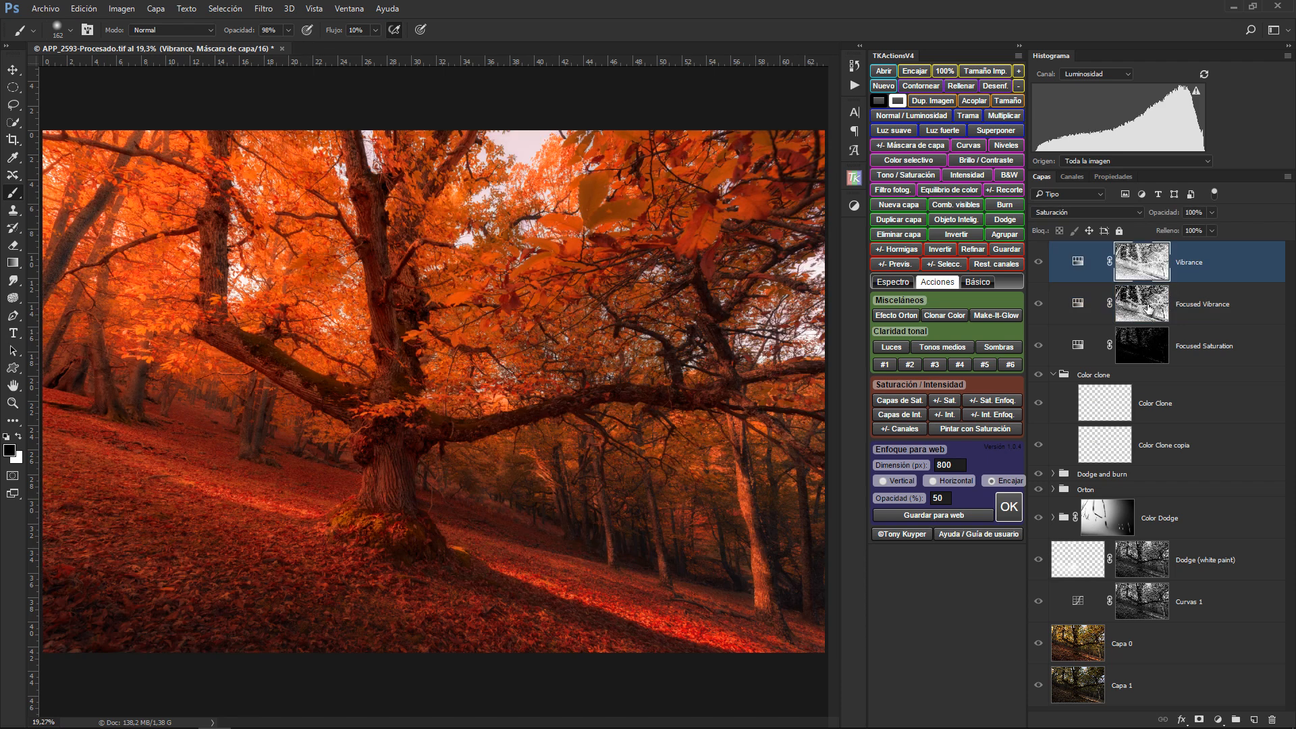
pyautogui.click(900, 235)
pyautogui.click(1074, 178)
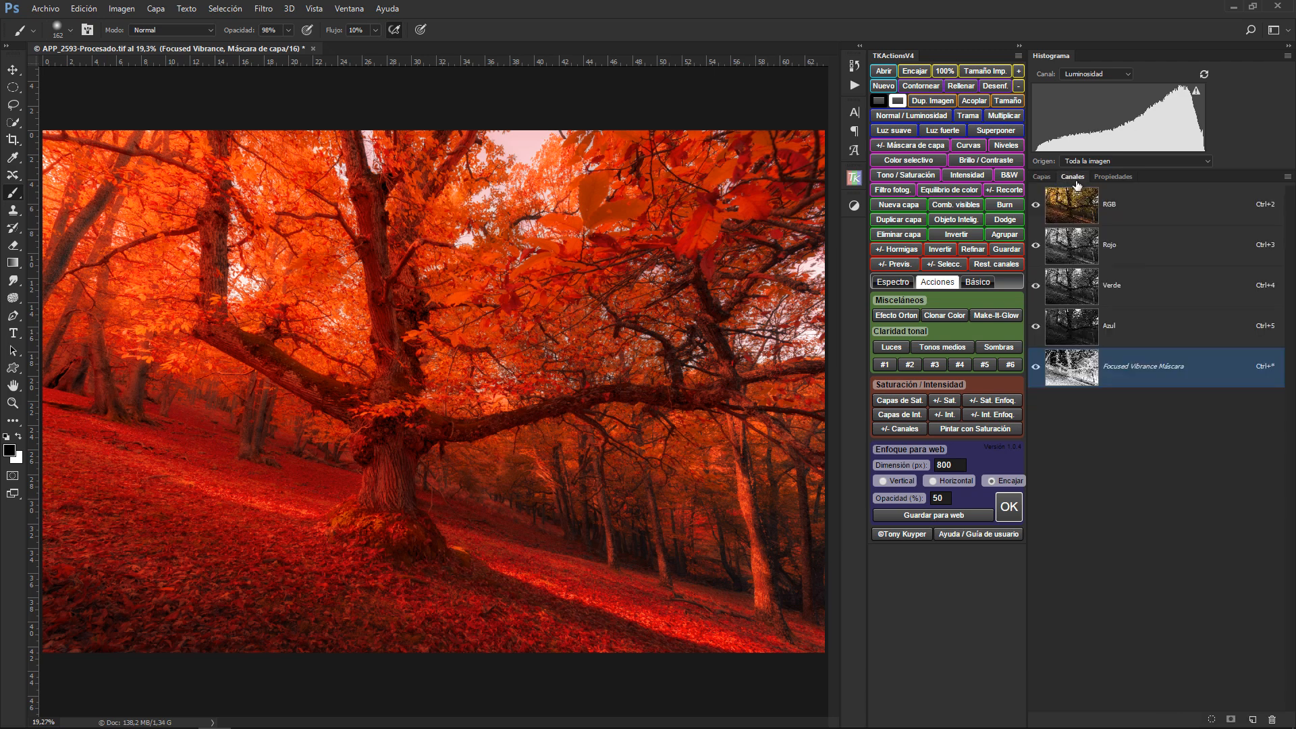
pyautogui.click(1036, 367)
pyautogui.click(1045, 176)
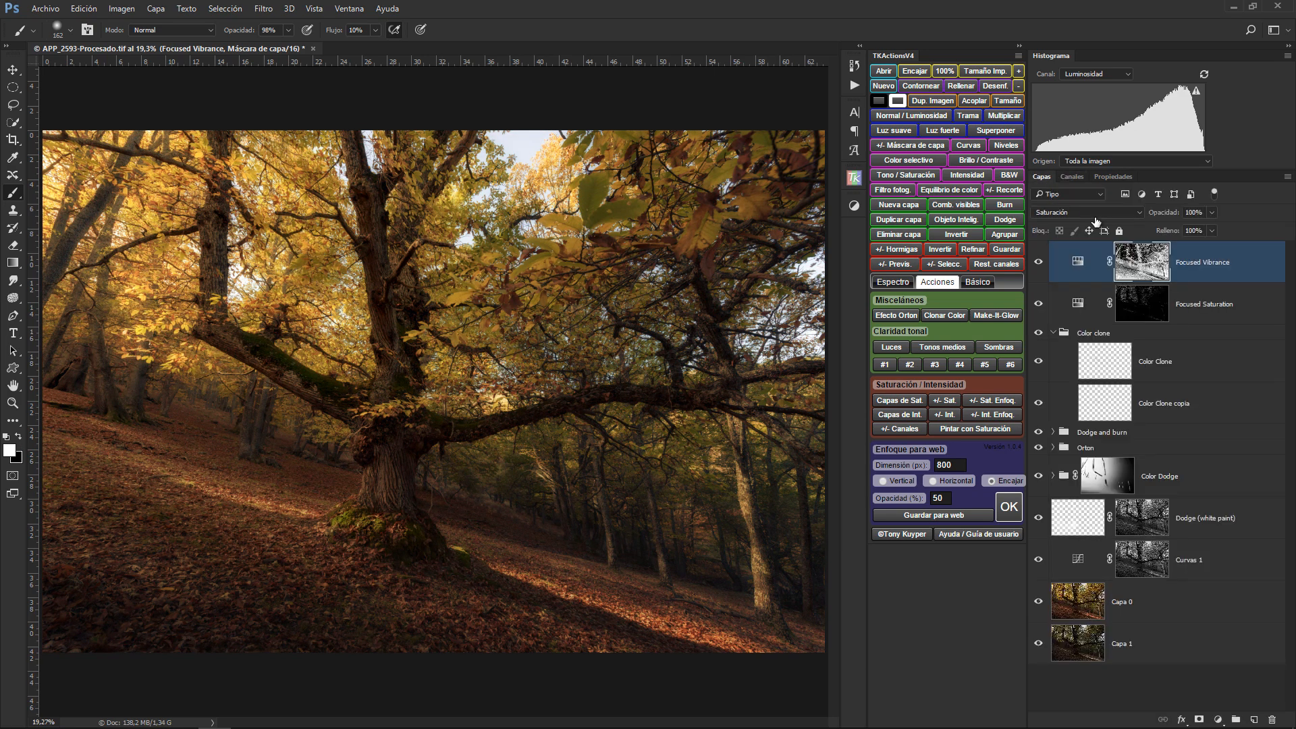
# Step: Set the saturation of the Focused Vibrance adjustment layer to +24
pyautogui.doubleClick(1079, 261)
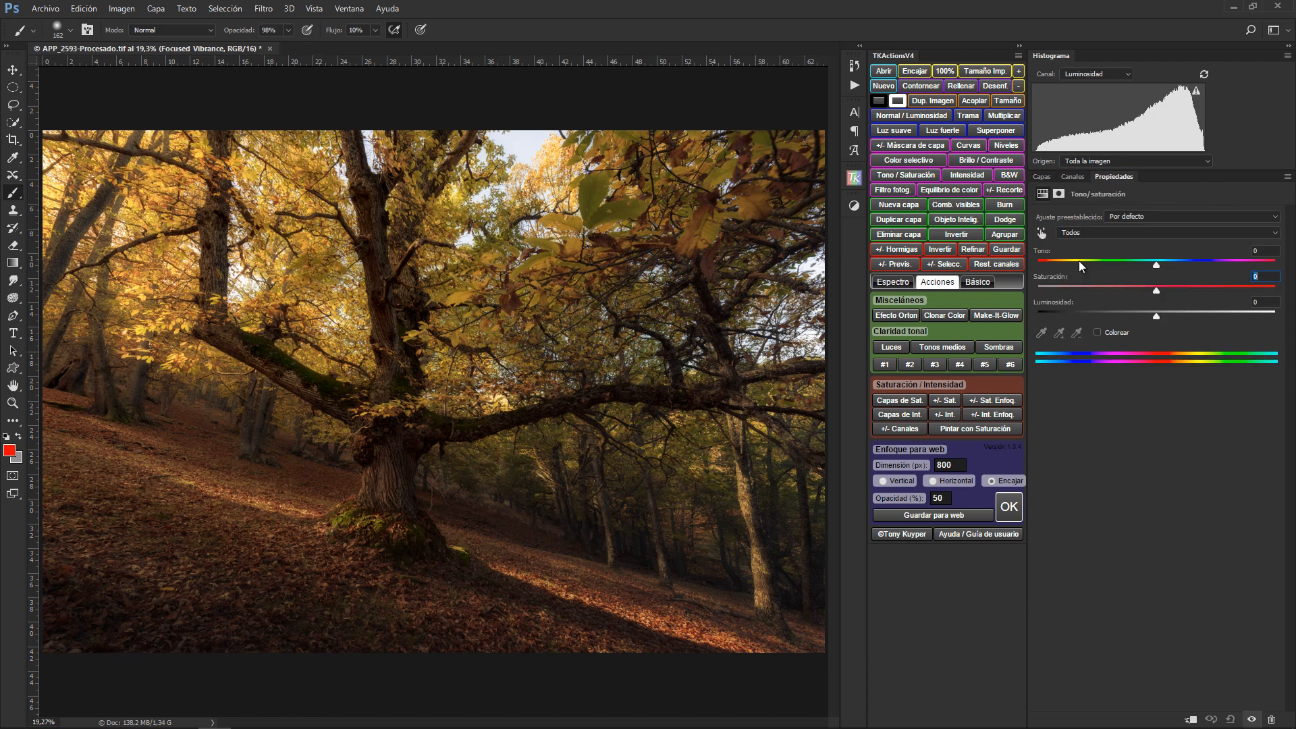
pyautogui.press('Up')
pyautogui.click(1043, 177)
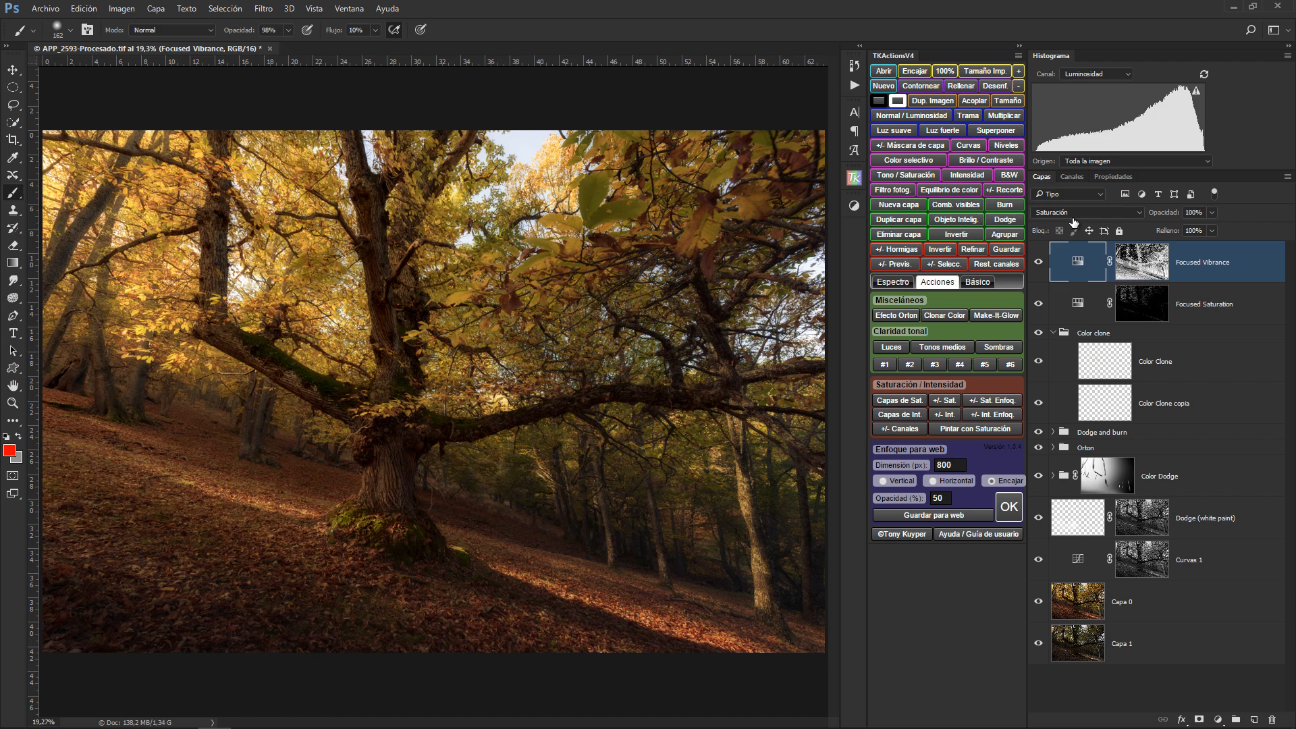
# Step: Inspect the Focused Vibrance mask and compare the photo with that layer hidden and shown
pyautogui.keyDown('alt'); pyautogui.click(1143, 267); pyautogui.keyUp('alt')
pyautogui.keyDown('alt'); pyautogui.click(1145, 266); pyautogui.keyUp('alt')
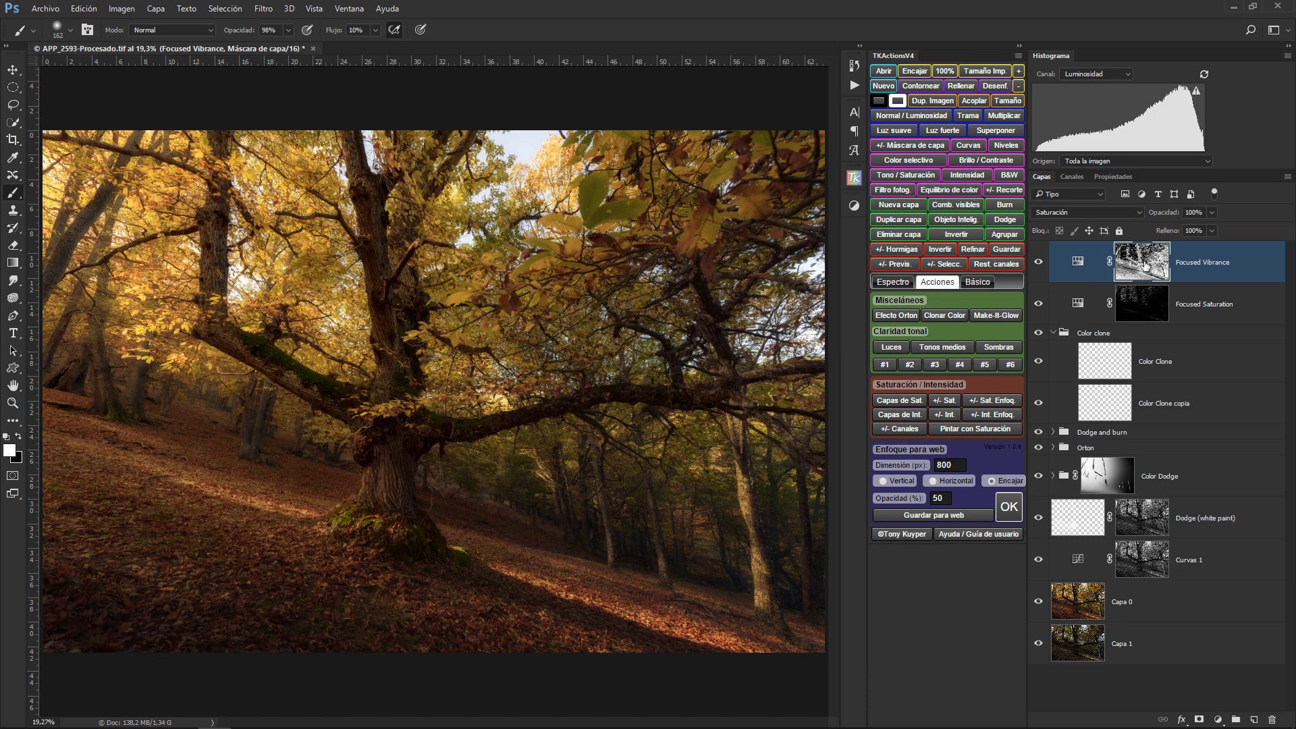
pyautogui.click(1041, 261)
pyautogui.click(1041, 261)
pyautogui.click(1041, 262)
pyautogui.click(1041, 261)
# Step: Reduce the overall saturation of the Focused Vibrance layer and set the saturation of its Amarillos range to +17
pyautogui.doubleClick(1078, 262)
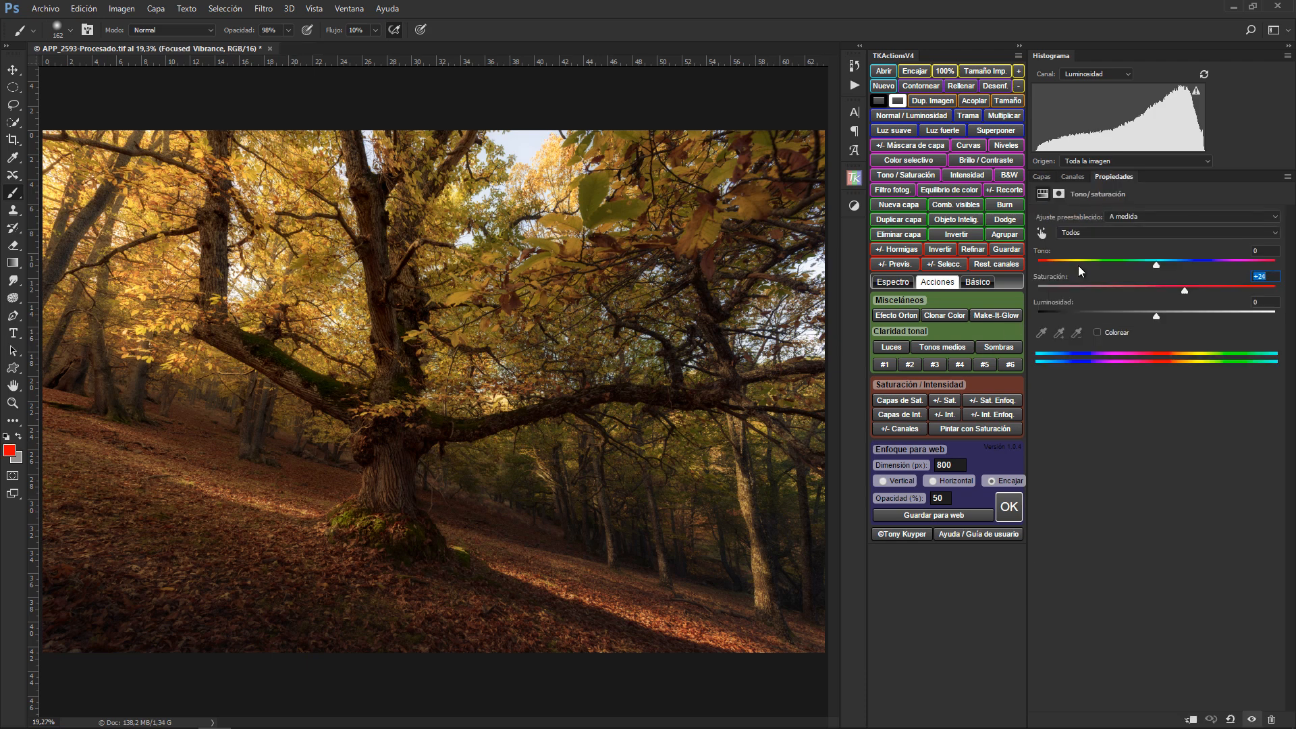
pyautogui.press('Down')
pyautogui.moveTo(1171, 293); pyautogui.dragTo(1167, 293)
pyautogui.click(1060, 235)
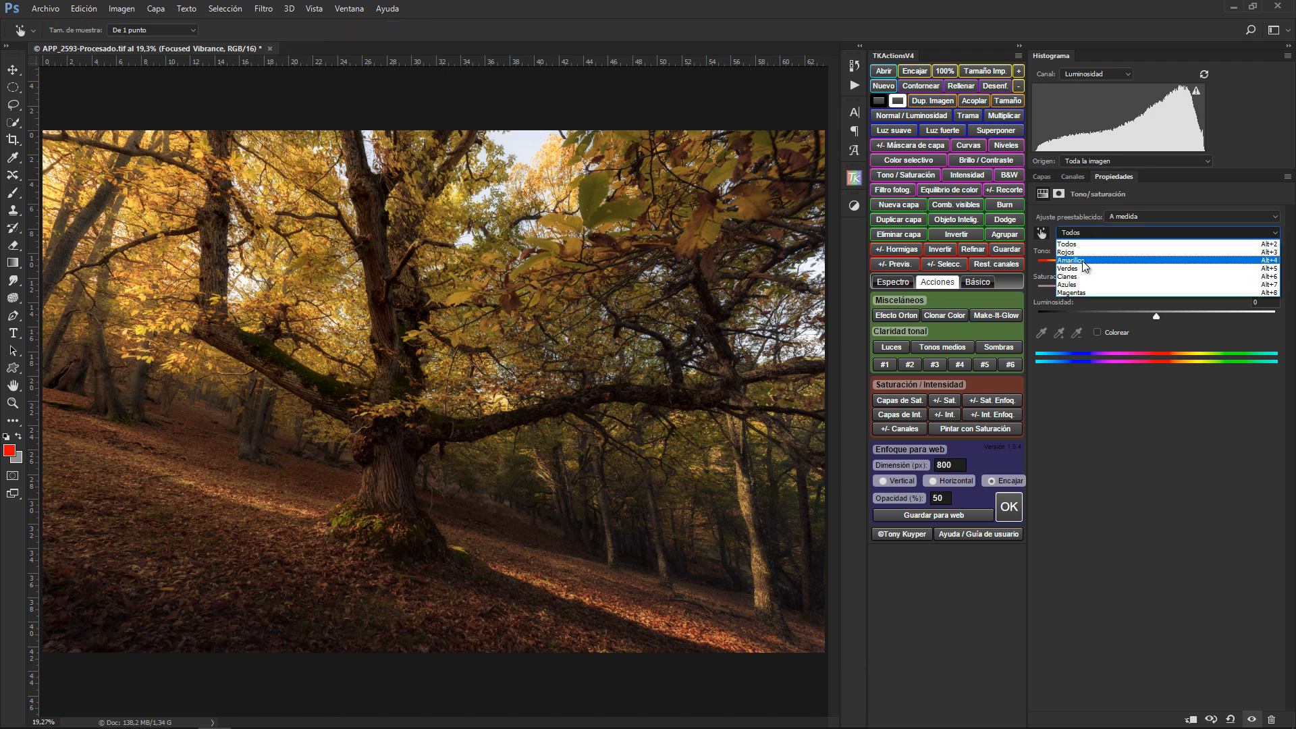
pyautogui.click(1083, 261)
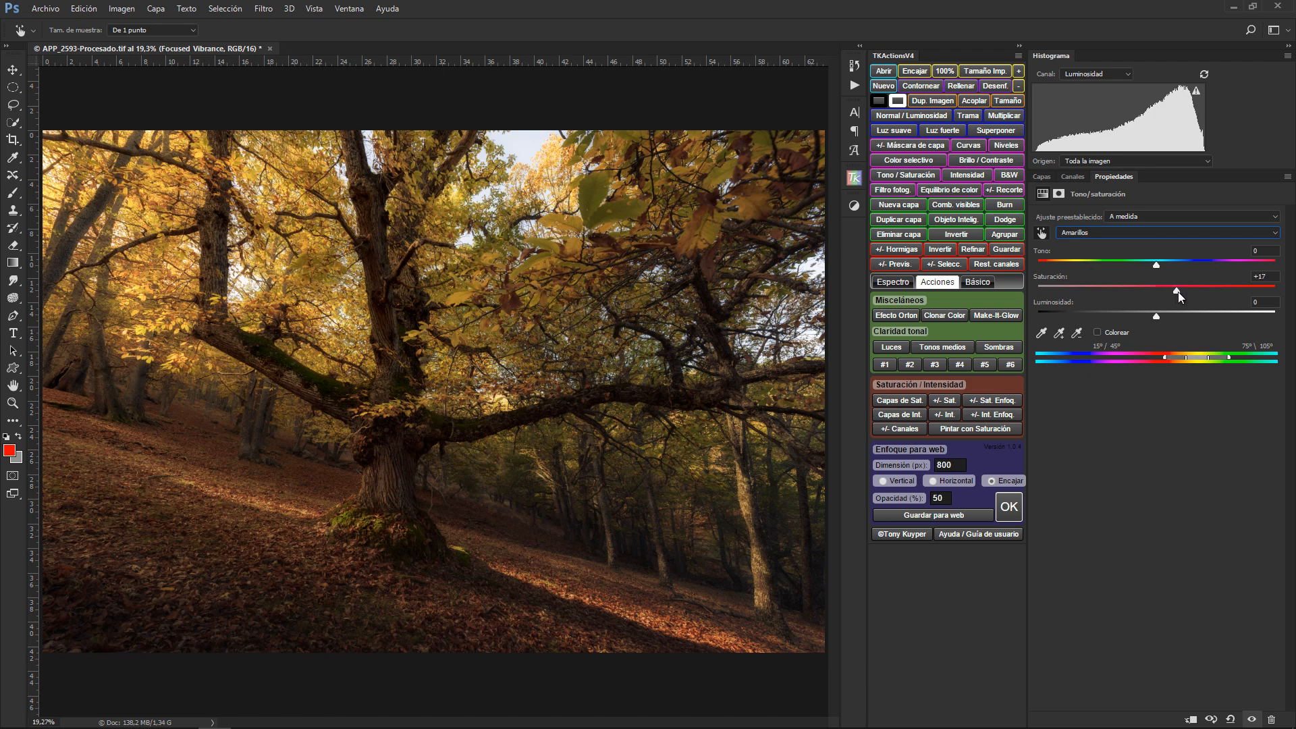
# Step: Check the Verdes range of the Focused Vibrance layer and raise the saturation of its Rojos range
pyautogui.click(1107, 233)
pyautogui.click(1103, 270)
pyautogui.click(1117, 233)
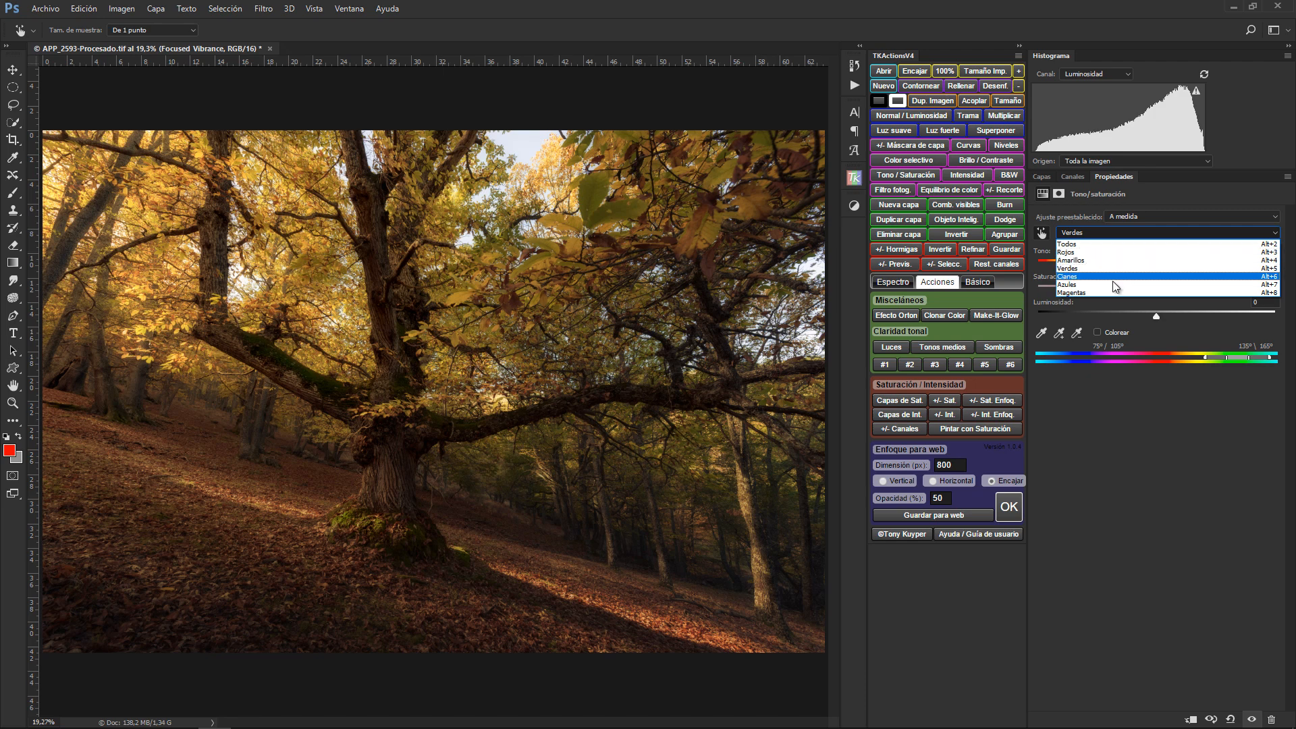
pyautogui.click(1112, 253)
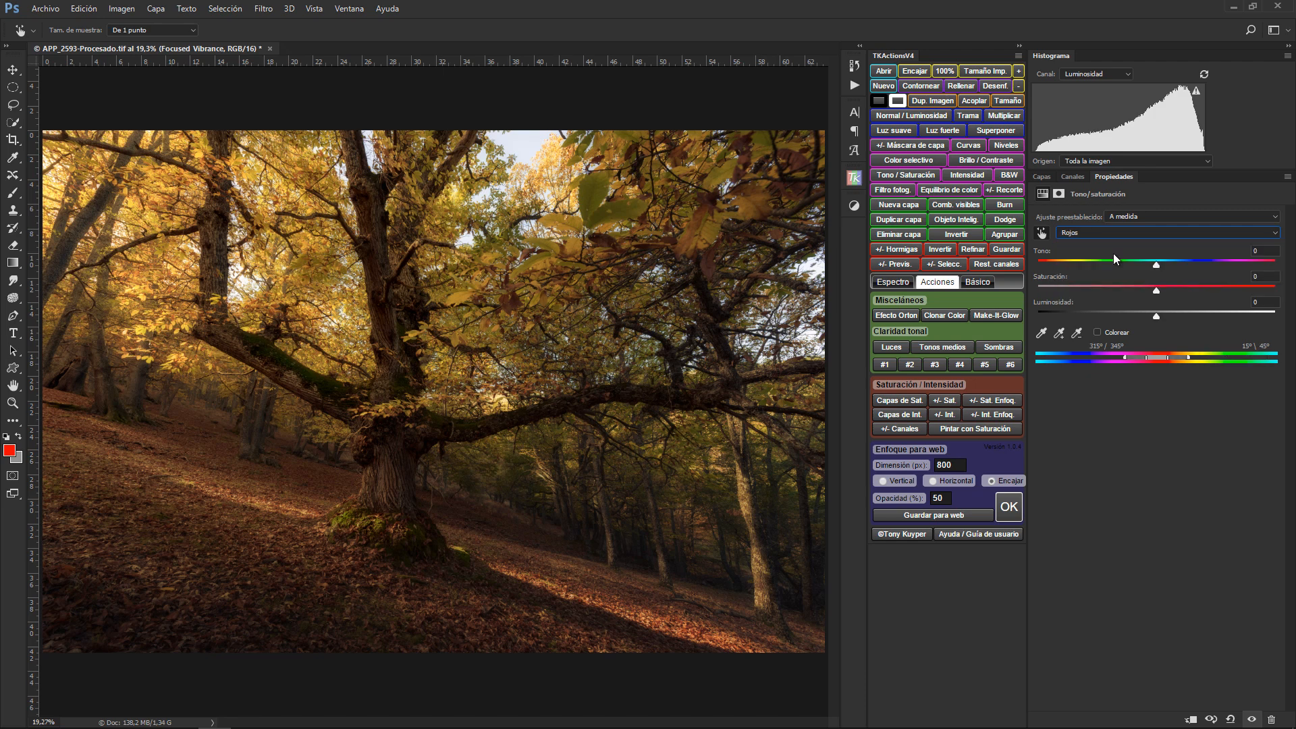
pyautogui.click(1193, 294)
pyautogui.click(1043, 177)
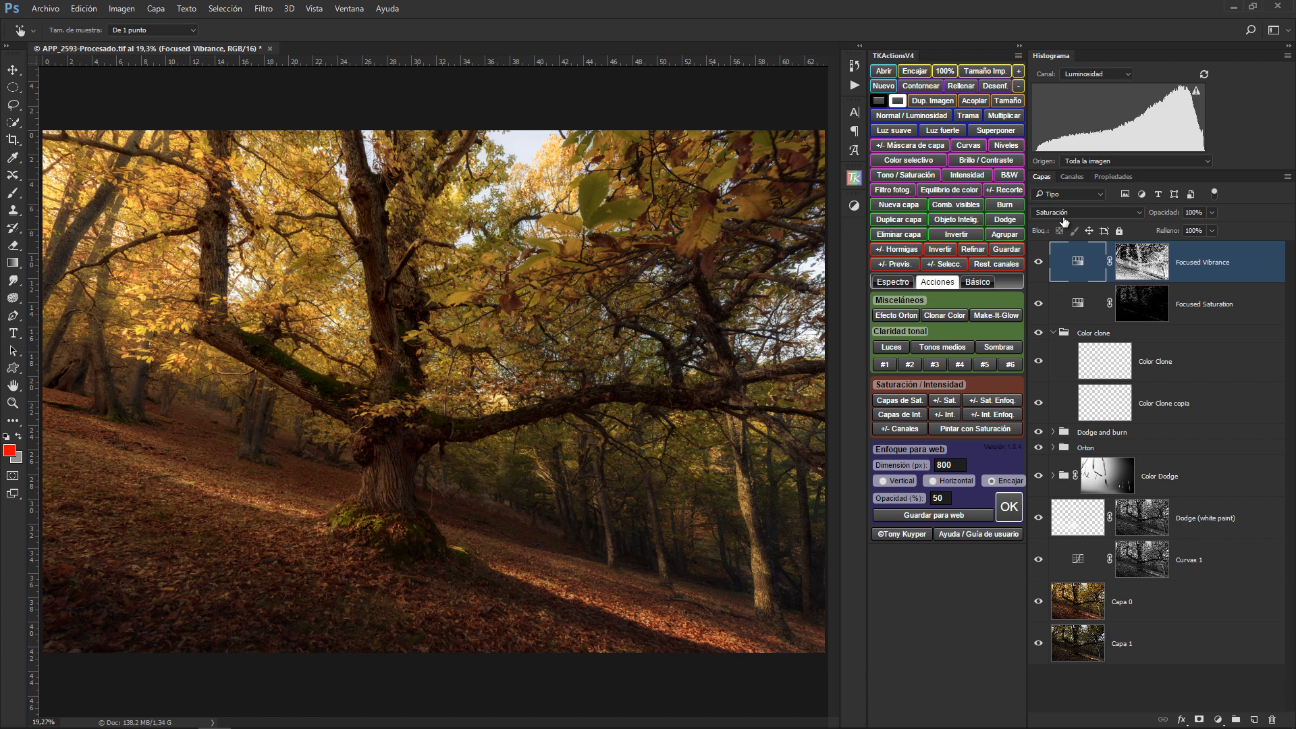
# Step: Group the Focused Vibrance and Focused Saturation layers and name the group "Equilibrio de saturacion"
pyautogui.keyDown('shift'); pyautogui.click(1205, 311); pyautogui.keyUp('shift')
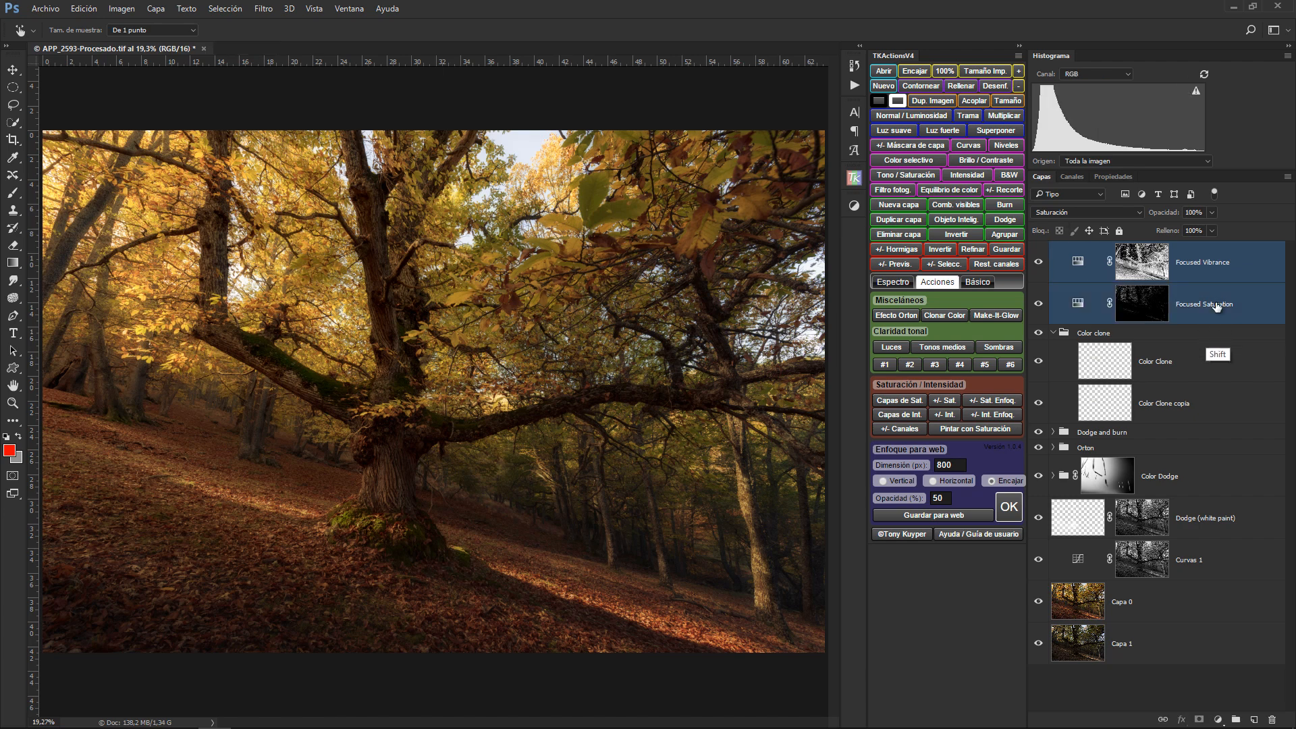
pyautogui.click(1006, 239)
pyautogui.doubleClick(1083, 251)
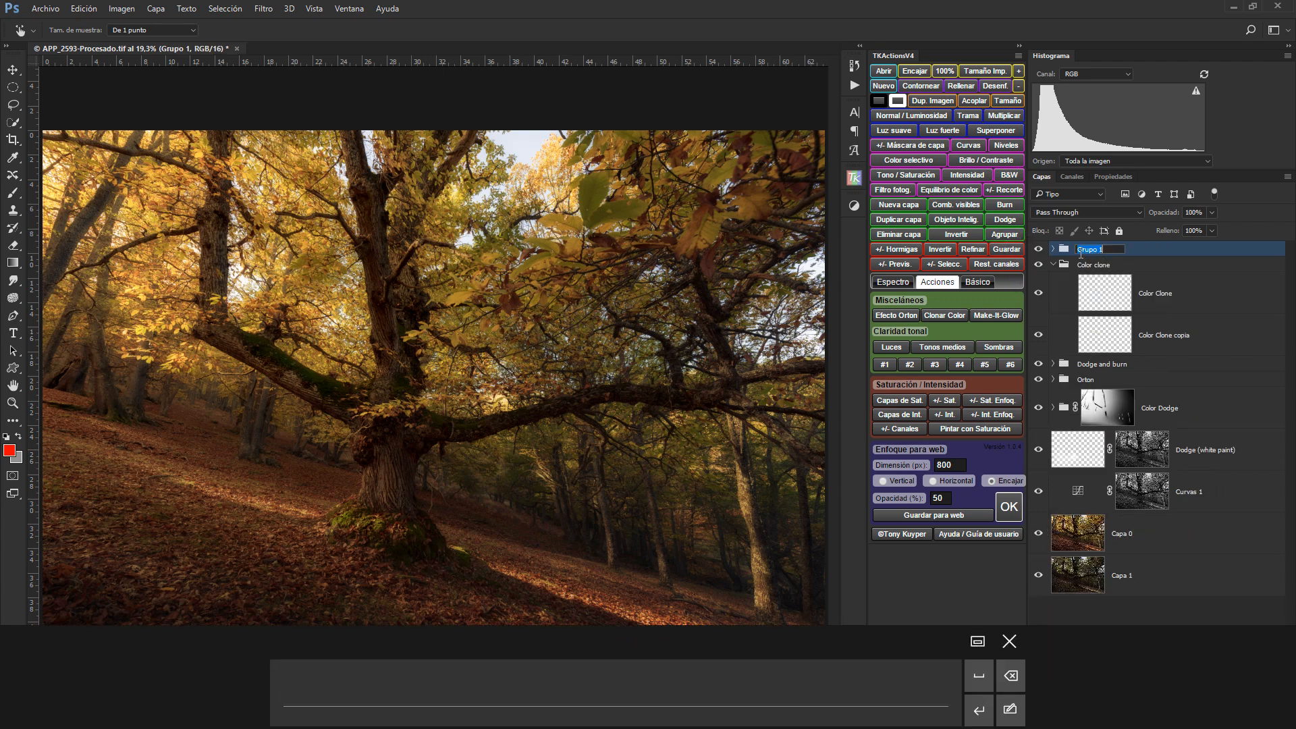
pyautogui.write('B')
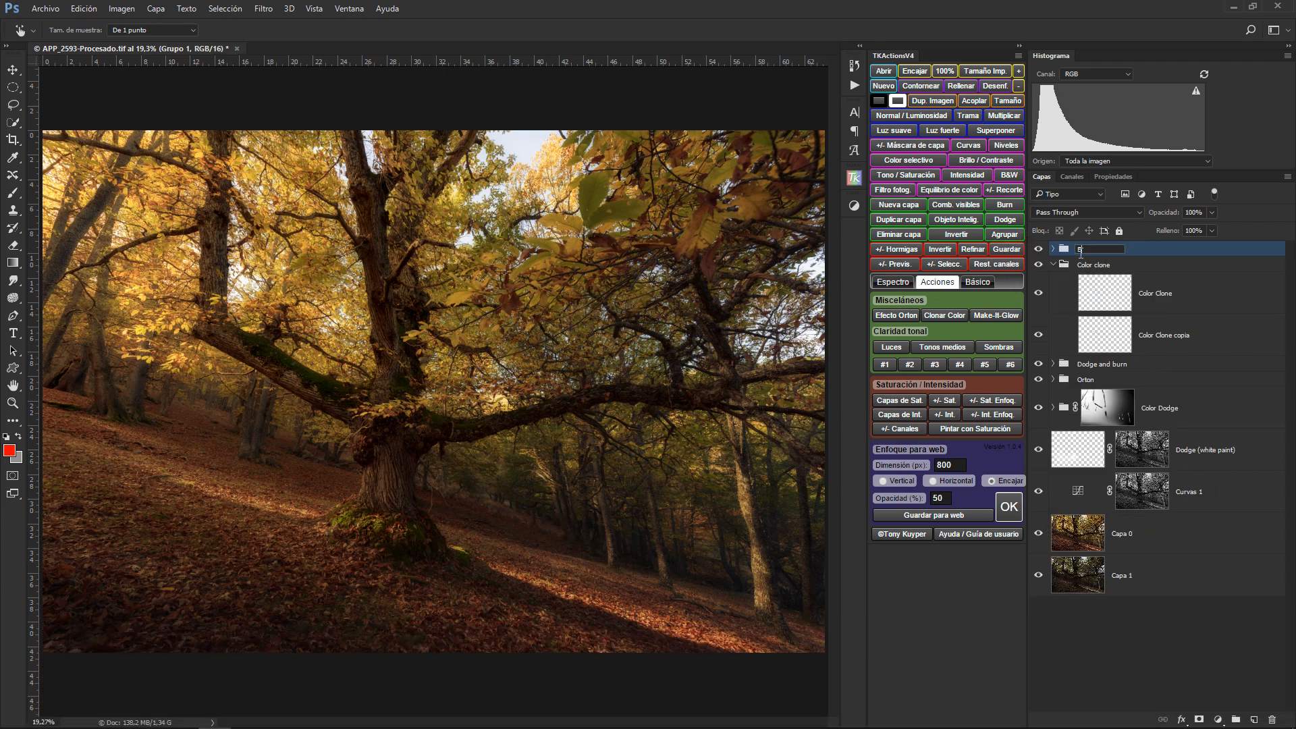
pyautogui.write('quilibrio de saturacion')
pyautogui.click(1165, 256)
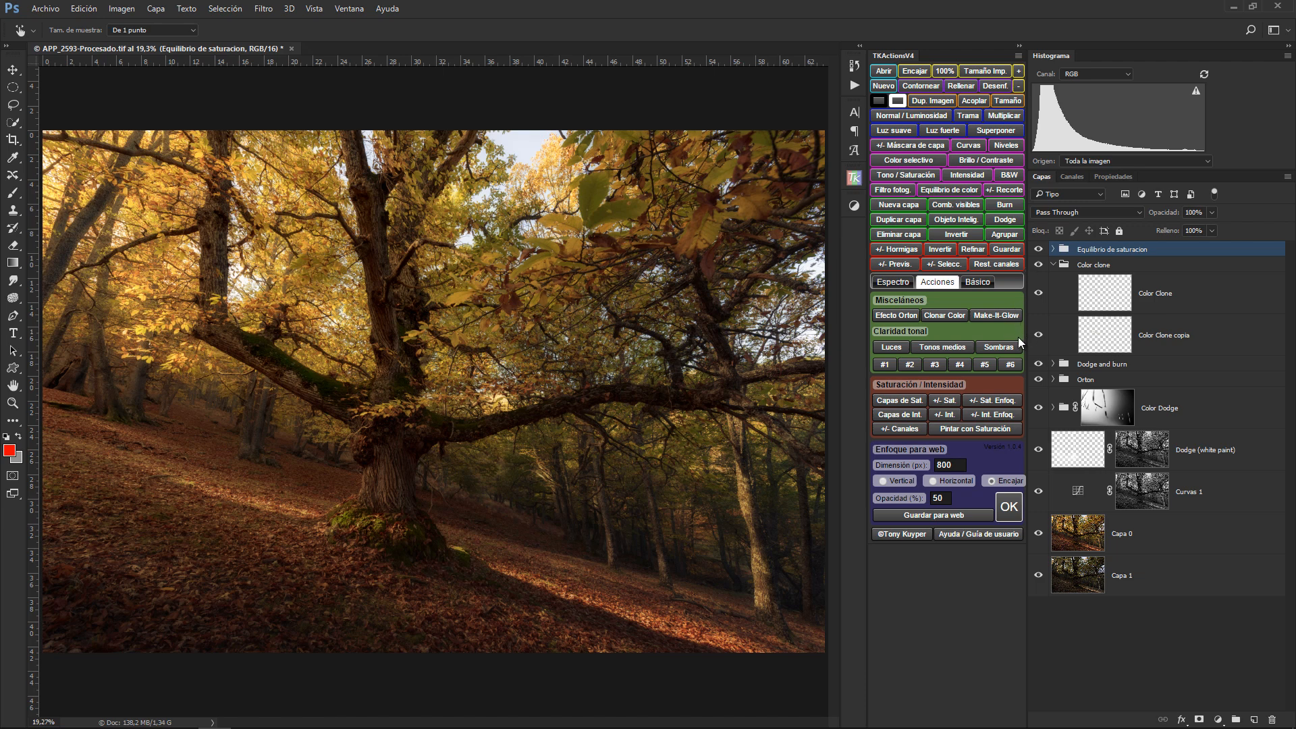
# Step: Inspect the two masks inside the Equilibrio de saturacion group, and hide the group to see the photo without it
pyautogui.click(1053, 249)
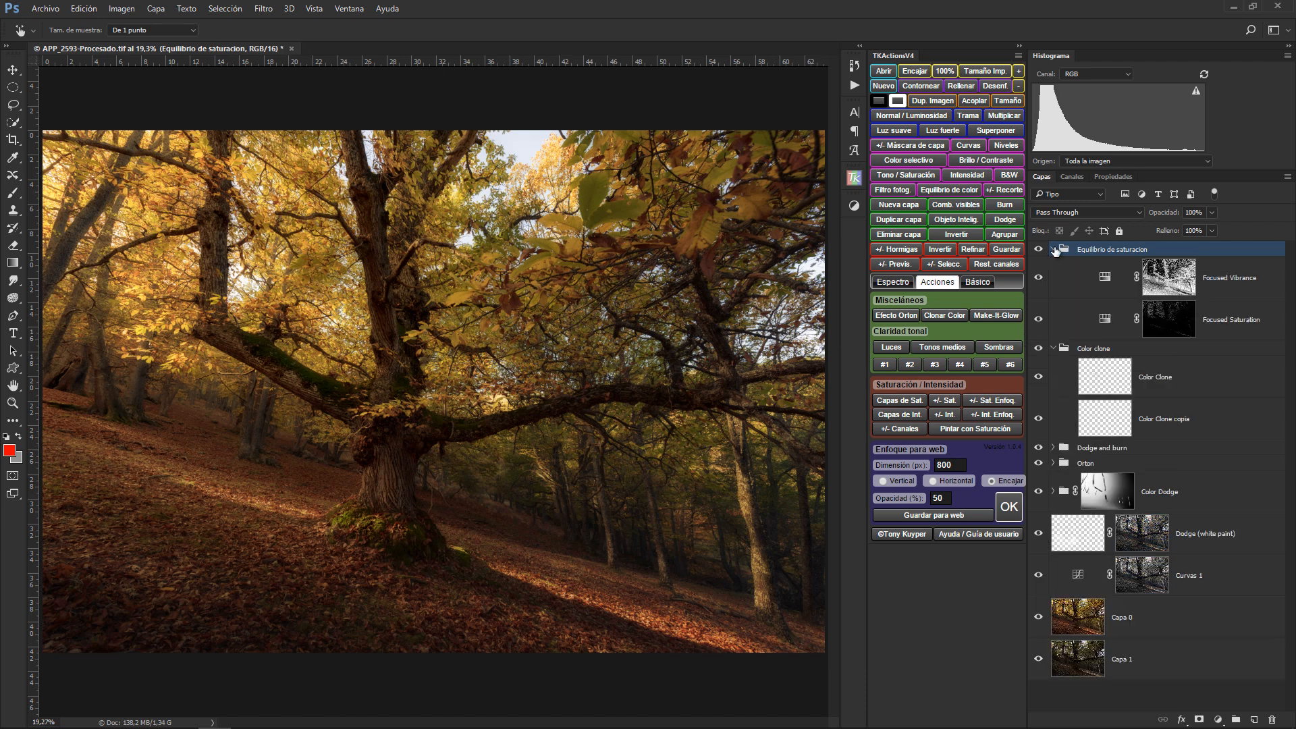
pyautogui.keyDown('alt'); pyautogui.click(1171, 283); pyautogui.keyUp('alt')
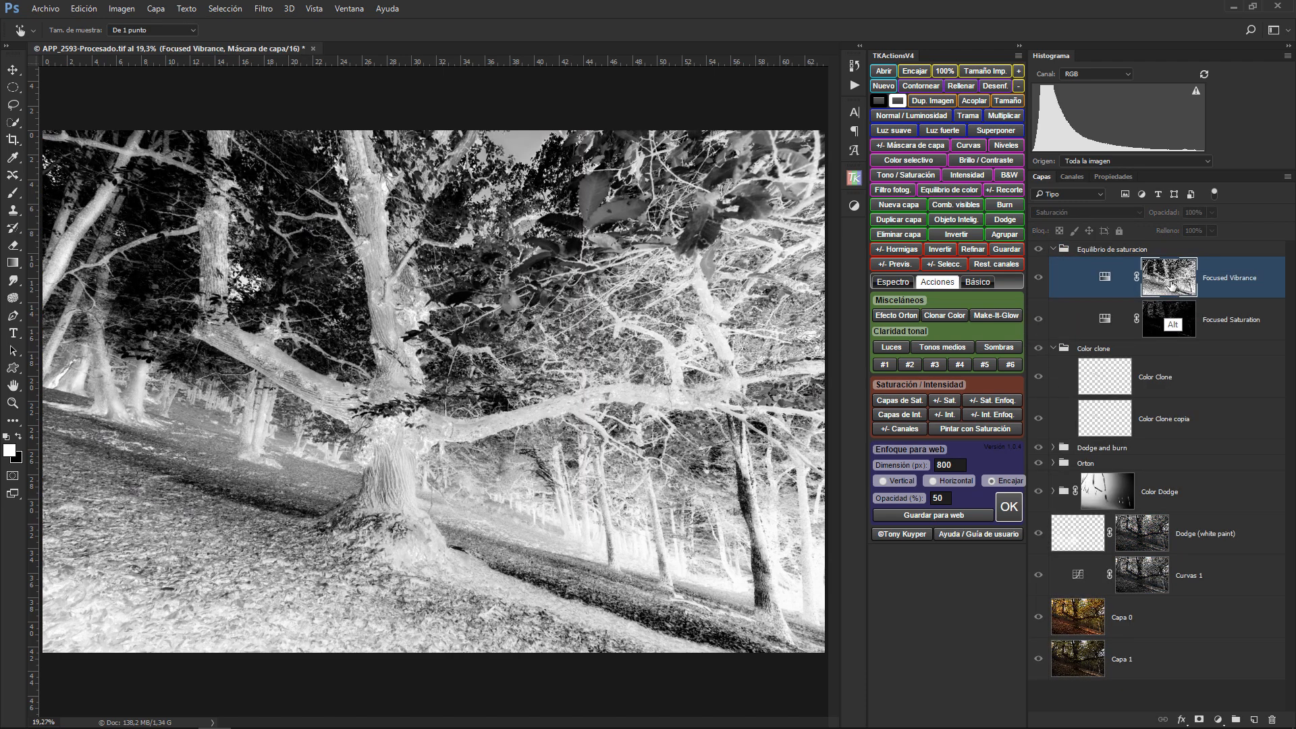
pyautogui.click(1172, 322)
pyautogui.keyDown('alt'); pyautogui.click(1173, 321); pyautogui.keyUp('alt')
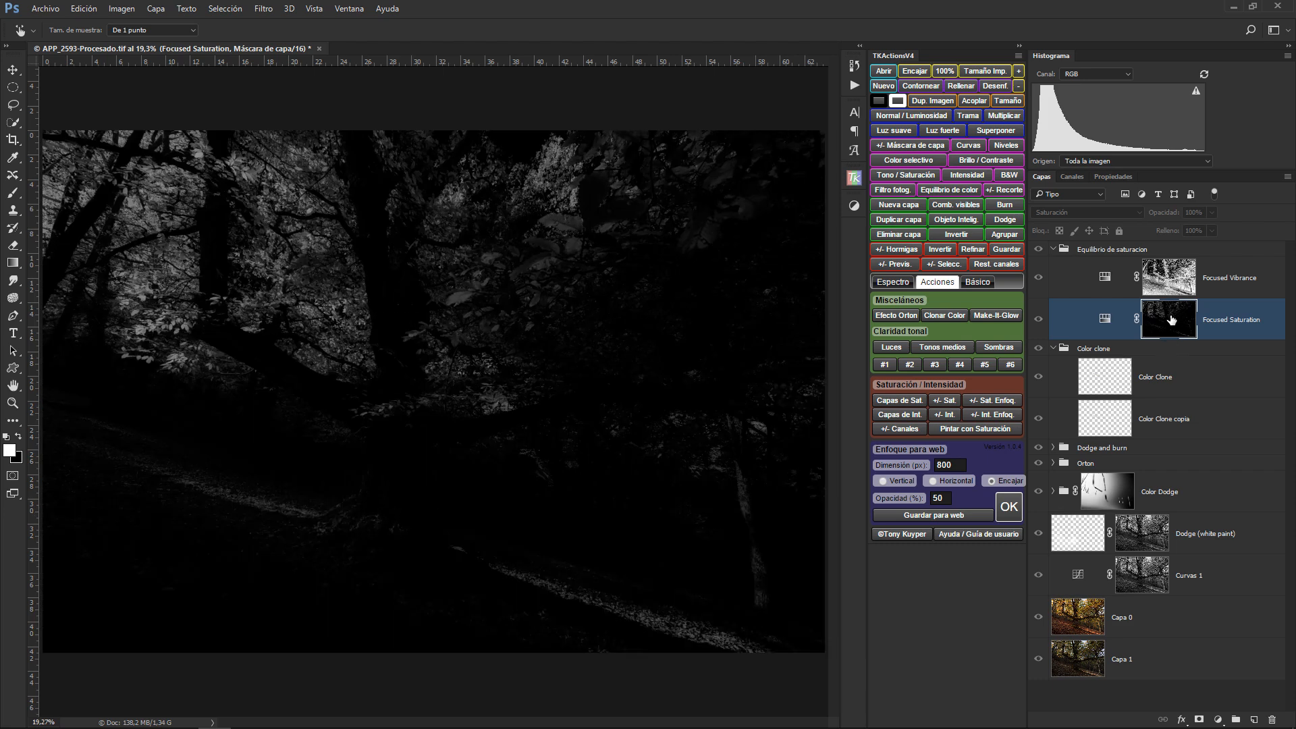
pyautogui.click(1054, 252)
pyautogui.click(1038, 250)
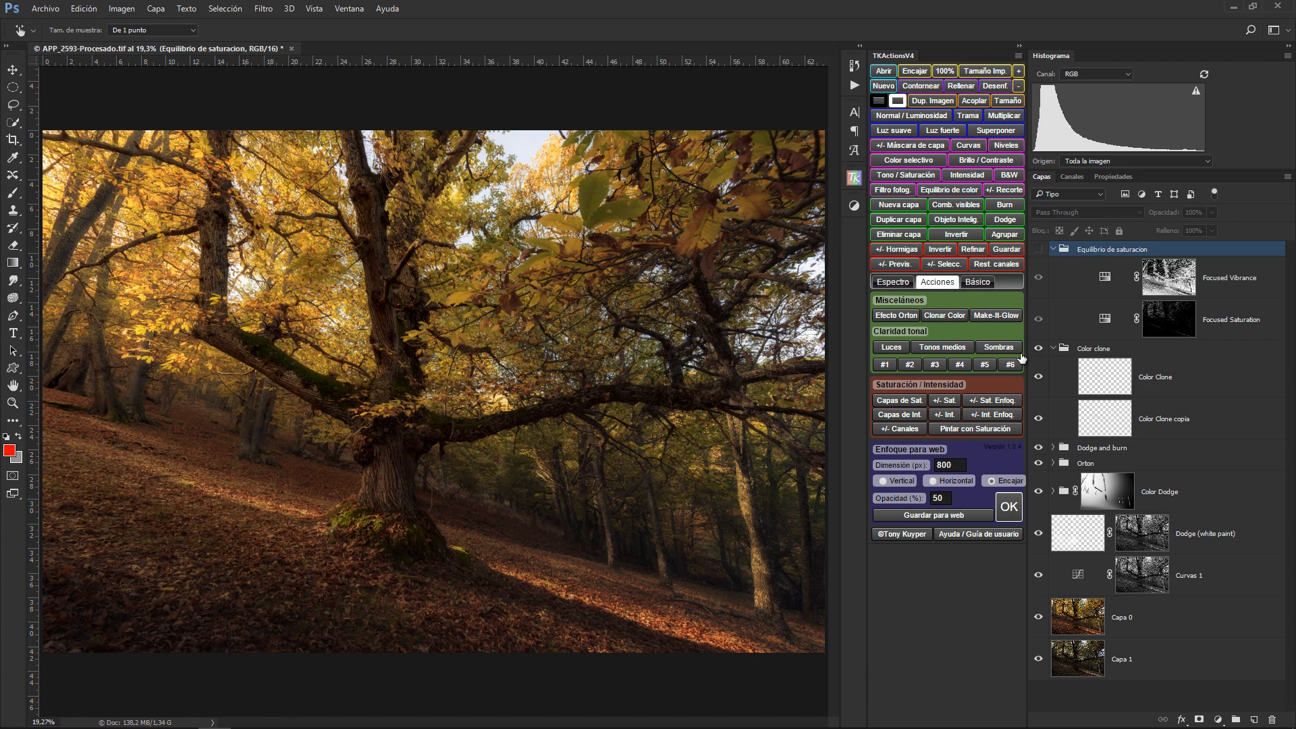
# Step: Add a Saturation Painting layer above the Equilibrio de saturacion group
pyautogui.click(985, 464)
pyautogui.click(983, 428)
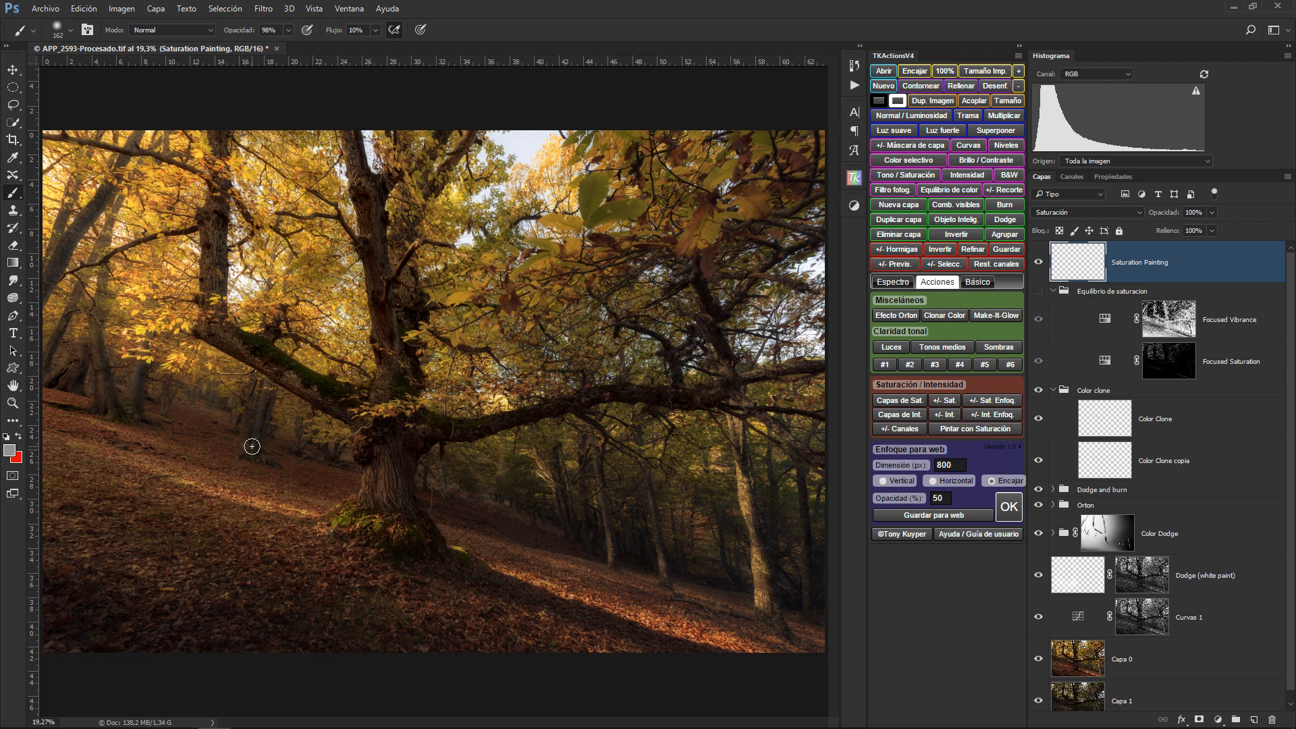
# Step: Try desaturating a broad zigzag across the photo with grey brush strokes at 100% flow on the Saturation Painting layer, and undo them
pyautogui.hotkey('shift', '0')
pyautogui.moveTo(214, 486); pyautogui.dragTo(245, 488)
pyautogui.moveTo(406, 234)
pyautogui.mouseDown()
pyautogui.moveTo(347, 532)
pyautogui.moveTo(593, 333)
pyautogui.moveTo(720, 420)
pyautogui.moveTo(739, 653)
pyautogui.moveTo(661, 539)
pyautogui.mouseUp()
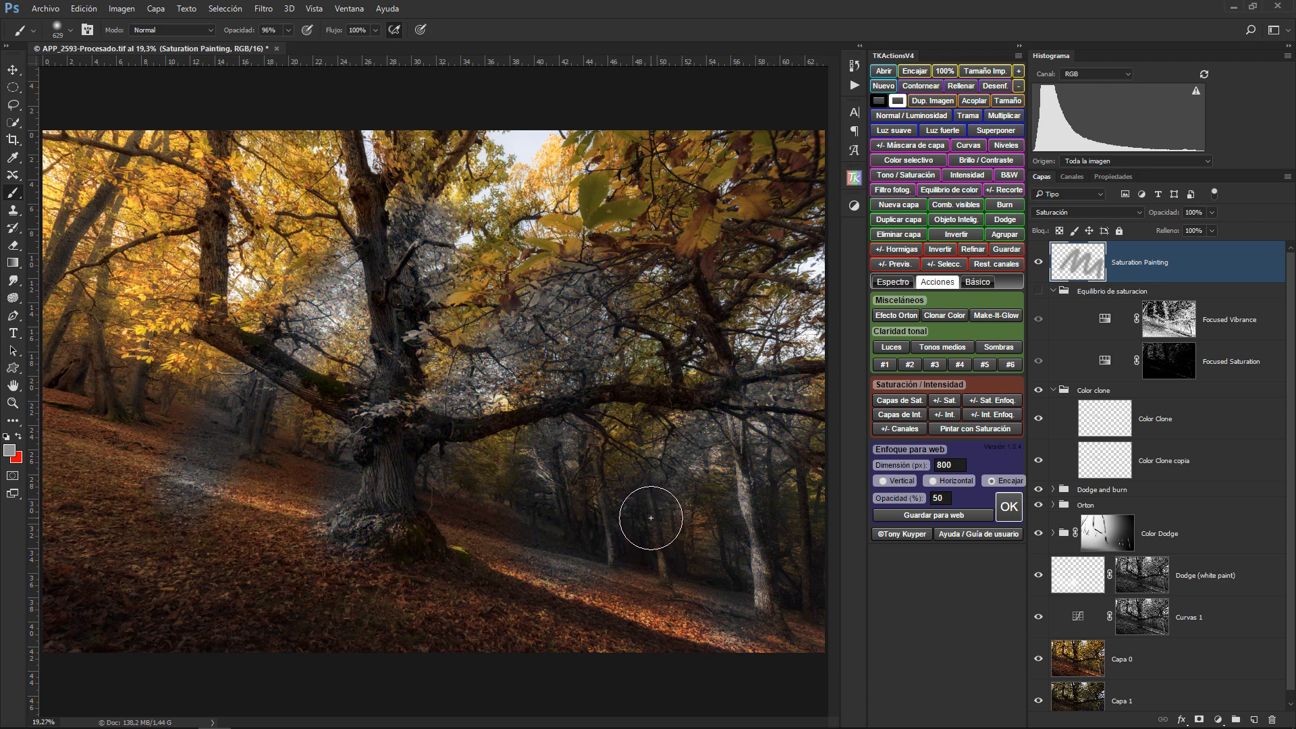
pyautogui.hotkey('ctrl', 'z')
# Step: Try boosting saturation with broad red brush strokes across the photo on the Saturation Painting layer, and undo them
pyautogui.press('x')
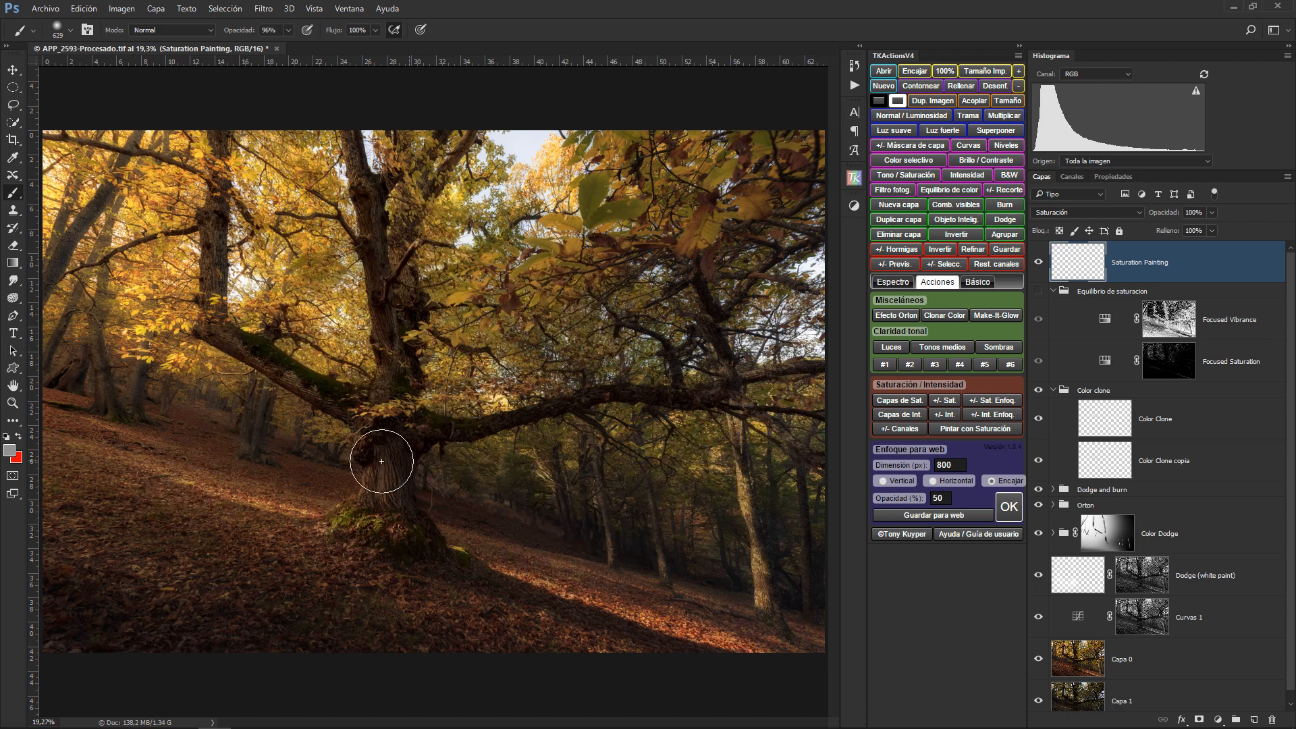
pyautogui.moveTo(192, 403)
pyautogui.mouseDown()
pyautogui.moveTo(122, 476)
pyautogui.moveTo(290, 505)
pyautogui.moveTo(518, 260)
pyautogui.moveTo(591, 367)
pyautogui.moveTo(611, 522)
pyautogui.moveTo(738, 599)
pyautogui.mouseUp()
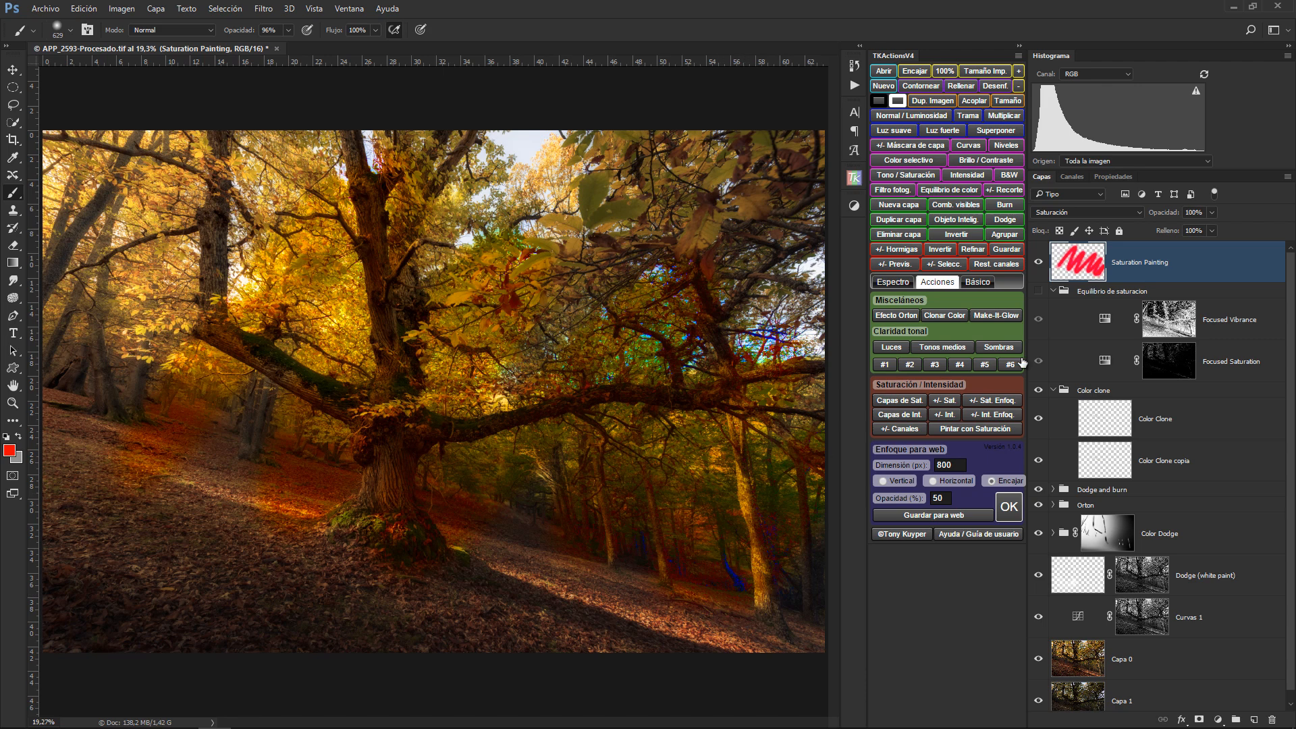
pyautogui.hotkey('ctrl', 'z')
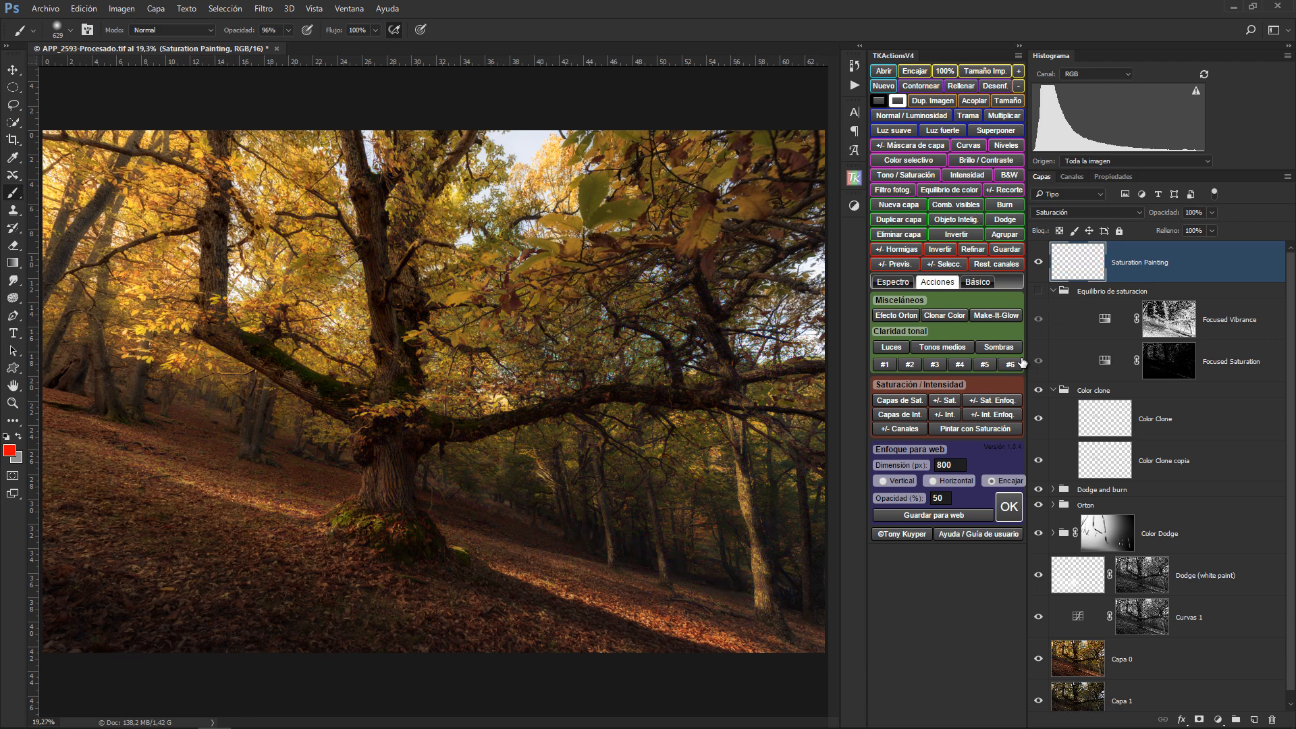
# Step: Adjust the brush size, set its flow to 10%, and load a selection of the photo's most saturated areas
pyautogui.moveTo(405, 502)
pyautogui.mouseDown()
pyautogui.moveTo(367, 509)
pyautogui.moveTo(373, 500)
pyautogui.mouseUp()
pyautogui.hotkey('shift', '1')
pyautogui.moveTo(501, 546); pyautogui.dragTo(541, 569)
pyautogui.keyDown('ctrl'); pyautogui.click(1075, 270); pyautogui.keyUp('ctrl')
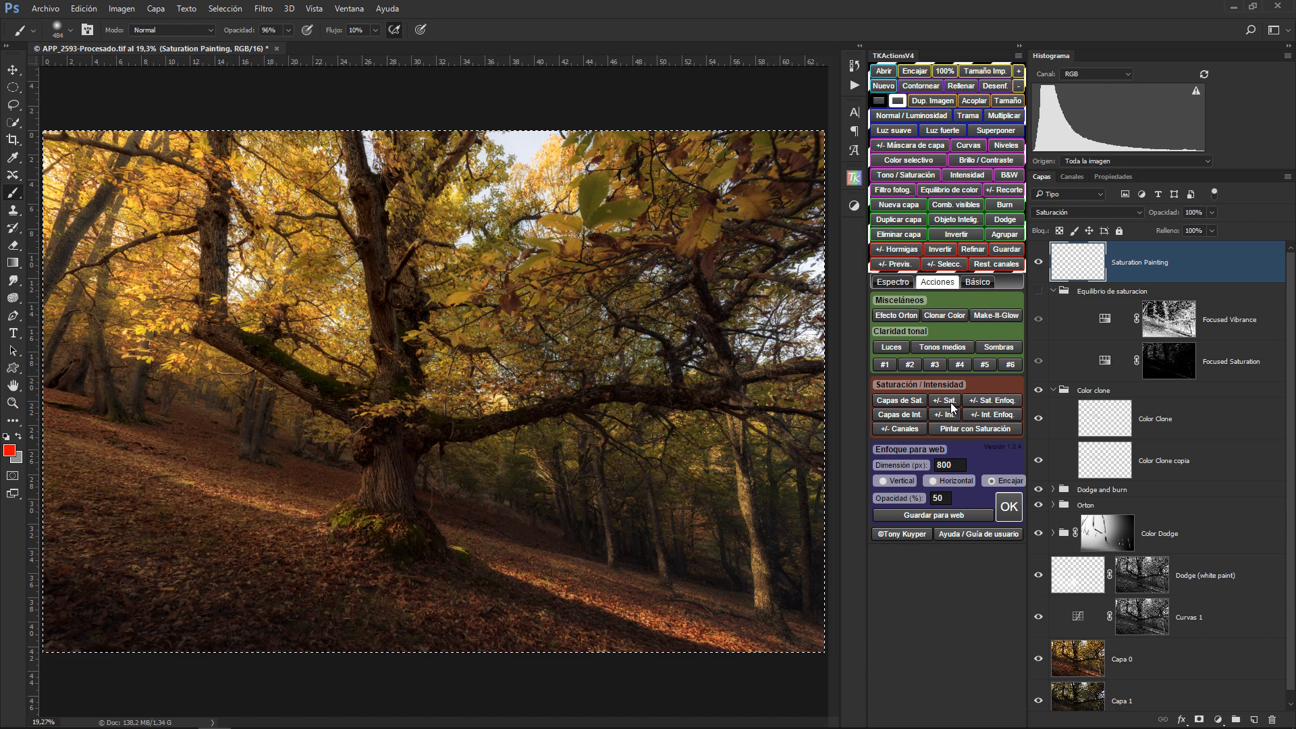
pyautogui.click(973, 403)
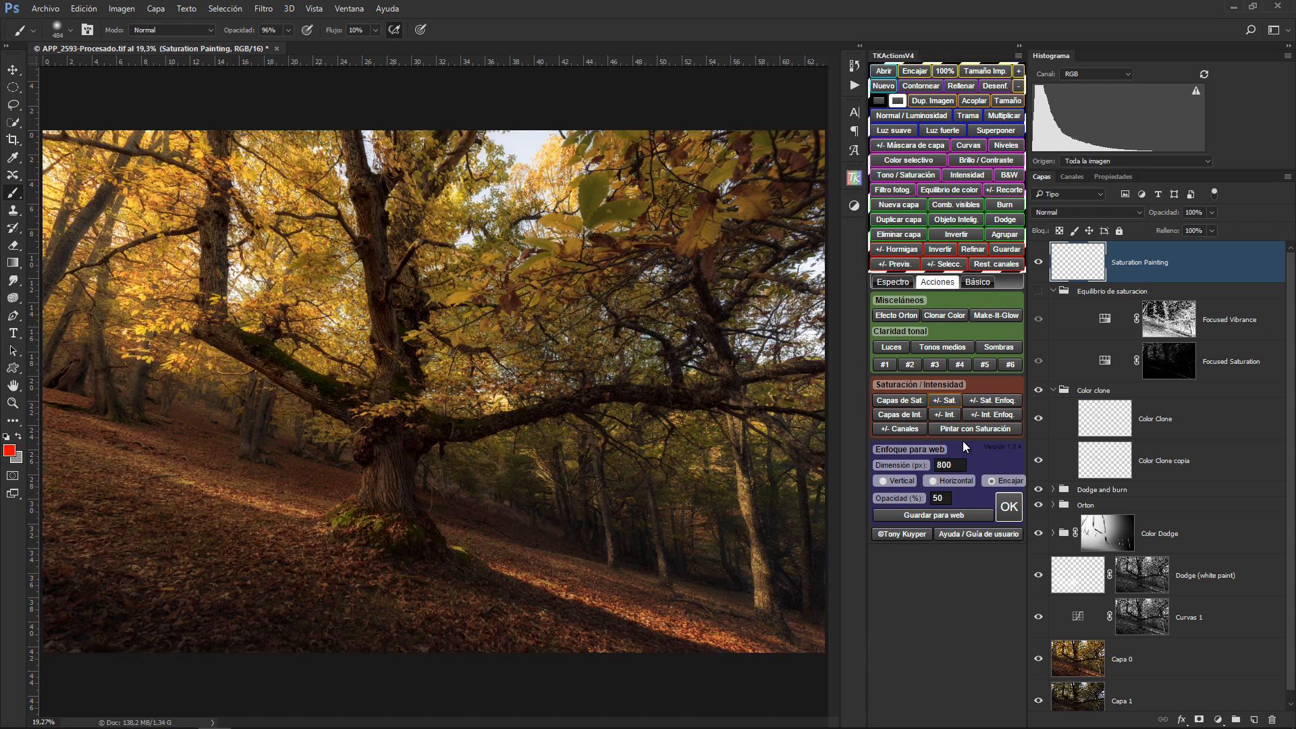
pyautogui.click(958, 432)
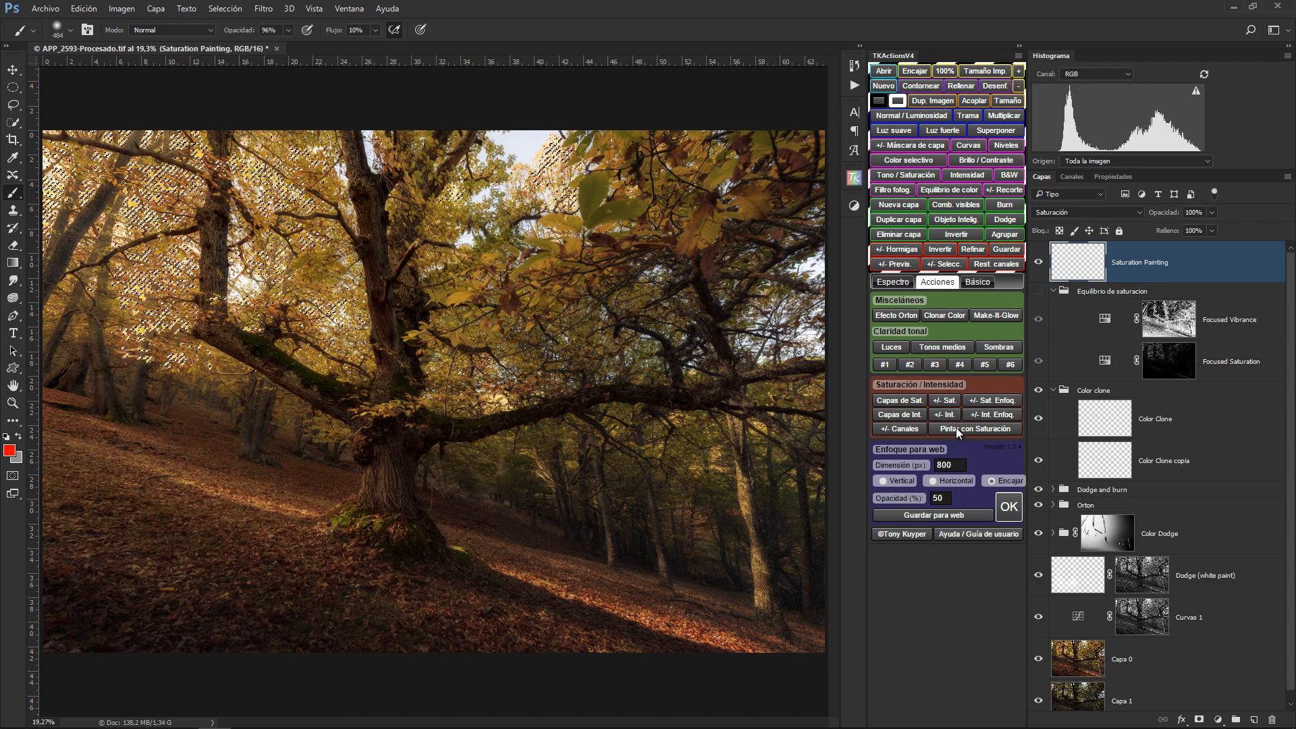
# Step: Preview the saturation selection as a coloured overlay on the photo, and return to the normal view
pyautogui.click(905, 266)
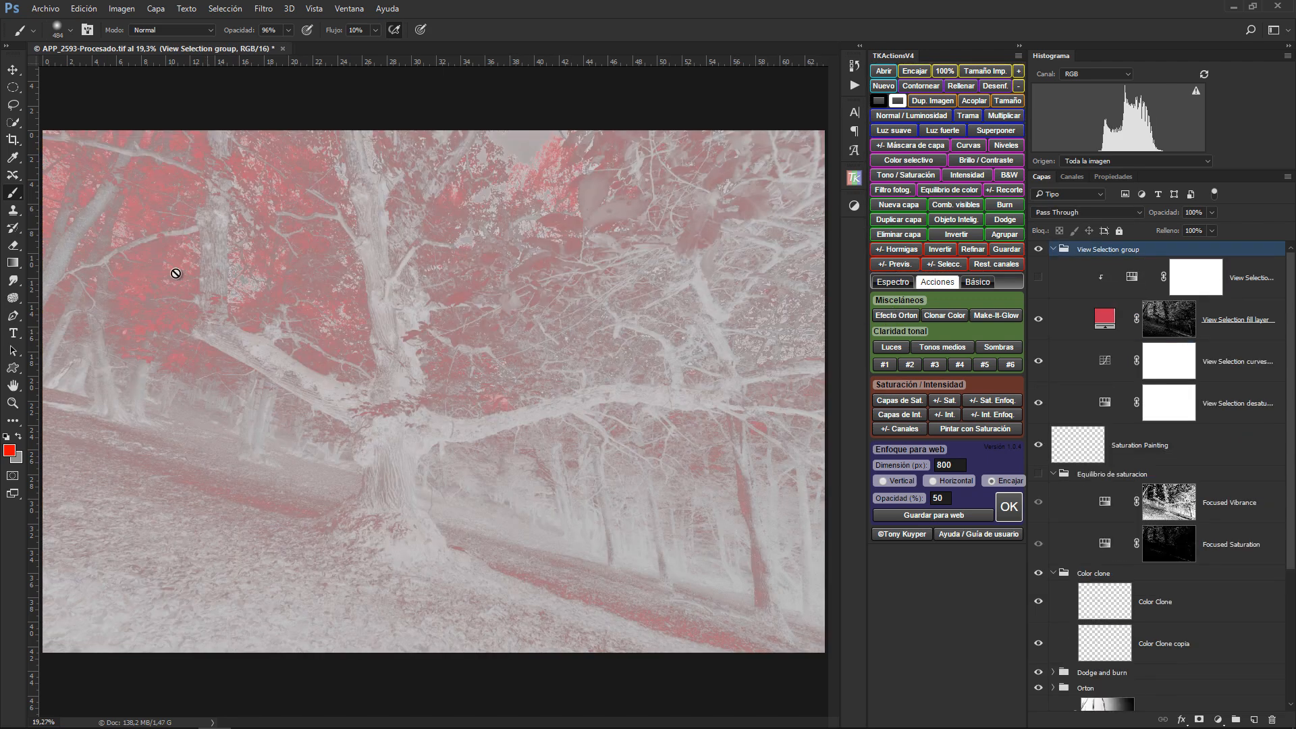
pyautogui.click(906, 263)
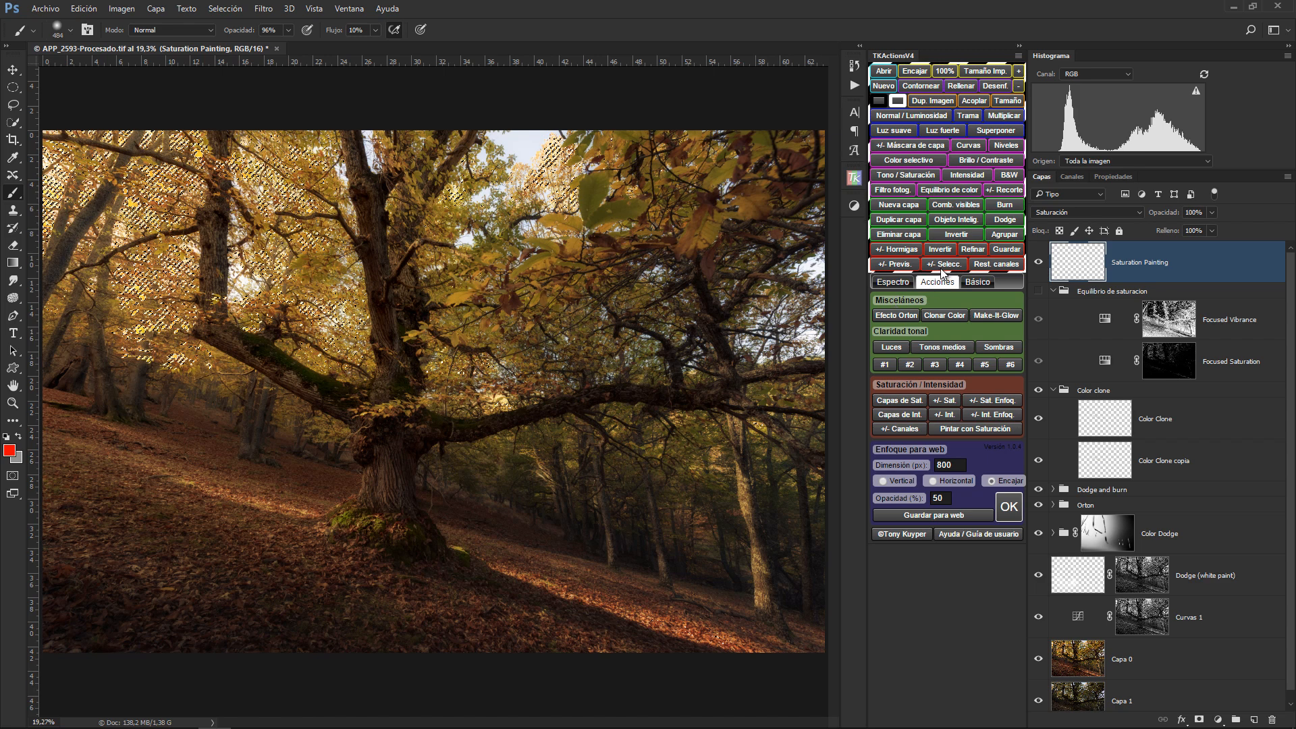
# Step: Hide the selection outline and brush grey over the saturated yellow foliage in the photo's upper left on the Saturation Painting layer
pyautogui.click(904, 249)
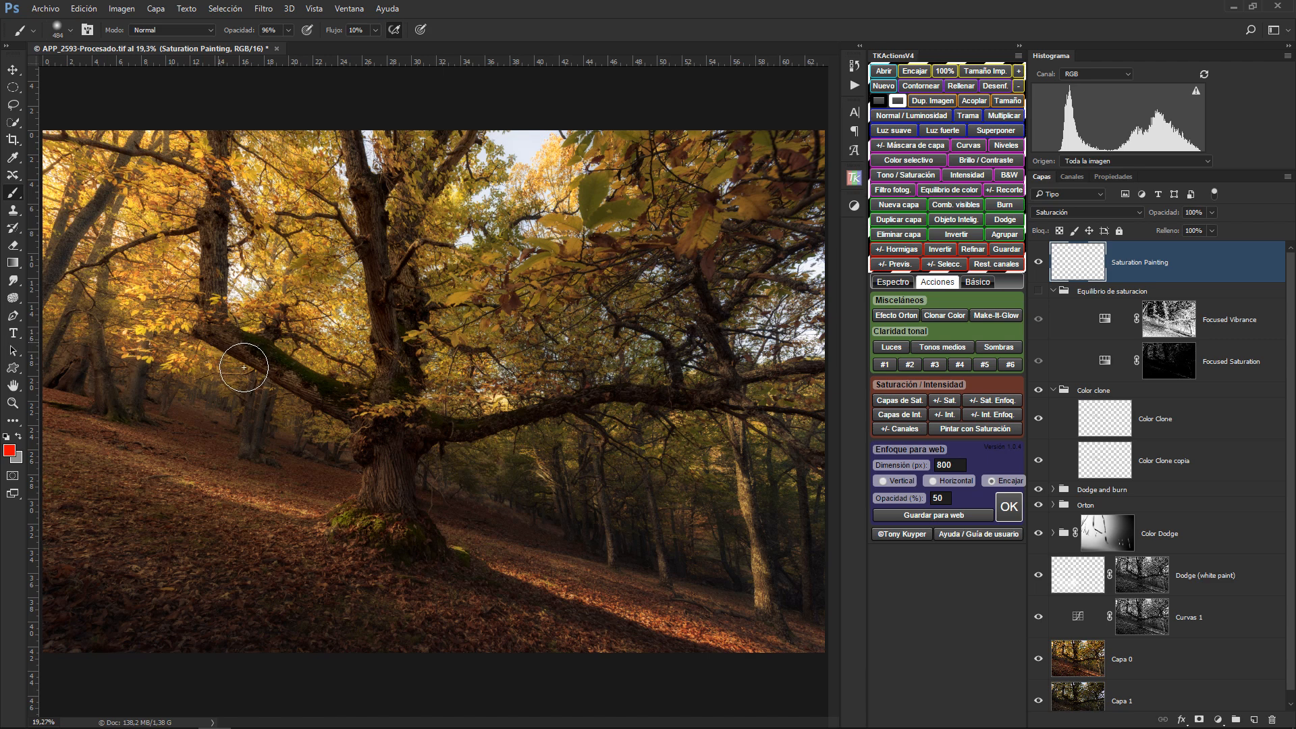
pyautogui.press('x')
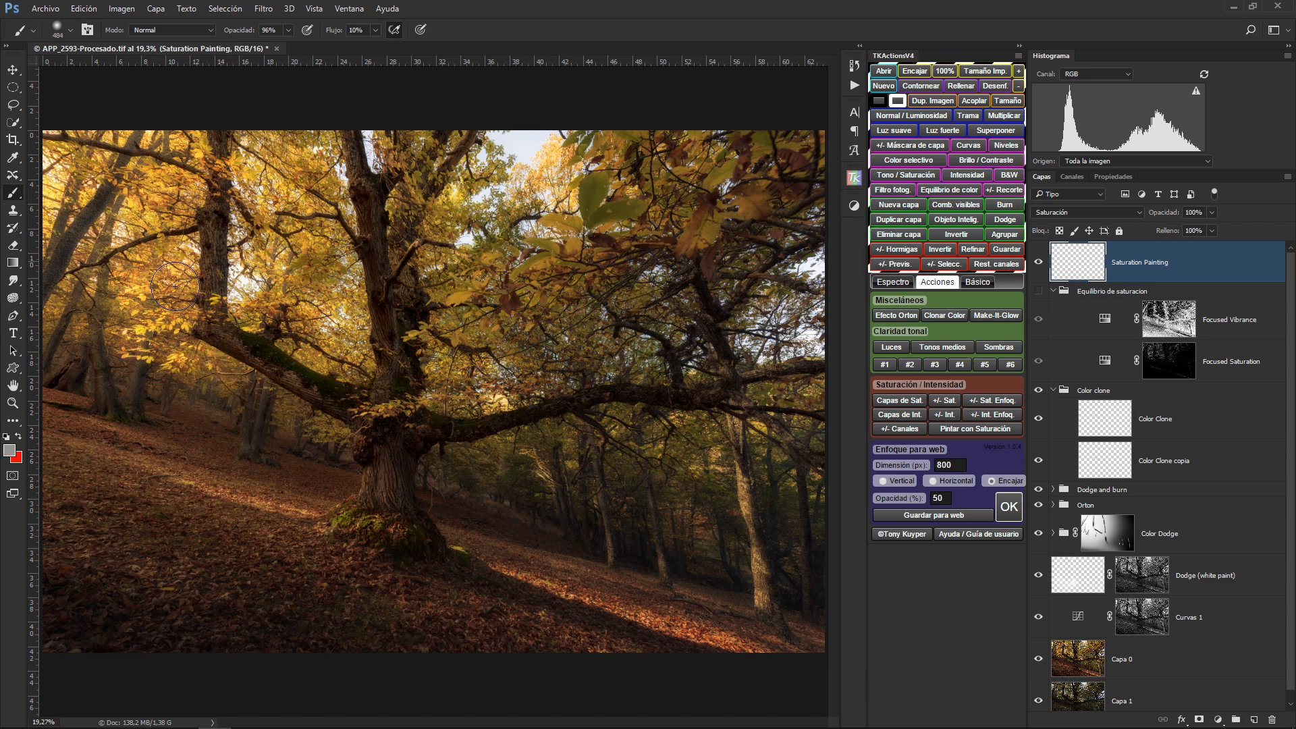
pyautogui.moveTo(172, 265)
pyautogui.mouseDown()
pyautogui.moveTo(215, 311)
pyautogui.moveTo(189, 203)
pyautogui.moveTo(135, 216)
pyautogui.moveTo(142, 237)
pyautogui.moveTo(110, 224)
pyautogui.mouseUp()
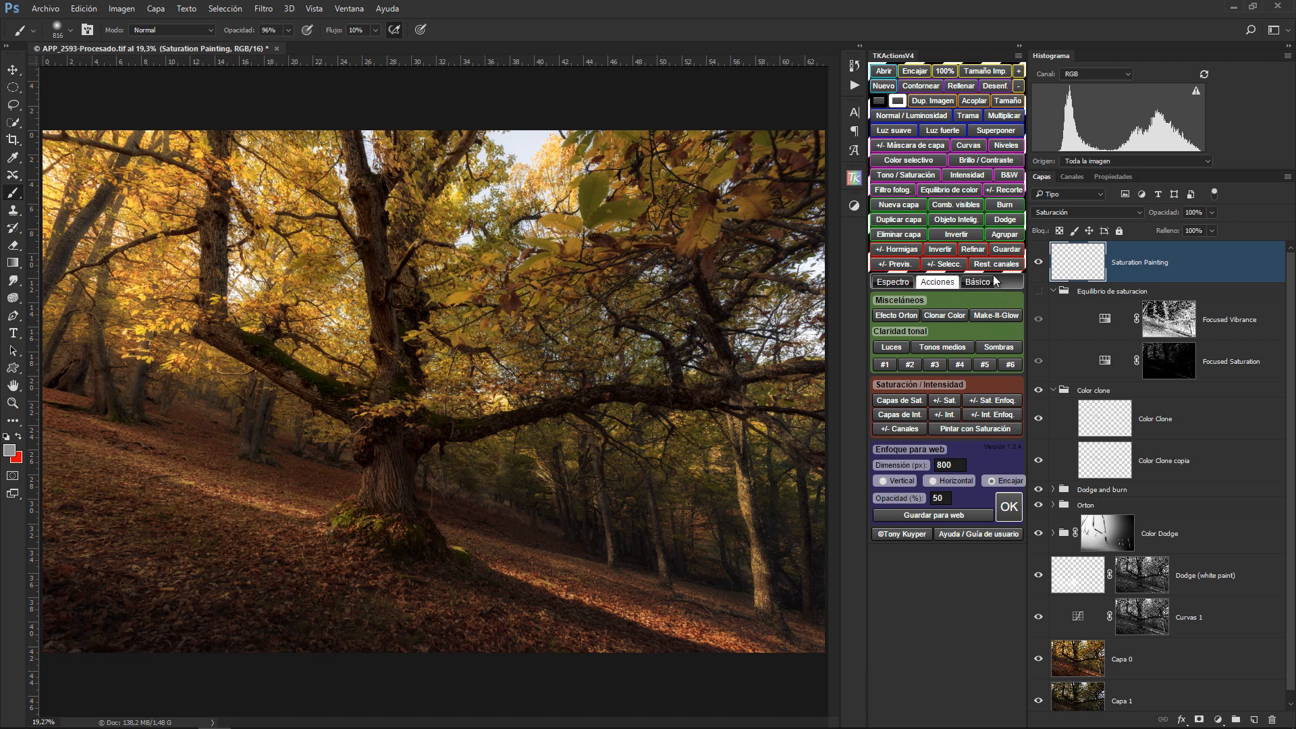
# Step: Load the intensity-based selection of the less saturated areas and check it with the selection preview
pyautogui.click(949, 414)
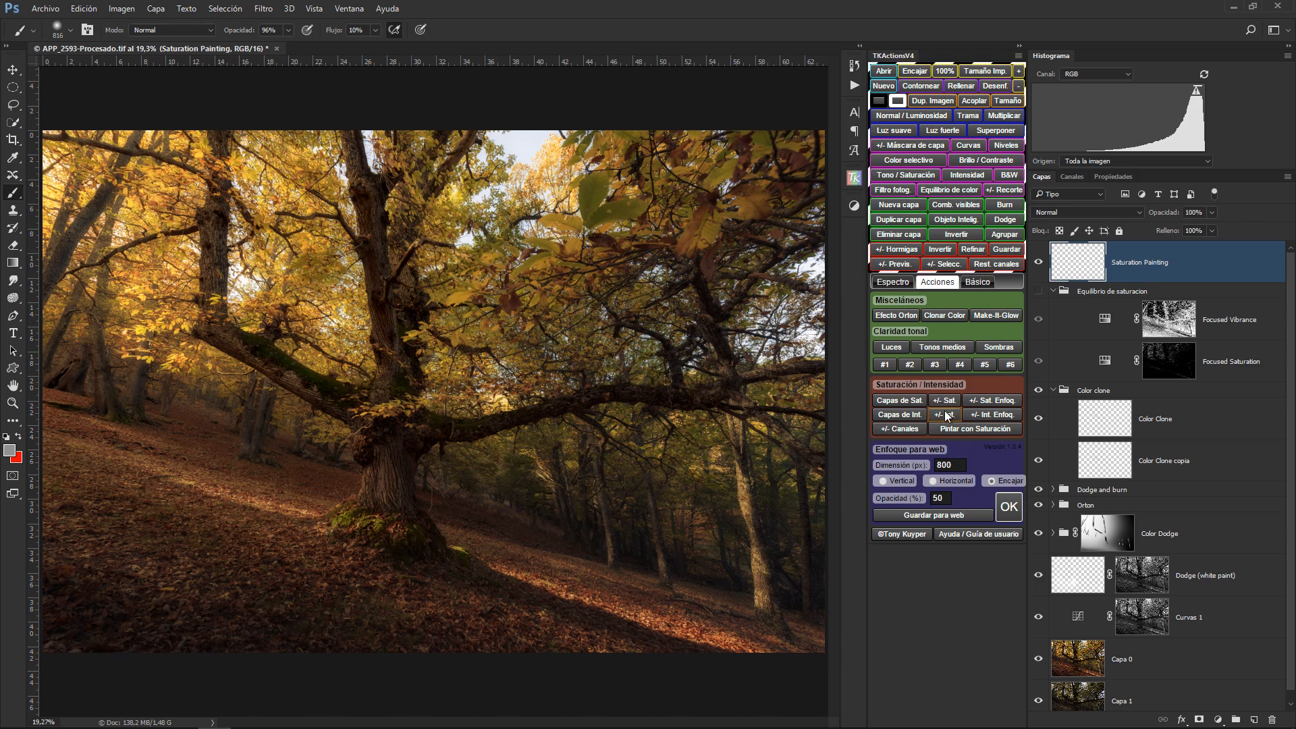
pyautogui.click(947, 415)
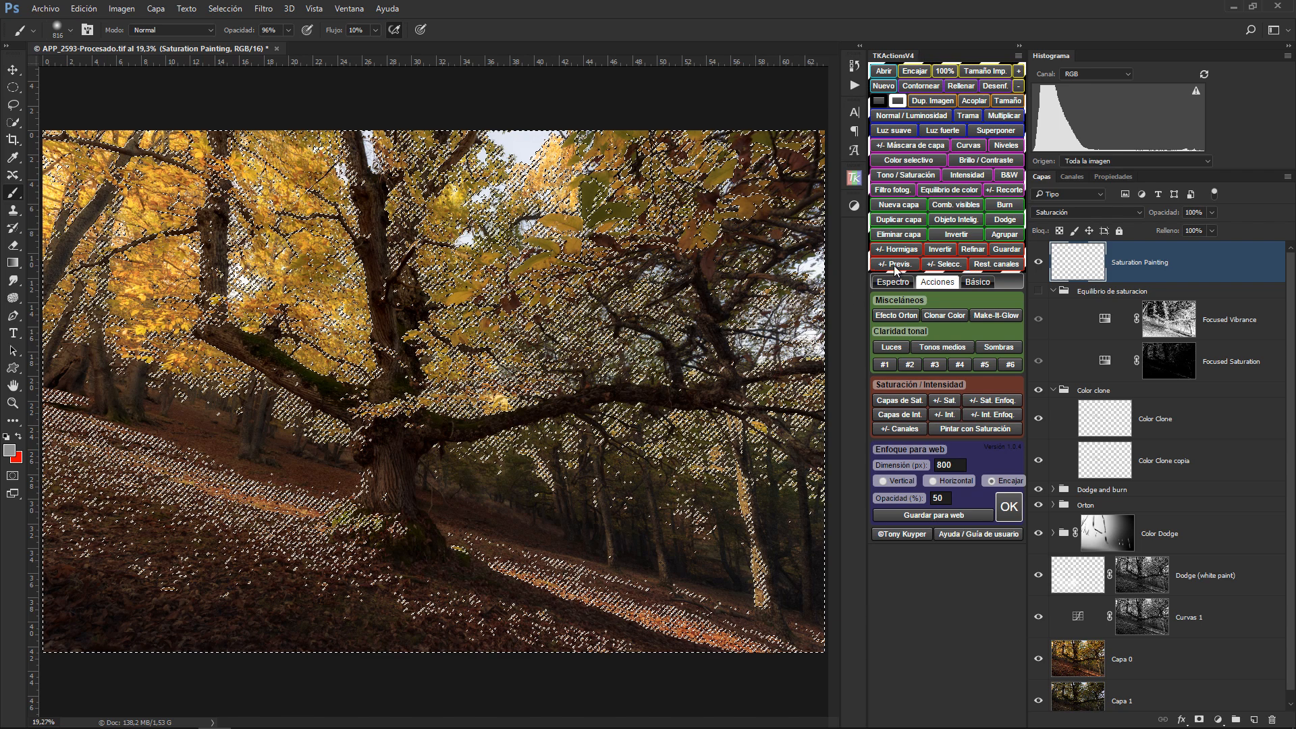
pyautogui.click(895, 264)
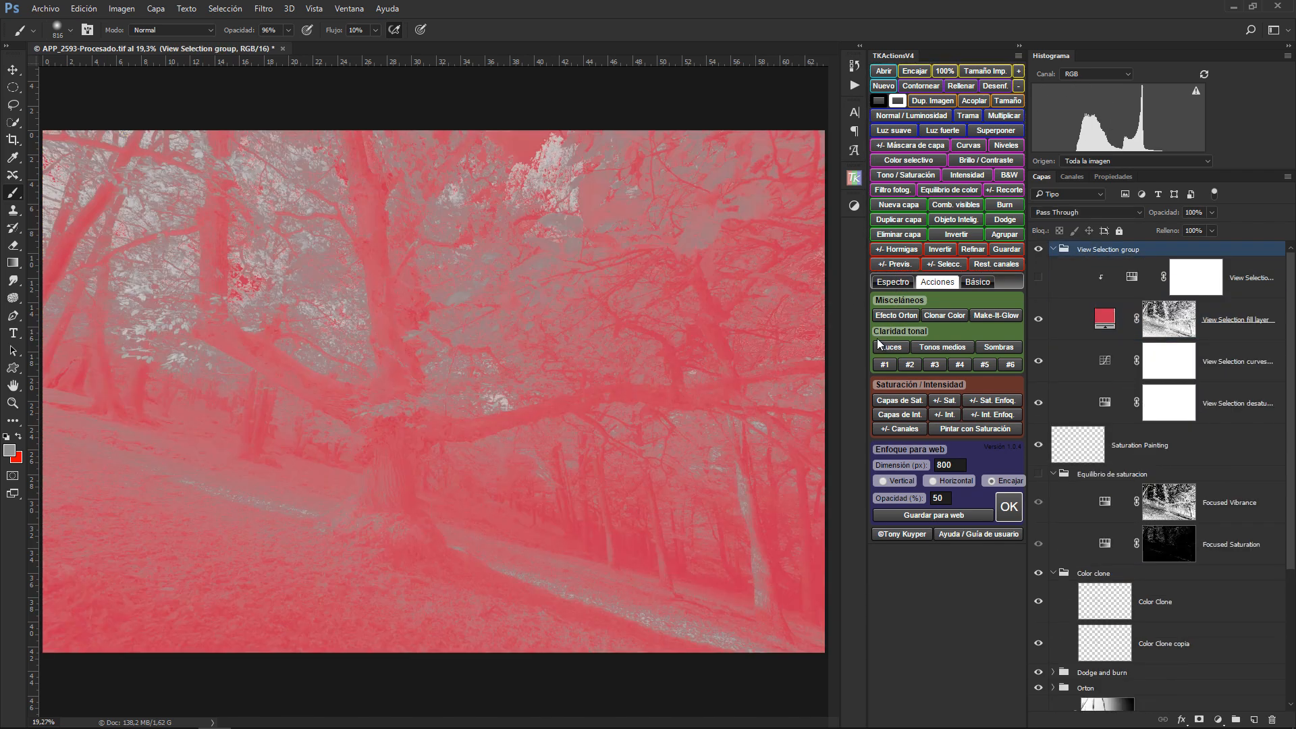
pyautogui.click(894, 265)
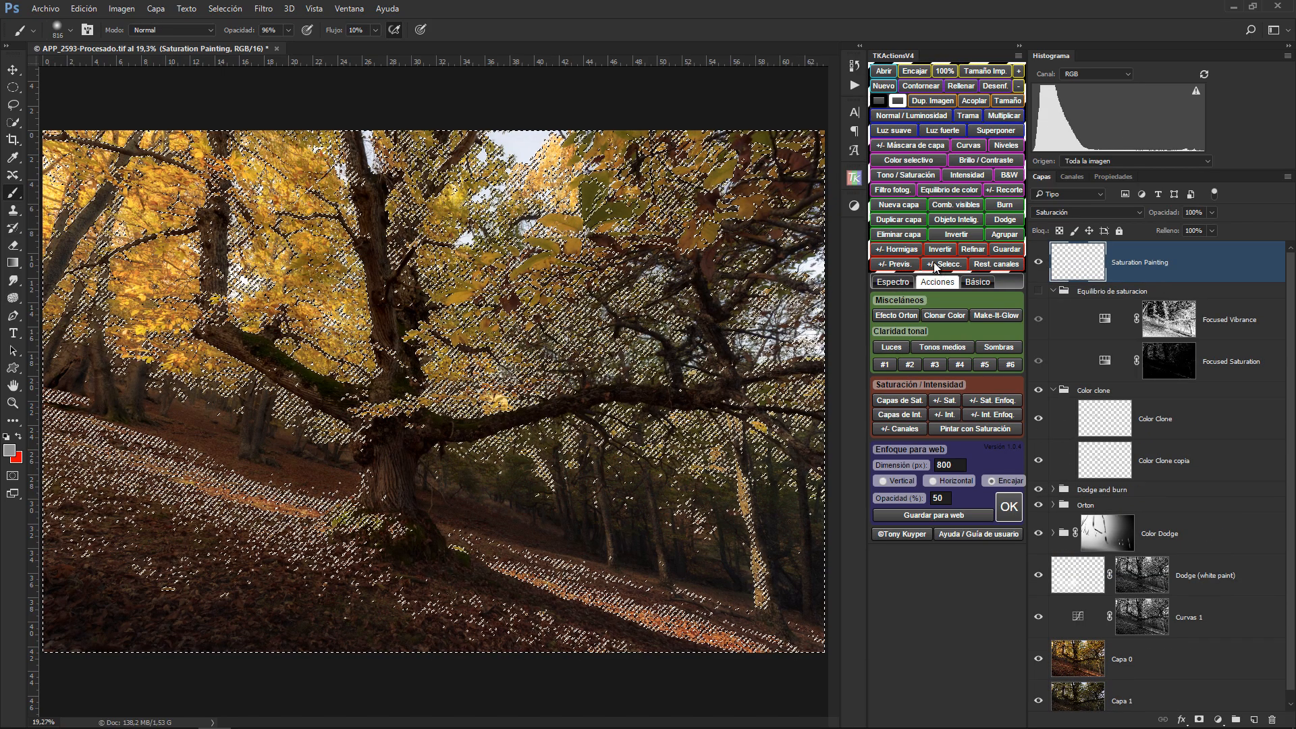
# Step: Hide the selection outline and paint red over the trunk's mossy base, the background trees and the forest floor in the photo's lower right
pyautogui.hotkey('ctrl', 'h')
pyautogui.press('x')
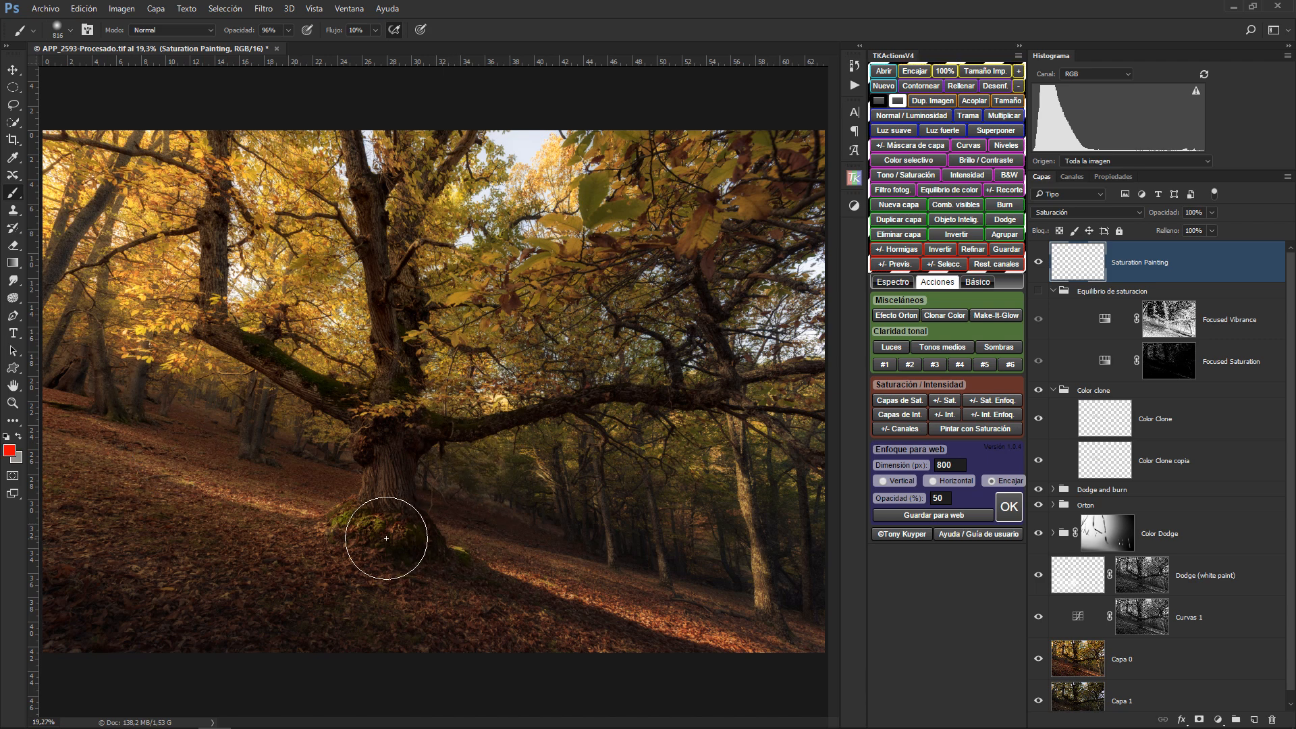
pyautogui.moveTo(383, 536)
pyautogui.mouseDown()
pyautogui.moveTo(400, 532)
pyautogui.moveTo(351, 528)
pyautogui.mouseUp()
pyautogui.moveTo(491, 473); pyautogui.dragTo(515, 488)
pyautogui.moveTo(578, 540)
pyautogui.mouseDown()
pyautogui.moveTo(619, 501)
pyautogui.moveTo(652, 493)
pyautogui.moveTo(713, 538)
pyautogui.moveTo(733, 526)
pyautogui.moveTo(724, 482)
pyautogui.moveTo(795, 584)
pyautogui.moveTo(767, 642)
pyautogui.mouseUp()
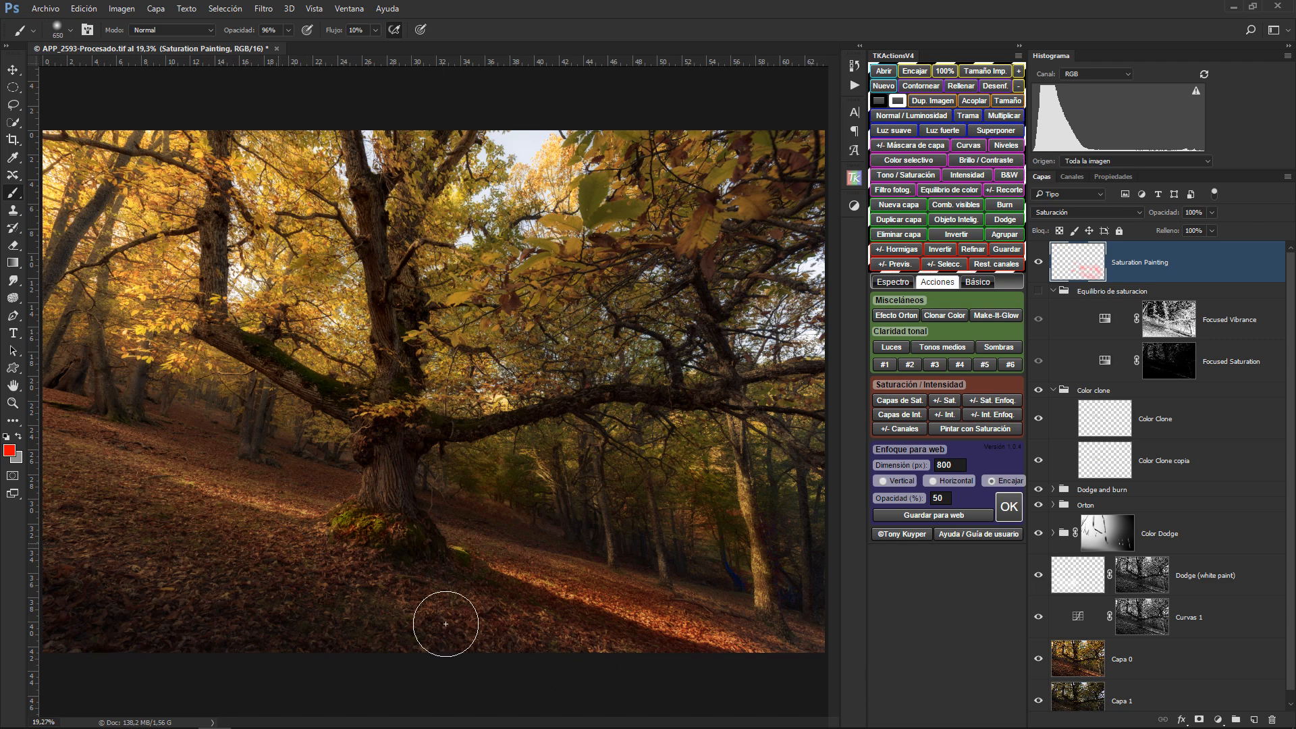
pyautogui.moveTo(577, 605)
pyautogui.mouseDown()
pyautogui.moveTo(701, 638)
pyautogui.moveTo(654, 624)
pyautogui.mouseUp()
# Step: Make grey the foreground colour and set the Saturation Painting layer's blend mode to Normal
pyautogui.press('x')
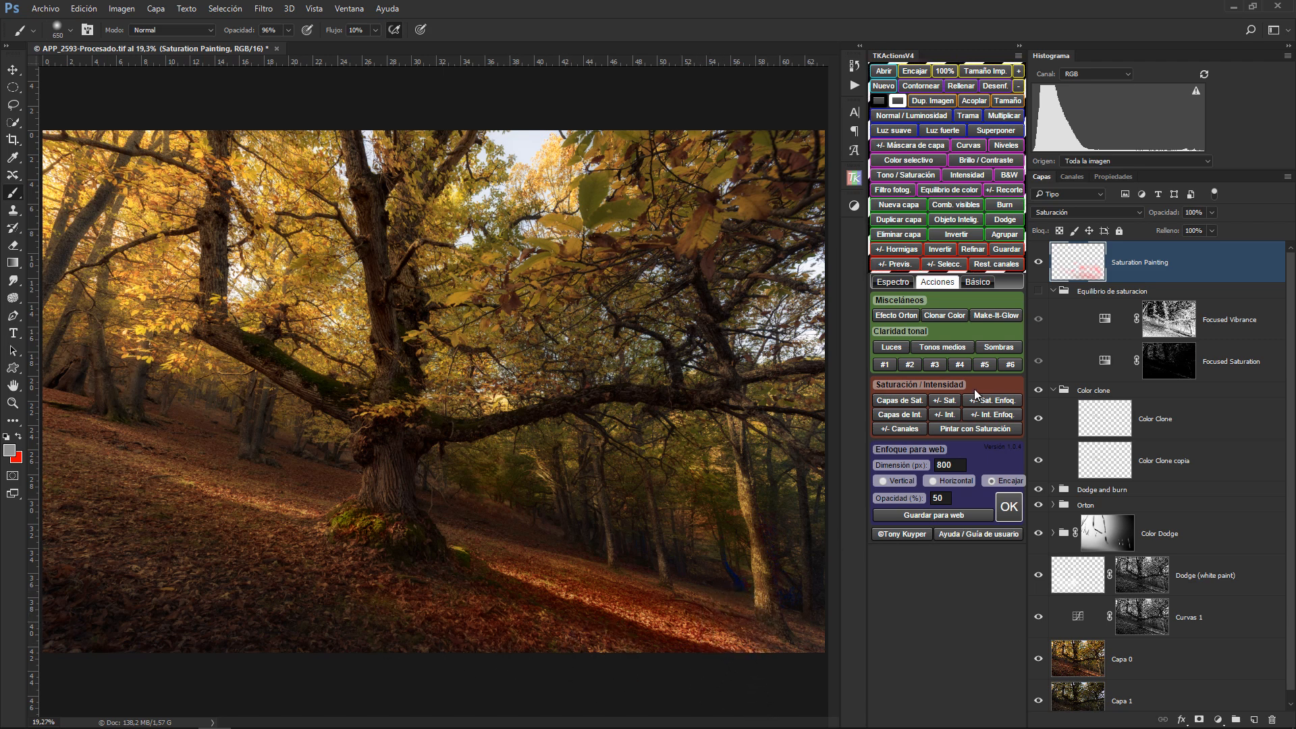
pyautogui.click(1075, 209)
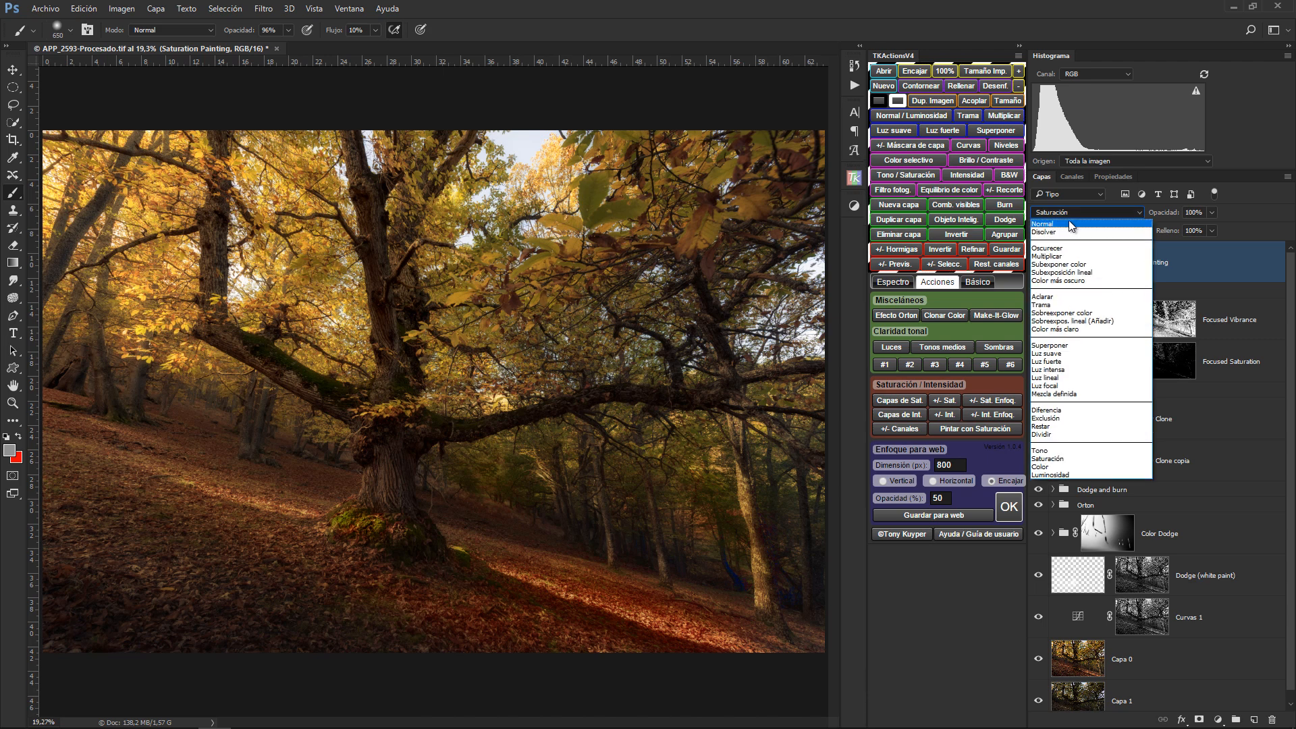
pyautogui.click(1068, 220)
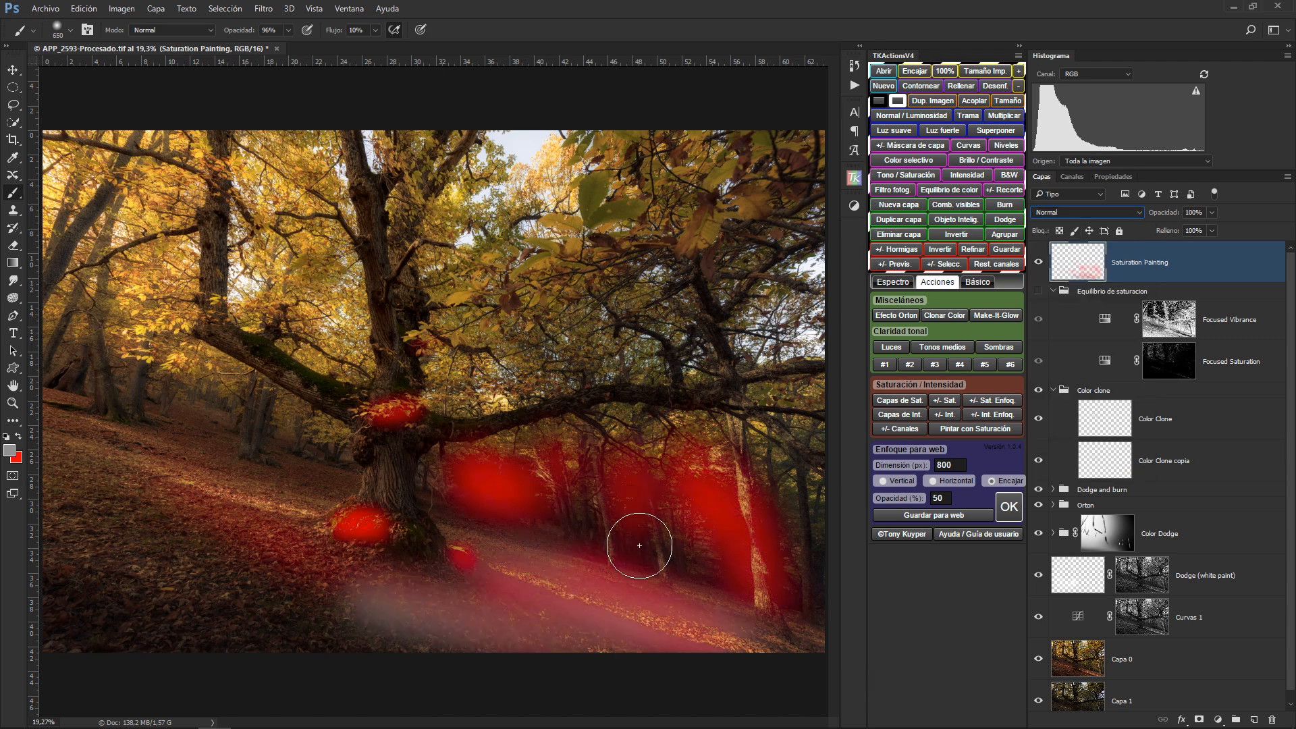
# Step: Select the whole image, hide the selection outline, and erase all paint from the Saturation Painting layer with a large Eraser at 100% flow
pyautogui.press('ctrl')
pyautogui.hotkey('ctrl', 'a')
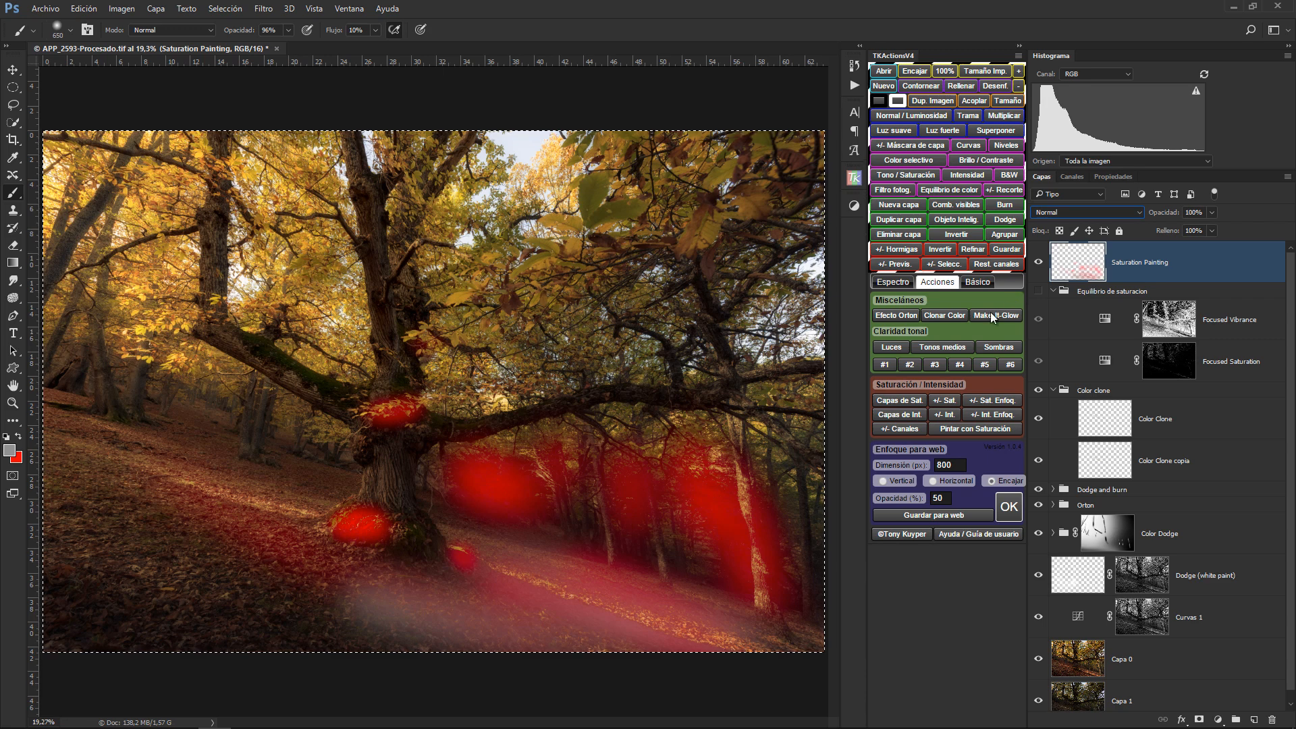
pyautogui.moveTo(580, 492); pyautogui.dragTo(608, 493)
pyautogui.rightClick(549, 476)
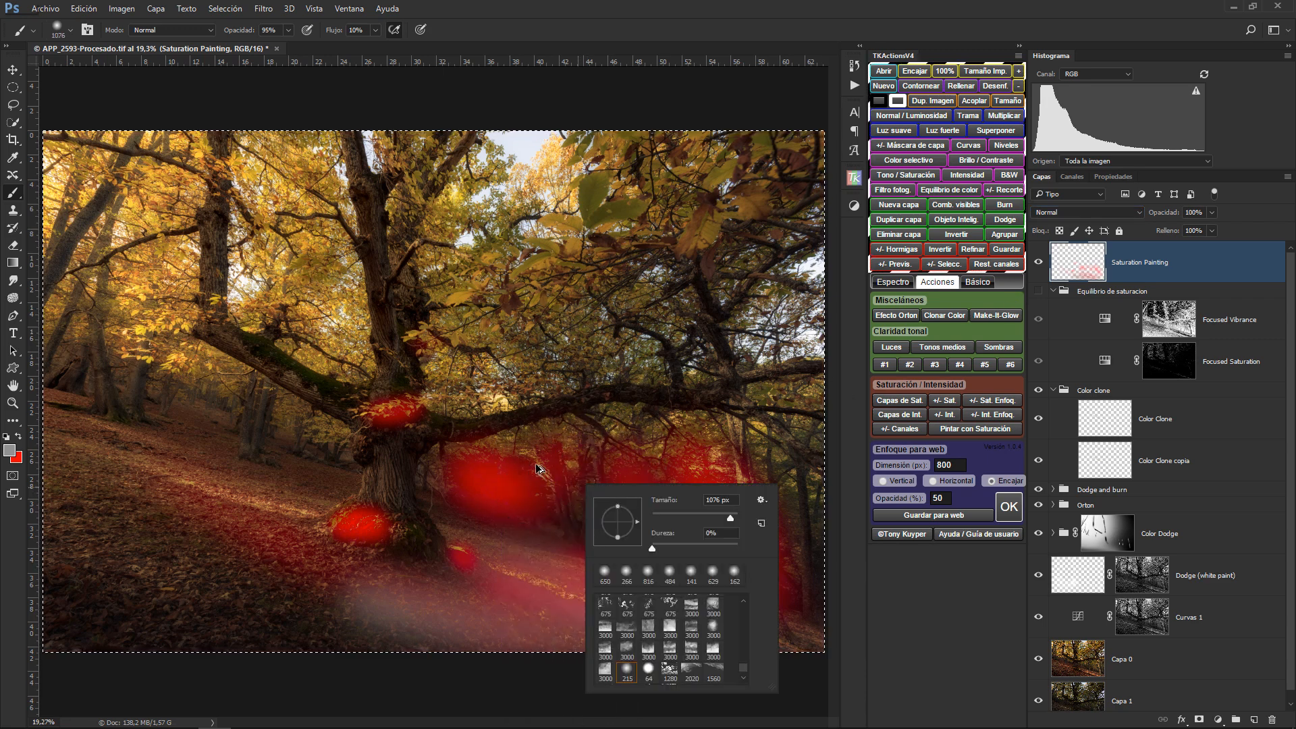
pyautogui.click(901, 248)
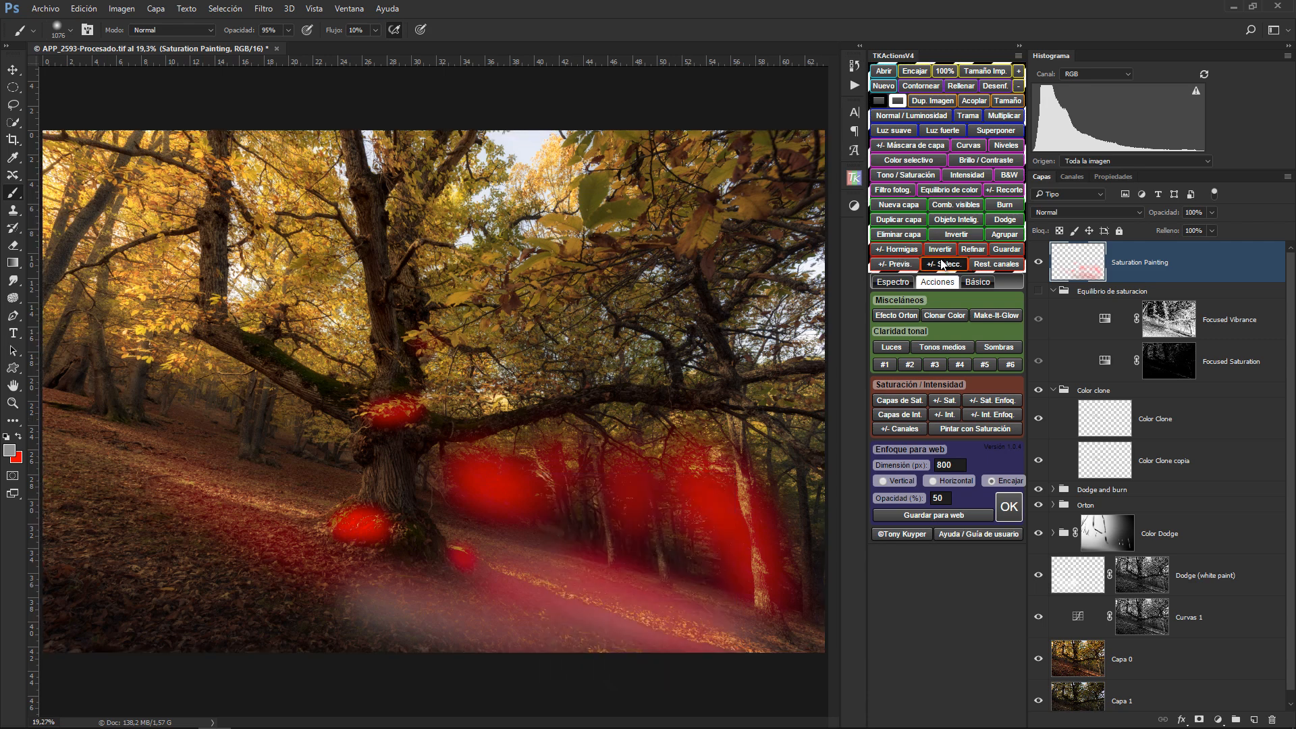
pyautogui.press('e')
pyautogui.moveTo(281, 484)
pyautogui.mouseDown()
pyautogui.moveTo(393, 428)
pyautogui.moveTo(445, 432)
pyautogui.moveTo(359, 426)
pyautogui.moveTo(420, 434)
pyautogui.moveTo(486, 535)
pyautogui.moveTo(629, 579)
pyautogui.moveTo(534, 567)
pyautogui.moveTo(776, 550)
pyautogui.moveTo(673, 603)
pyautogui.moveTo(694, 608)
pyautogui.moveTo(463, 564)
pyautogui.moveTo(689, 573)
pyautogui.moveTo(639, 467)
pyautogui.mouseUp()
pyautogui.hotkey('shift', '0')
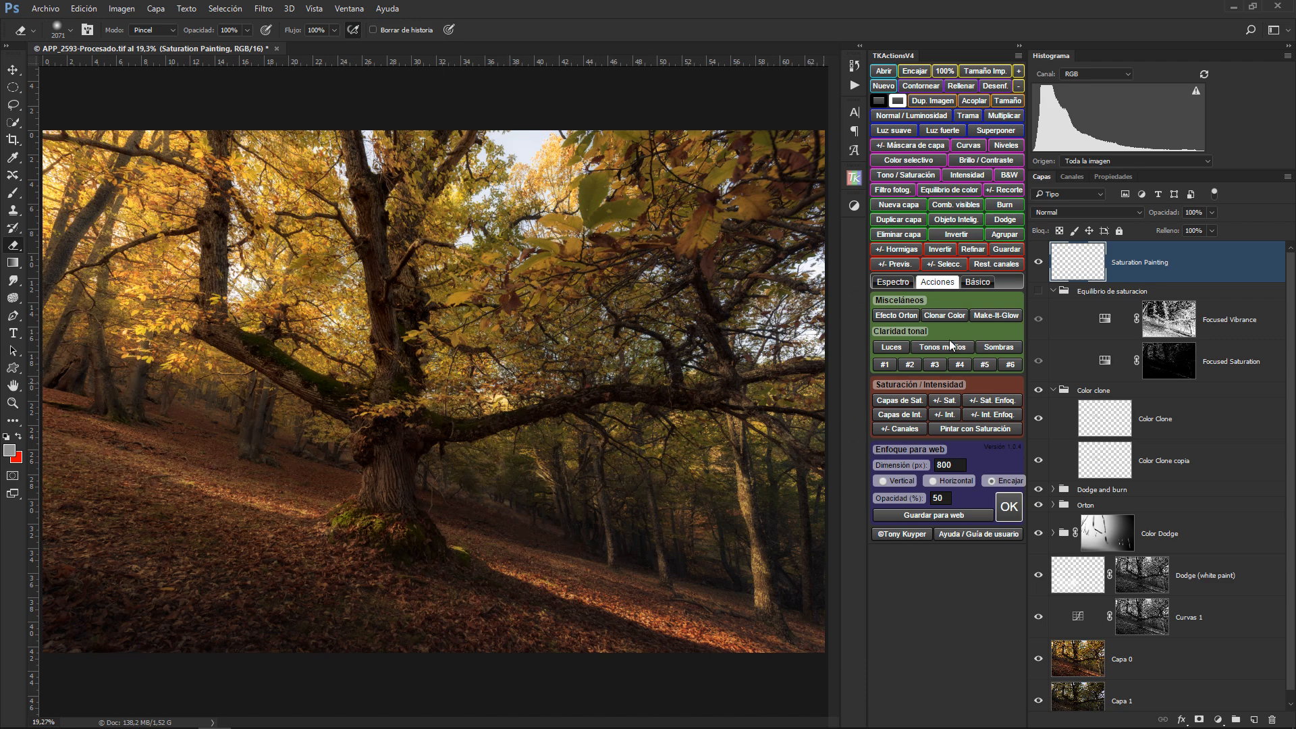
# Step: Hide the Saturation Painting layer and show the Equilibrio de saturacion group again
pyautogui.click(1038, 264)
pyautogui.click(1039, 292)
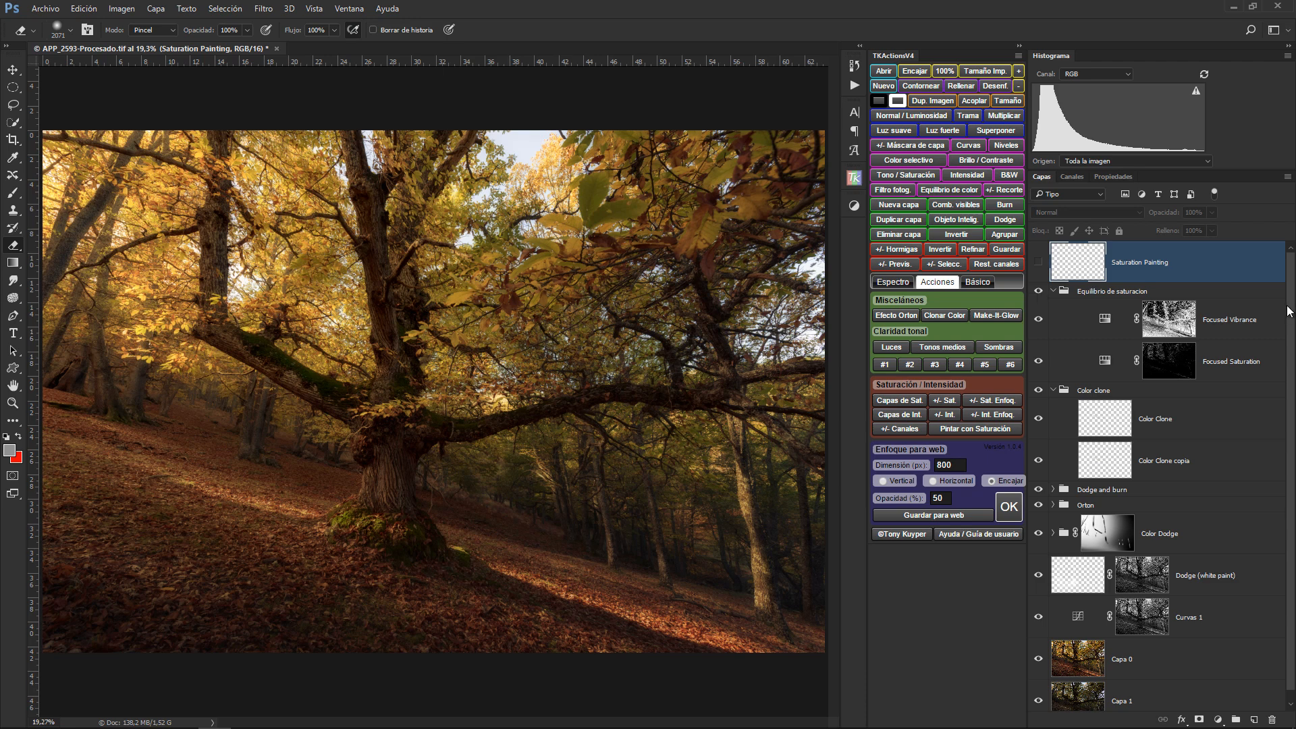
# Step: Compare the original photo on Capa 1 alone with the fully processed image by isolating and restoring layer visibility
pyautogui.moveTo(1289, 311); pyautogui.dragTo(1293, 354)
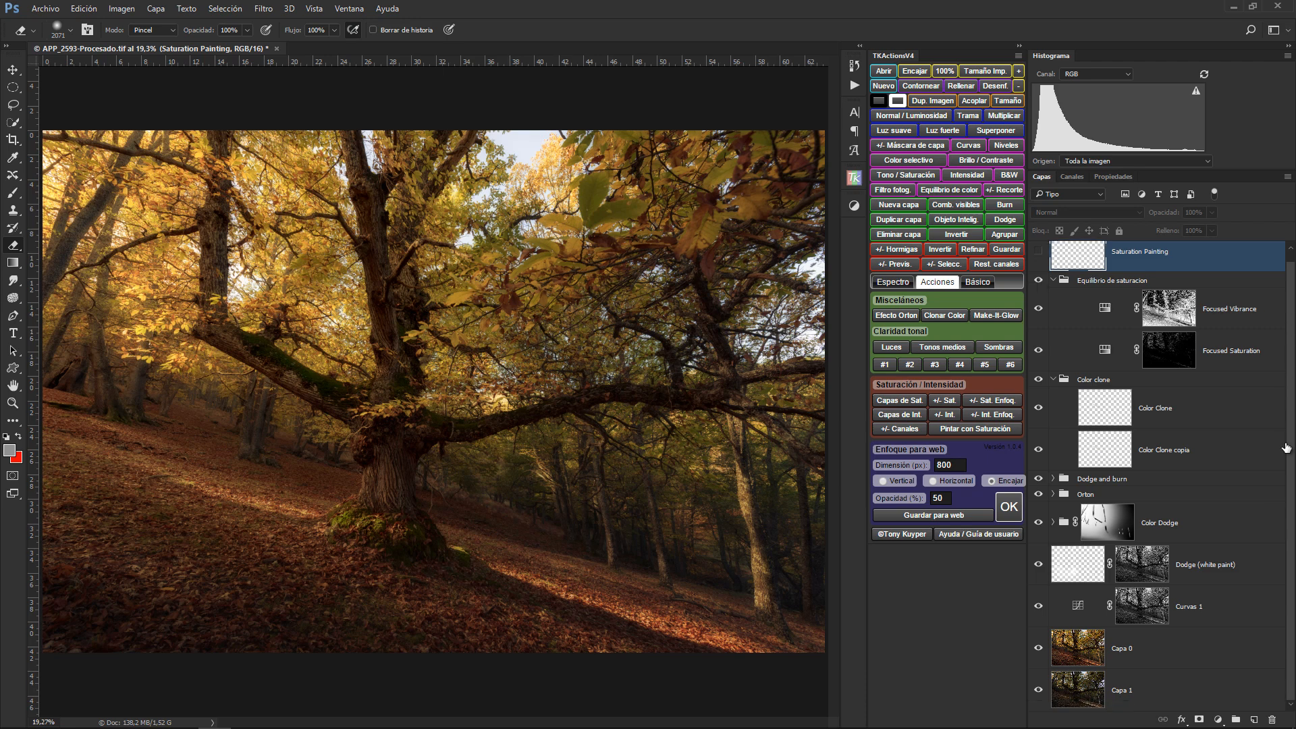
pyautogui.keyDown('alt'); pyautogui.click(1039, 689); pyautogui.keyUp('alt')
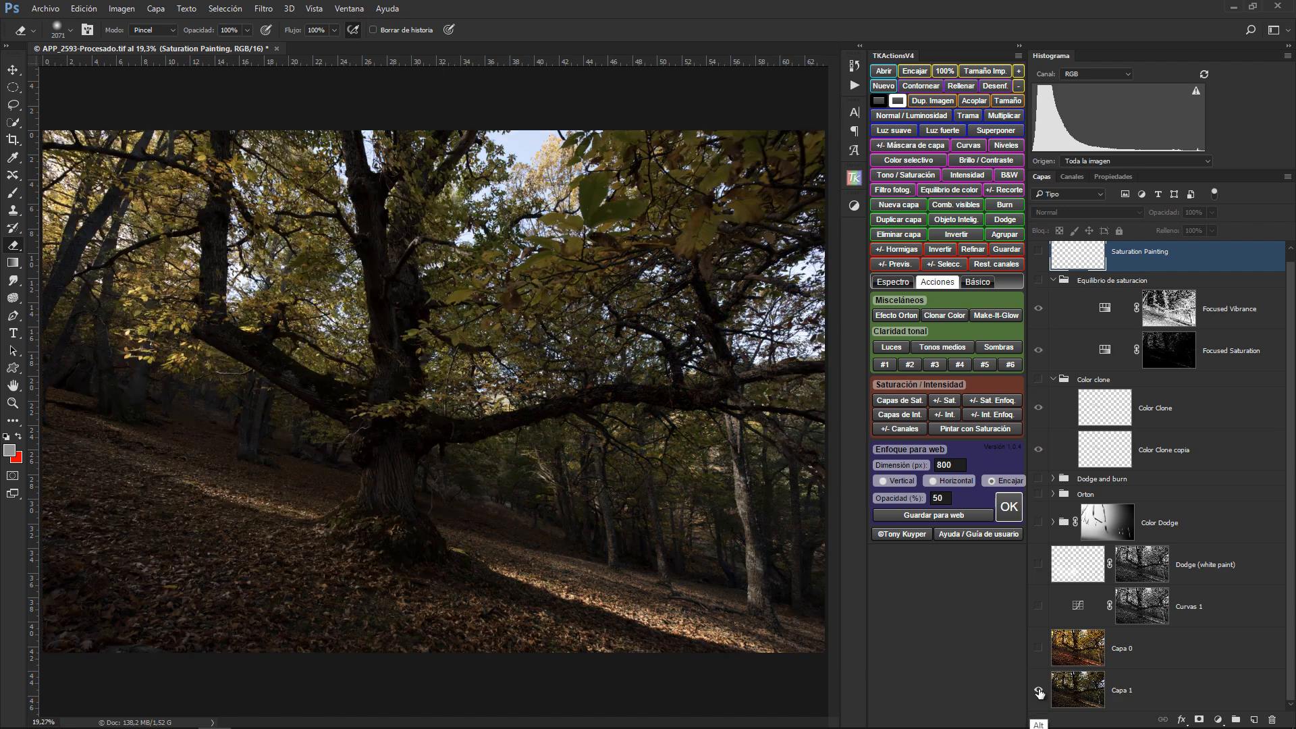
pyautogui.keyDown('alt'); pyautogui.click(1039, 690); pyautogui.keyUp('alt')
pyautogui.keyDown('alt'); pyautogui.click(1039, 698); pyautogui.keyUp('alt')
pyautogui.keyDown('alt'); pyautogui.click(1038, 698); pyautogui.keyUp('alt')
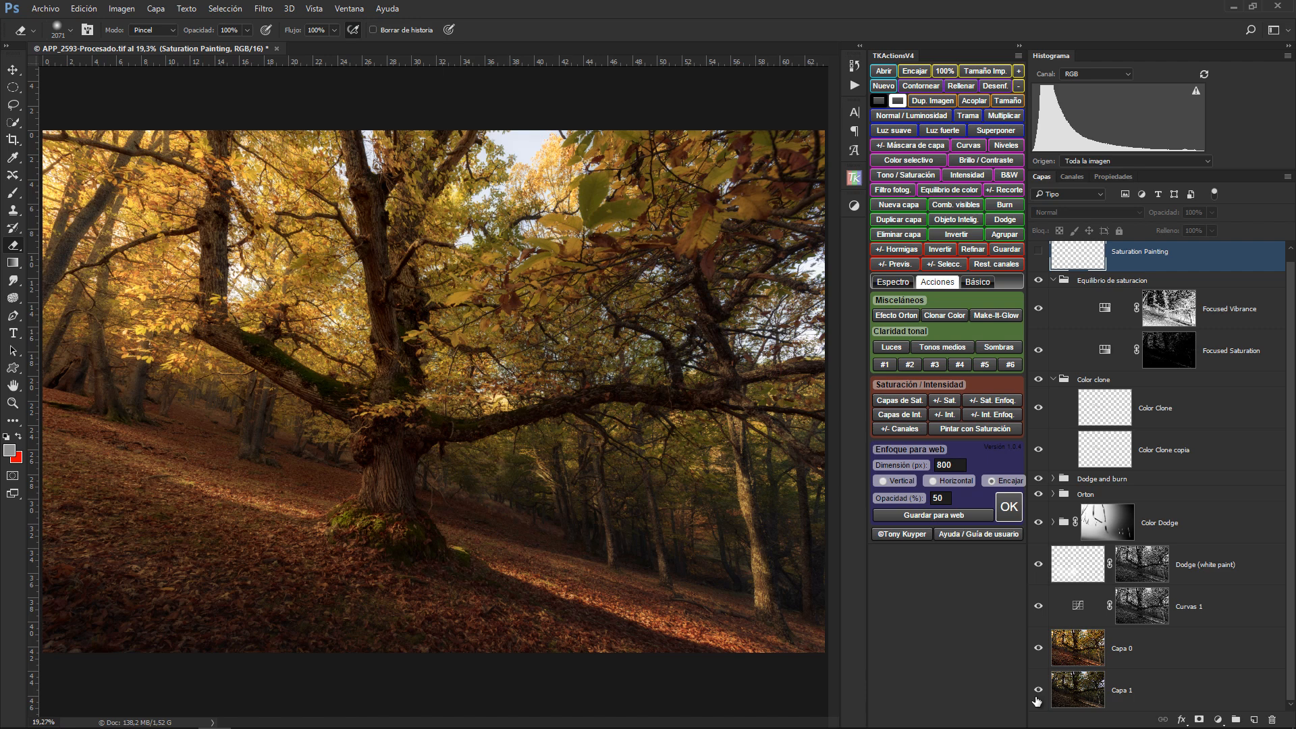
# Step: Bring up the Espectro set of luminosity masks in TKActions
pyautogui.click(897, 282)
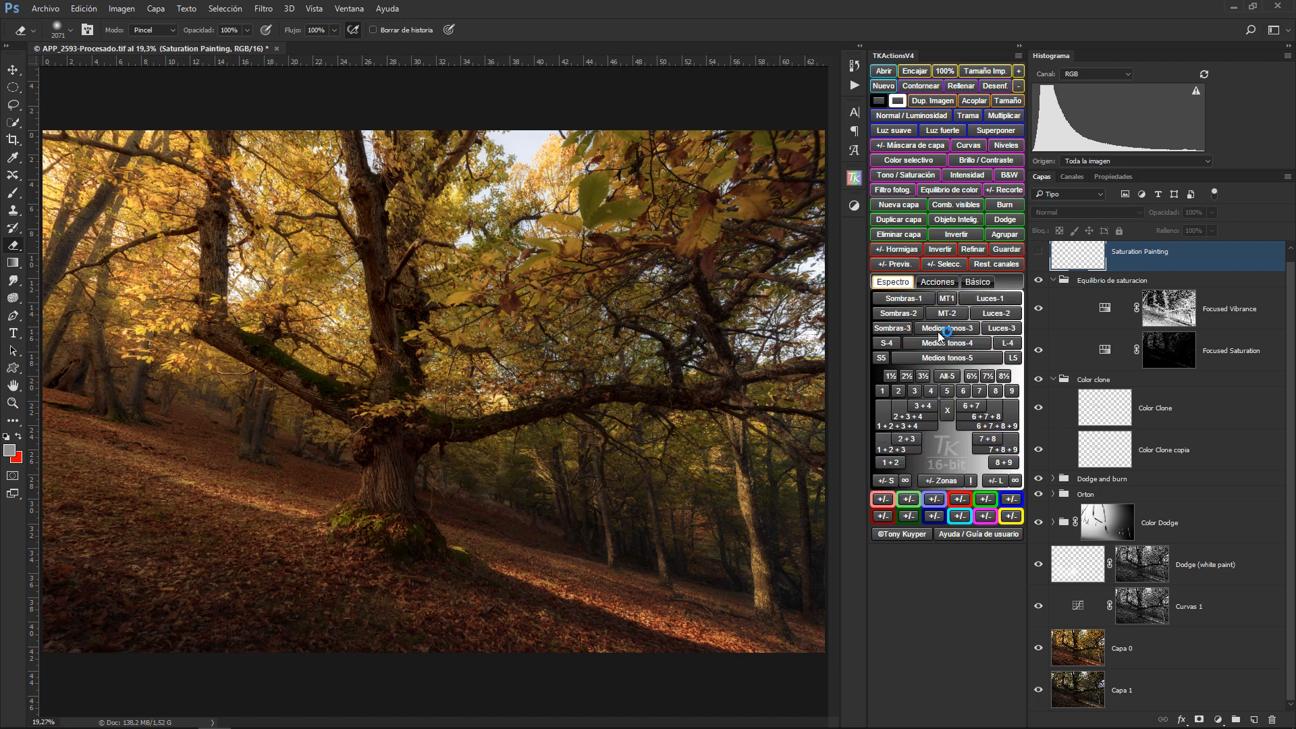